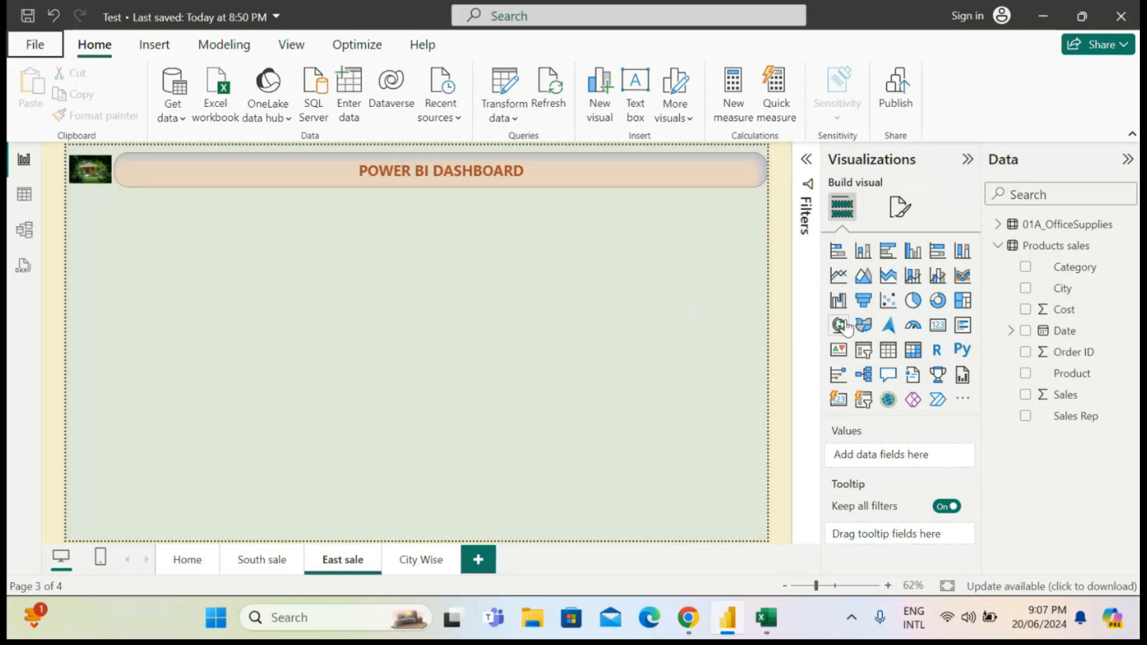
{"action": "left_click", "coordinate": [839, 325]}
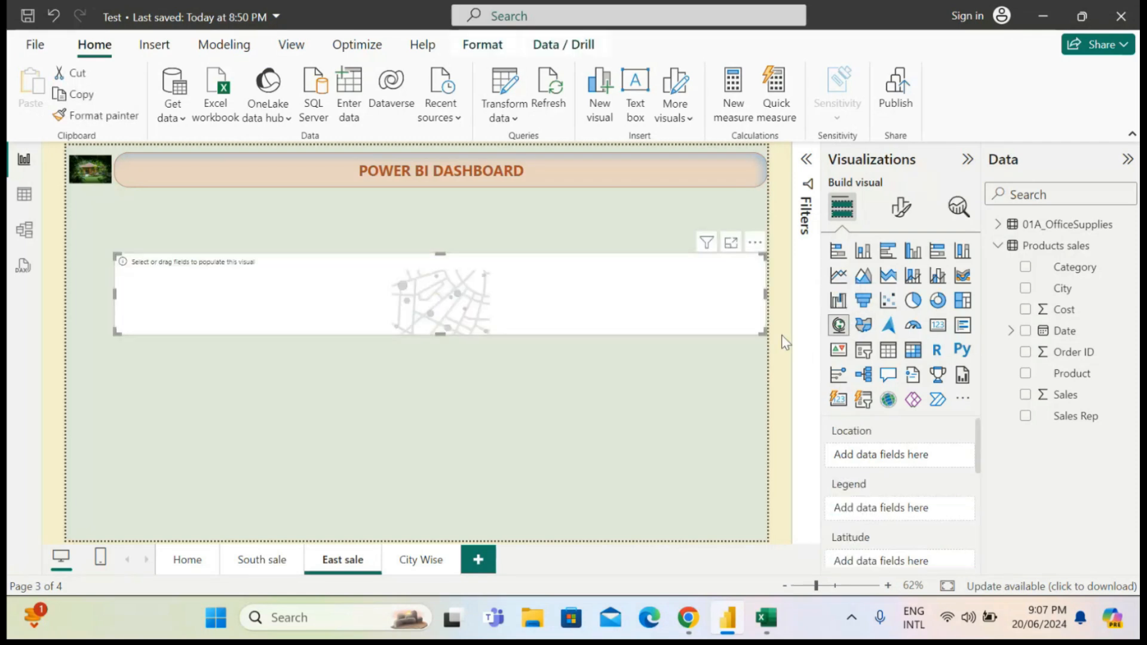
{"action": "left_click_drag", "start_coordinate": [765, 332], "coordinate": [645, 448]}
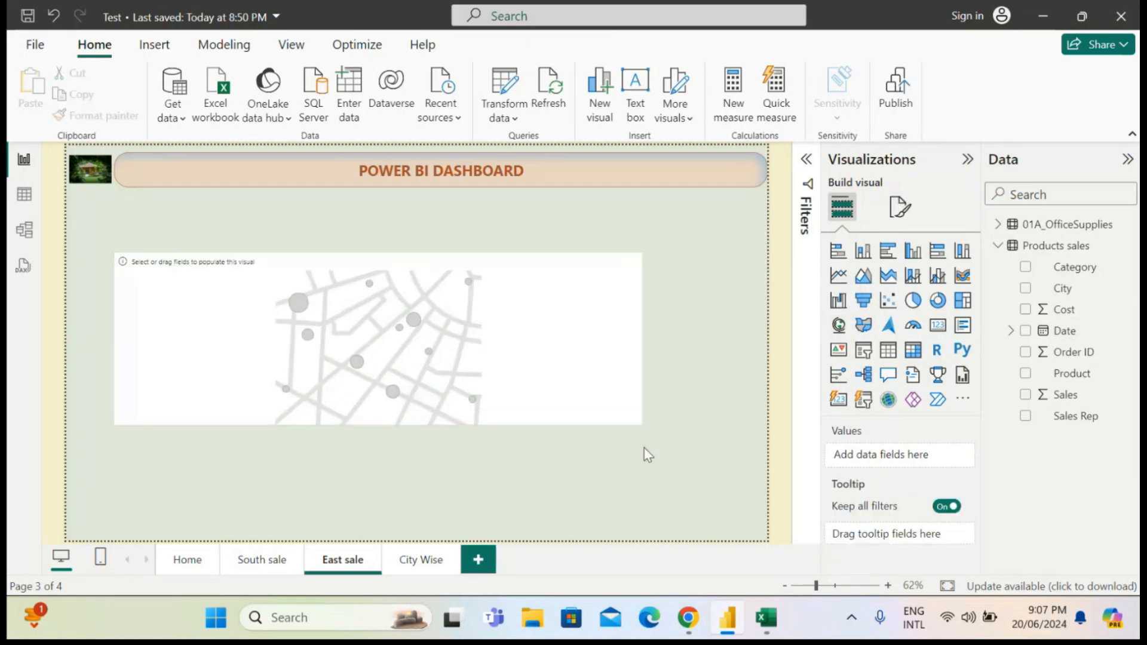
{"action": "left_click", "coordinate": [454, 306]}
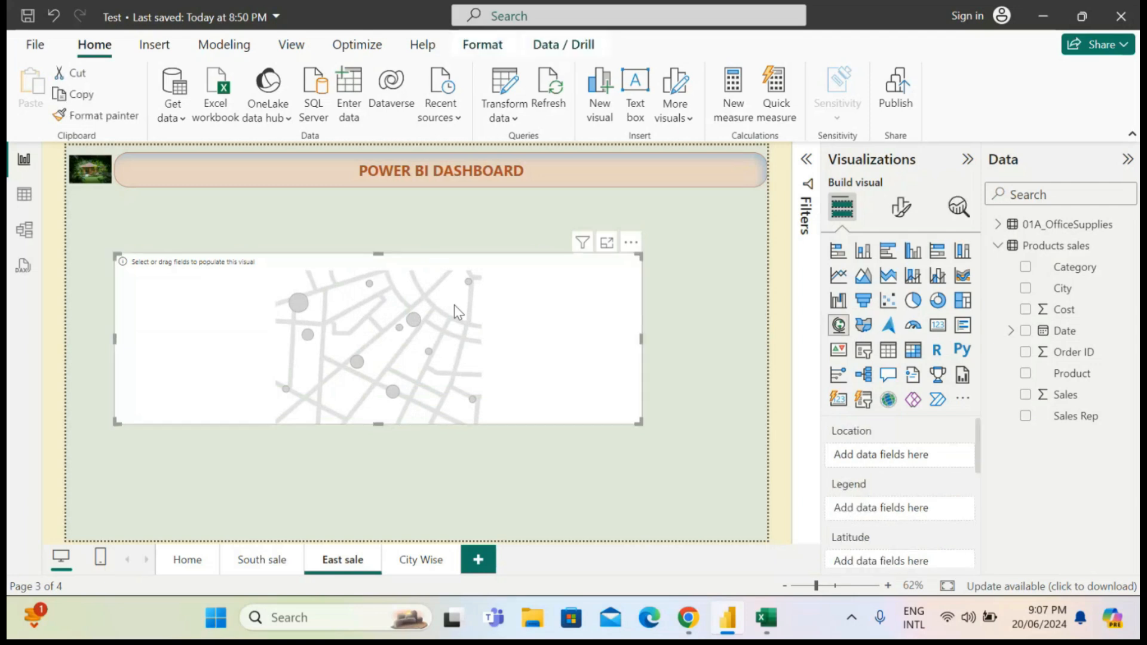
{"action": "key", "text": "Delete"}
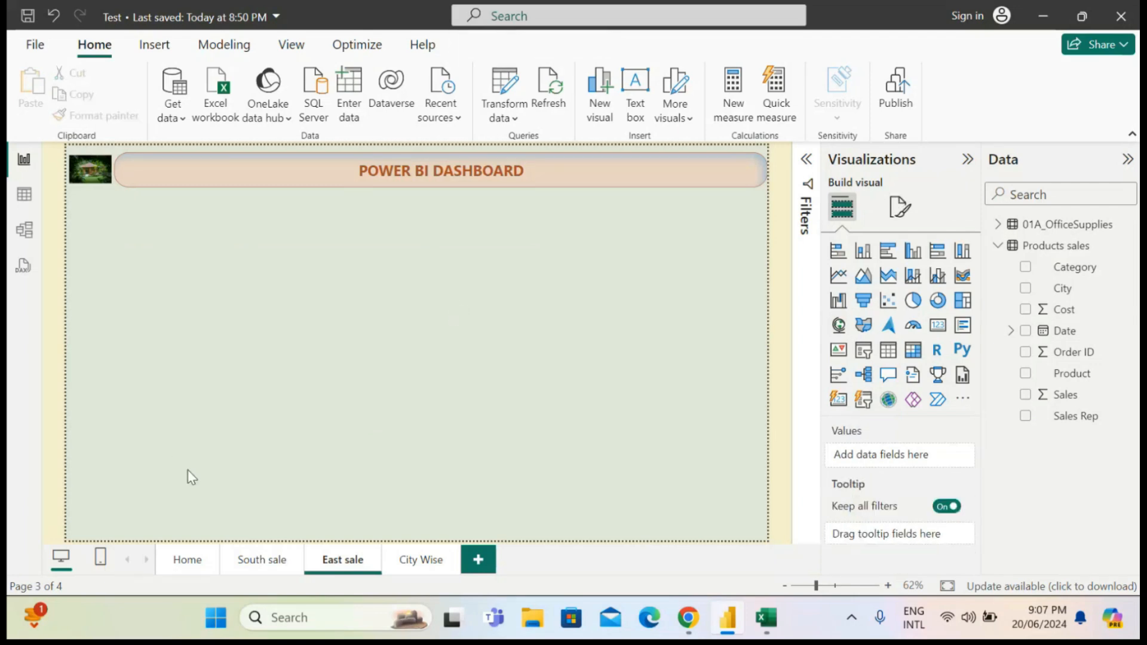
Step: Check the Use Map and Filled Map visuals setting in the global security options and accept the options
{"action": "left_click", "coordinate": [35, 47]}
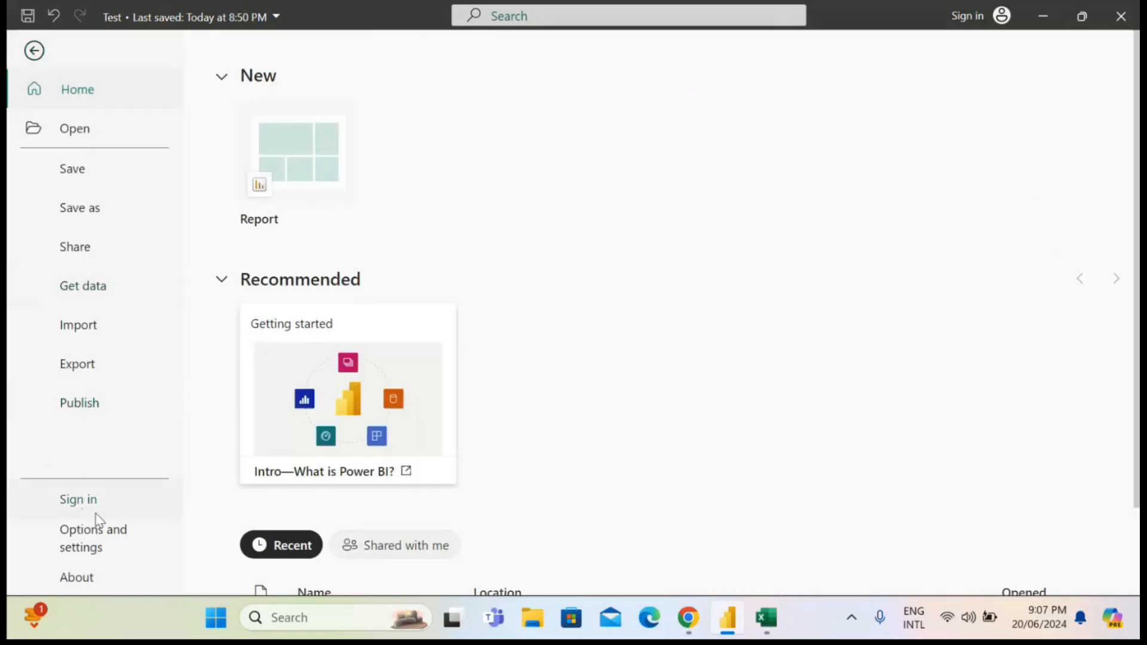
{"action": "left_click", "coordinate": [99, 531]}
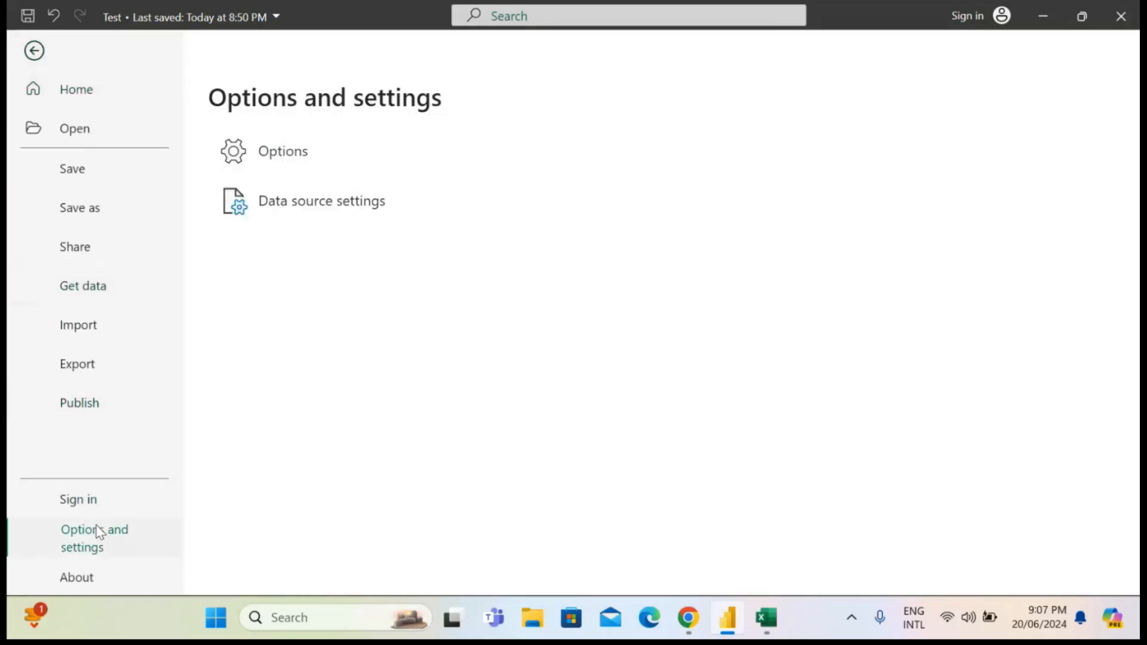
{"action": "left_click", "coordinate": [322, 156]}
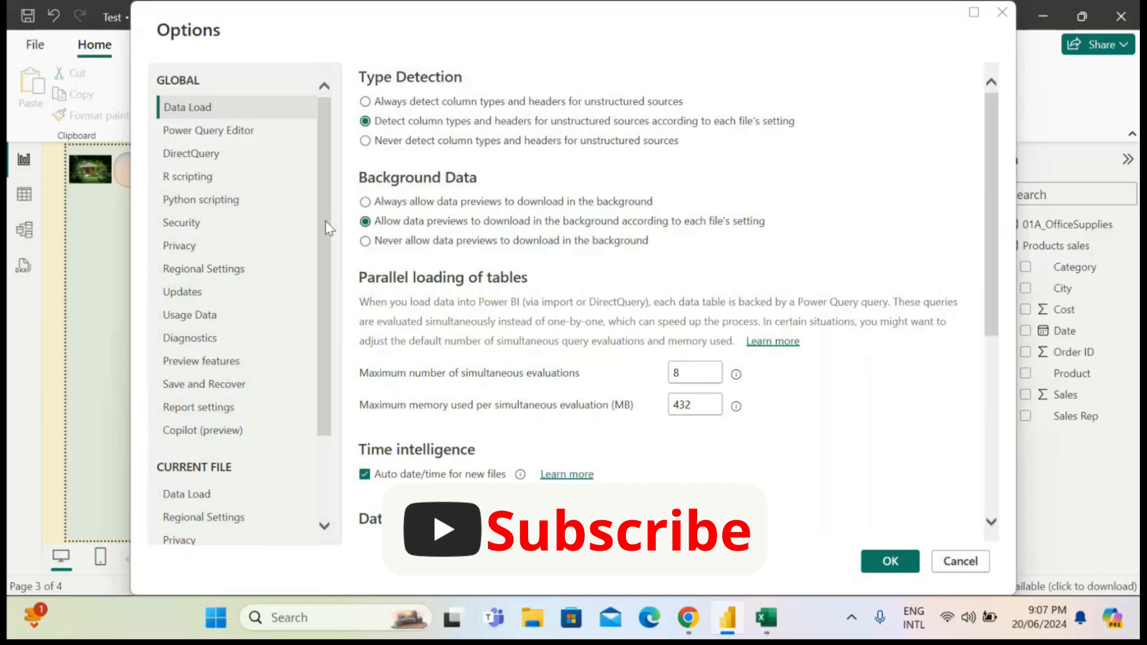
{"action": "left_click", "coordinate": [207, 230]}
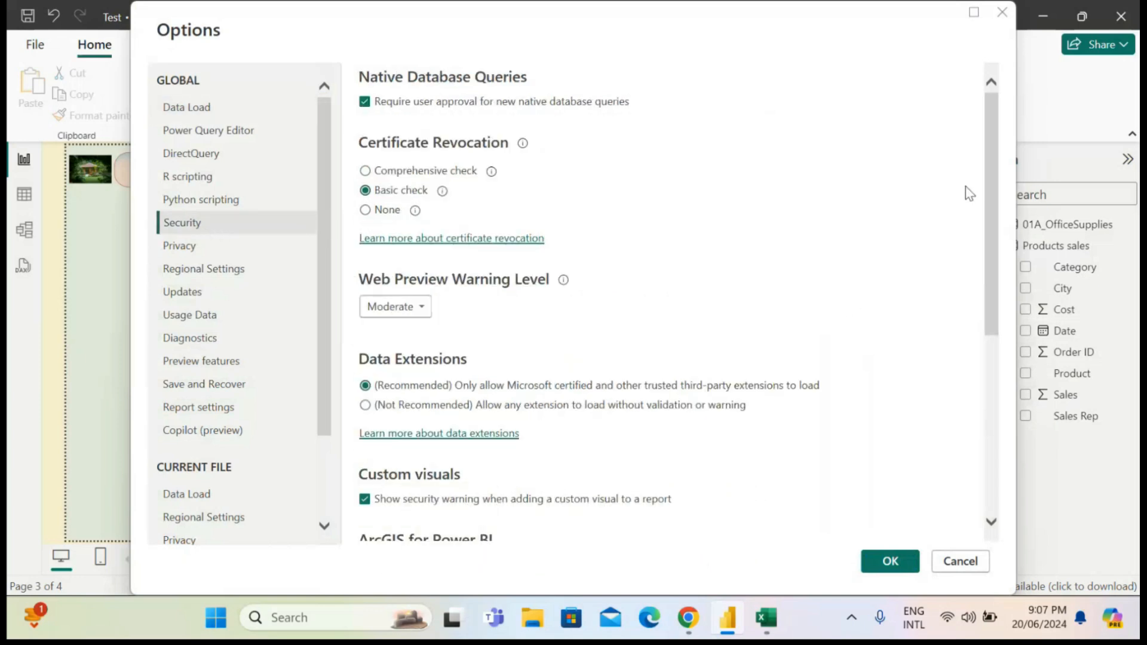
{"action": "left_click_drag", "start_coordinate": [987, 199], "coordinate": [1008, 337]}
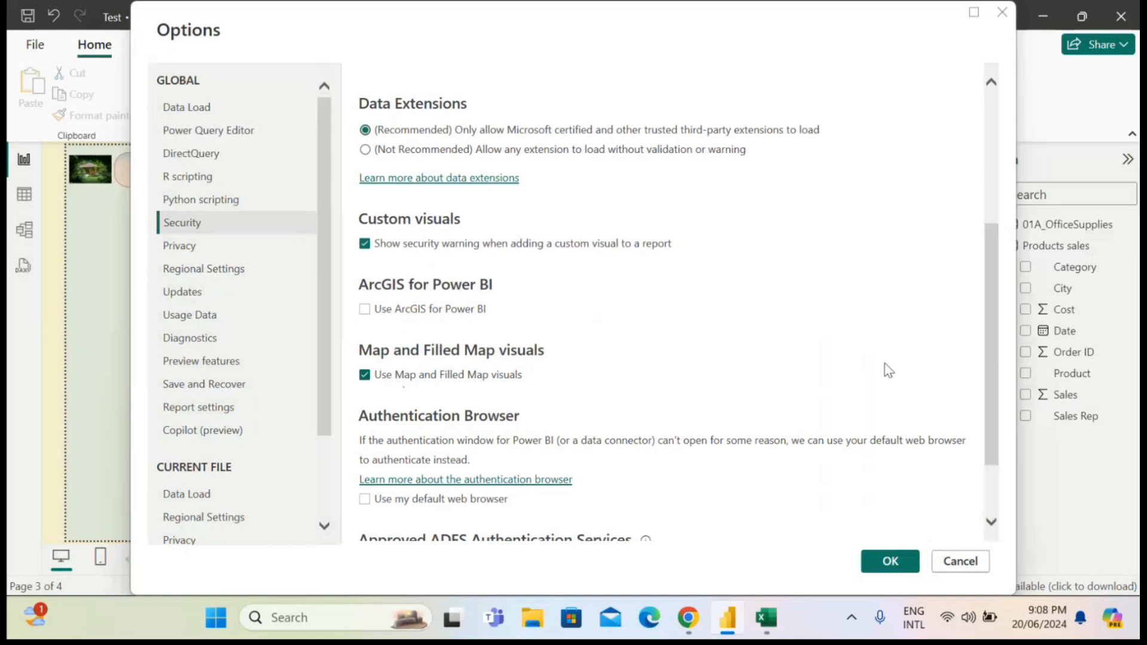
{"action": "left_click_drag", "start_coordinate": [987, 347], "coordinate": [989, 399]}
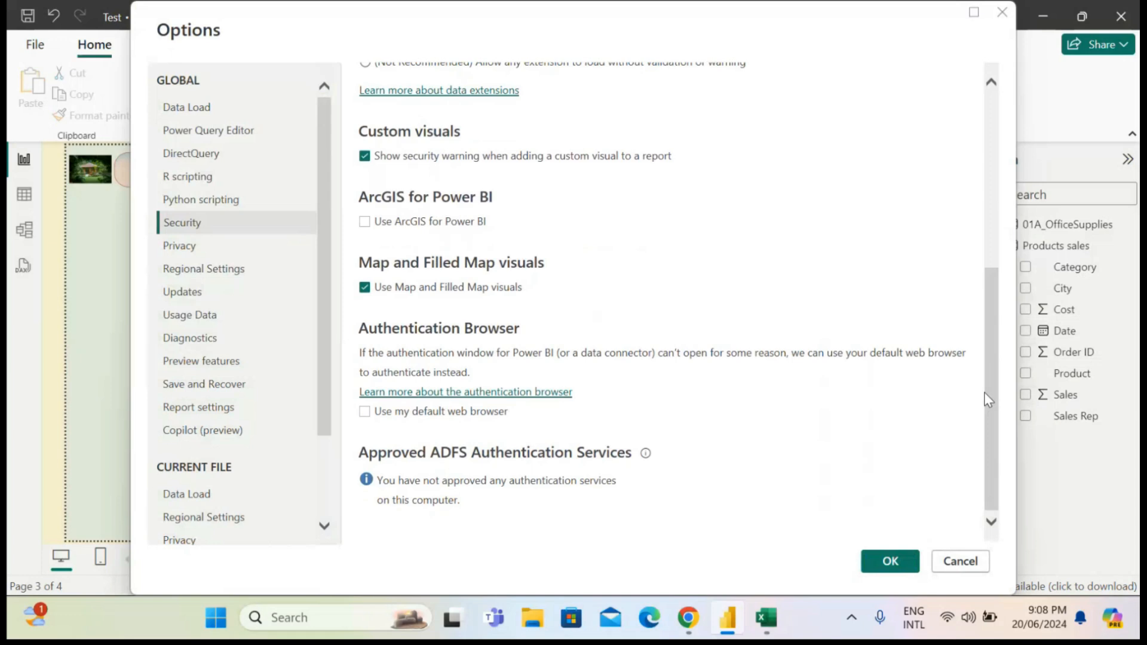
{"action": "left_click", "coordinate": [890, 562]}
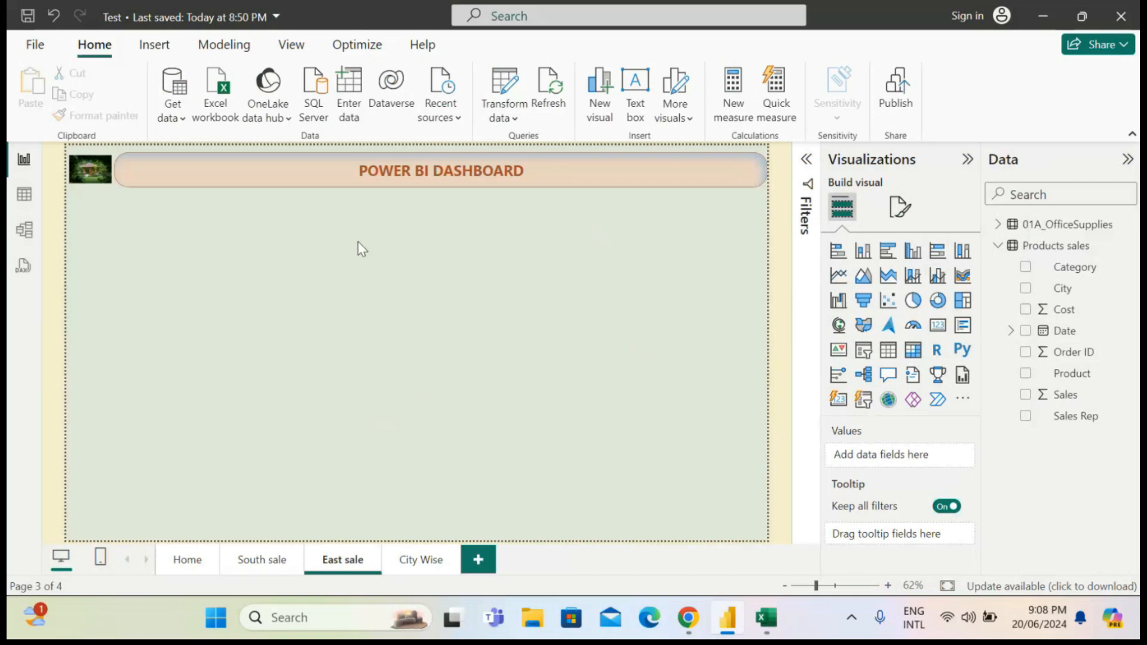
Step: Add a map visual beneath the title banner, make it narrower and taller, move it closer to the banner, and plot City as its location
{"action": "left_click", "coordinate": [838, 326]}
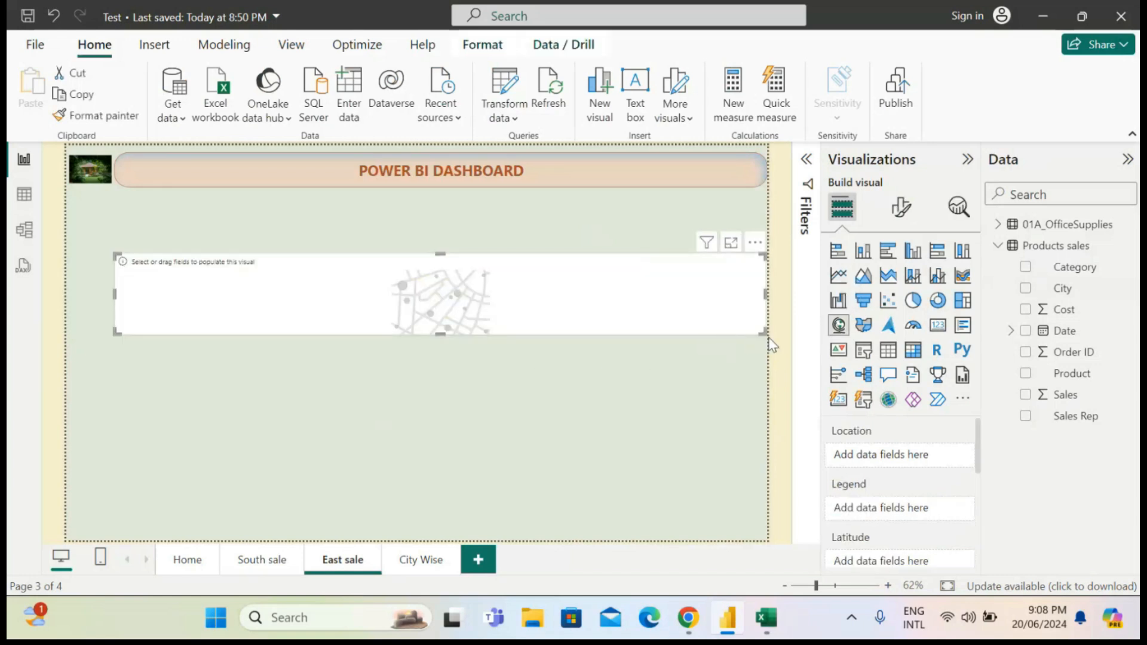
{"action": "left_click_drag", "start_coordinate": [759, 334], "coordinate": [607, 466]}
{"action": "left_click_drag", "start_coordinate": [569, 379], "coordinate": [553, 339]}
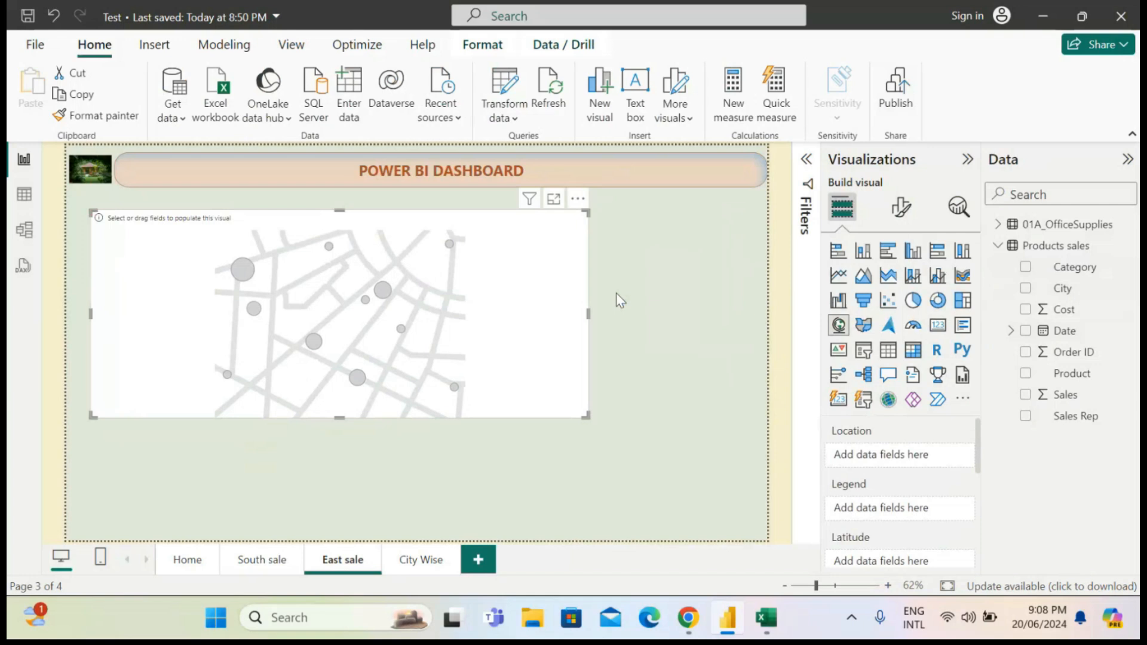
{"action": "left_click", "coordinate": [1026, 289]}
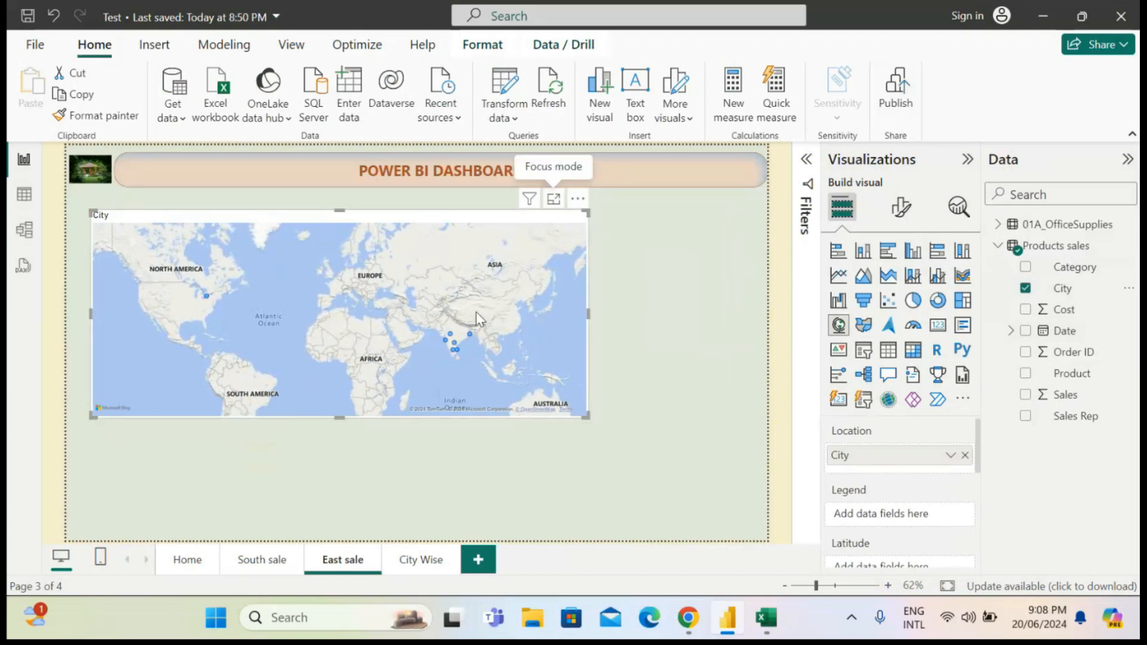
Step: Examine the plotted city locations on the map, both in the report and enlarged in focus mode around India
{"action": "scroll", "coordinate": [459, 328], "scroll_direction": "down", "scroll_amount": 2}
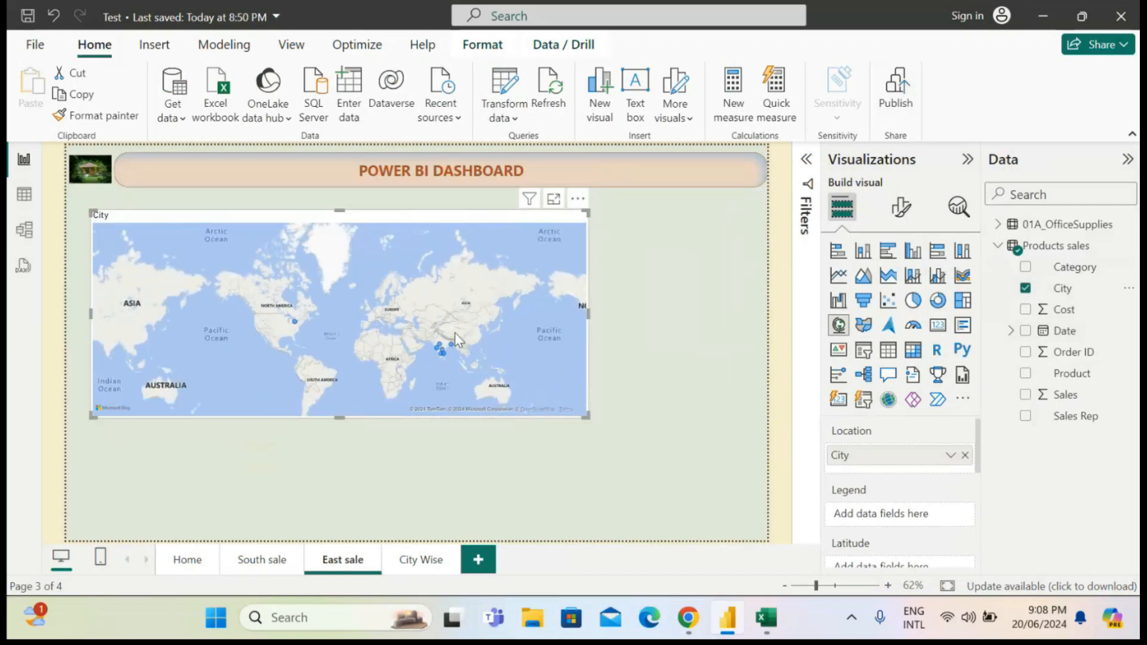
{"action": "scroll", "coordinate": [454, 332], "scroll_direction": "down", "scroll_amount": 1}
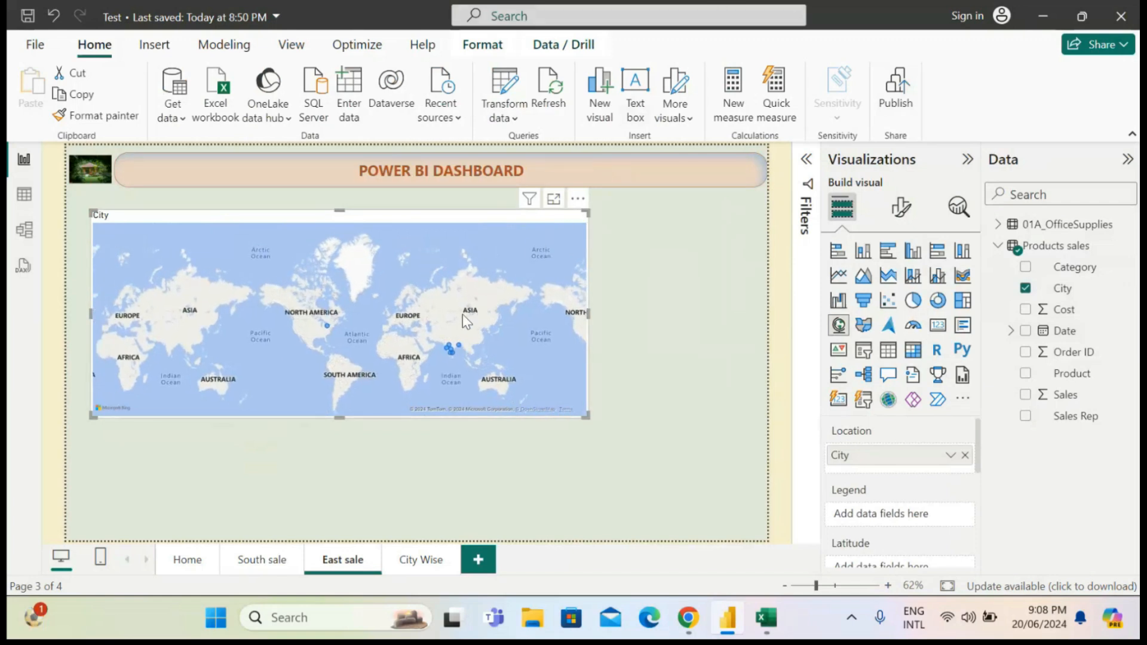
{"action": "left_click_drag", "start_coordinate": [462, 314], "coordinate": [277, 315]}
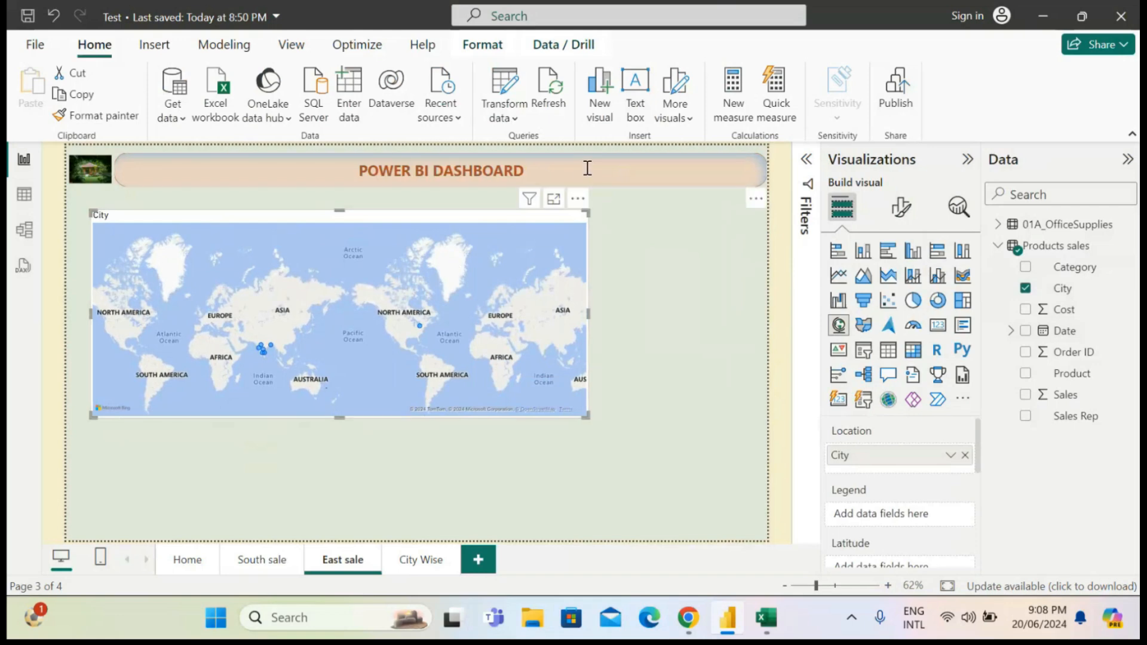
{"action": "left_click", "coordinate": [555, 200]}
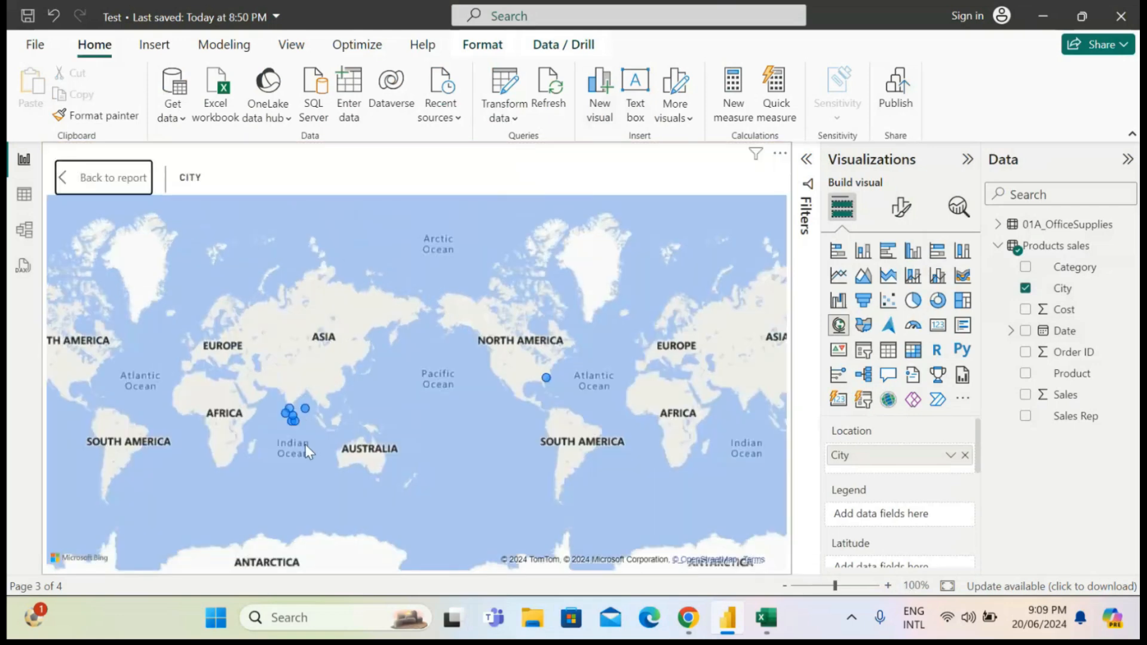
{"action": "scroll", "coordinate": [299, 454], "scroll_direction": "up", "scroll_amount": 3}
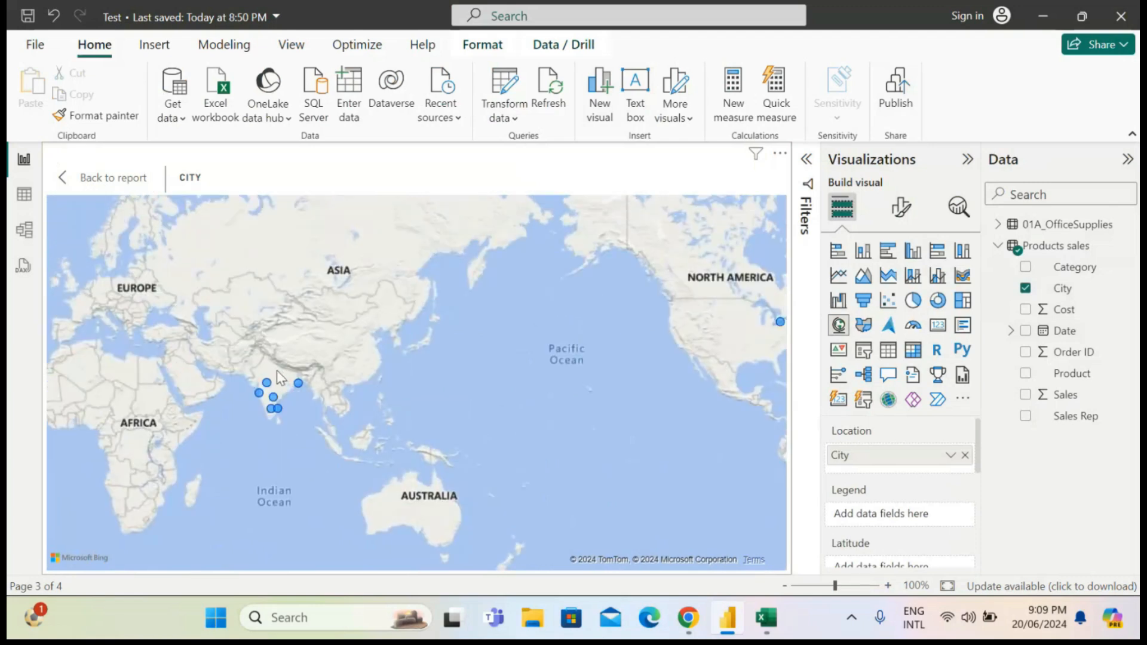
{"action": "left_click_drag", "start_coordinate": [280, 388], "coordinate": [271, 480]}
{"action": "scroll", "coordinate": [285, 425], "scroll_direction": "up", "scroll_amount": 3}
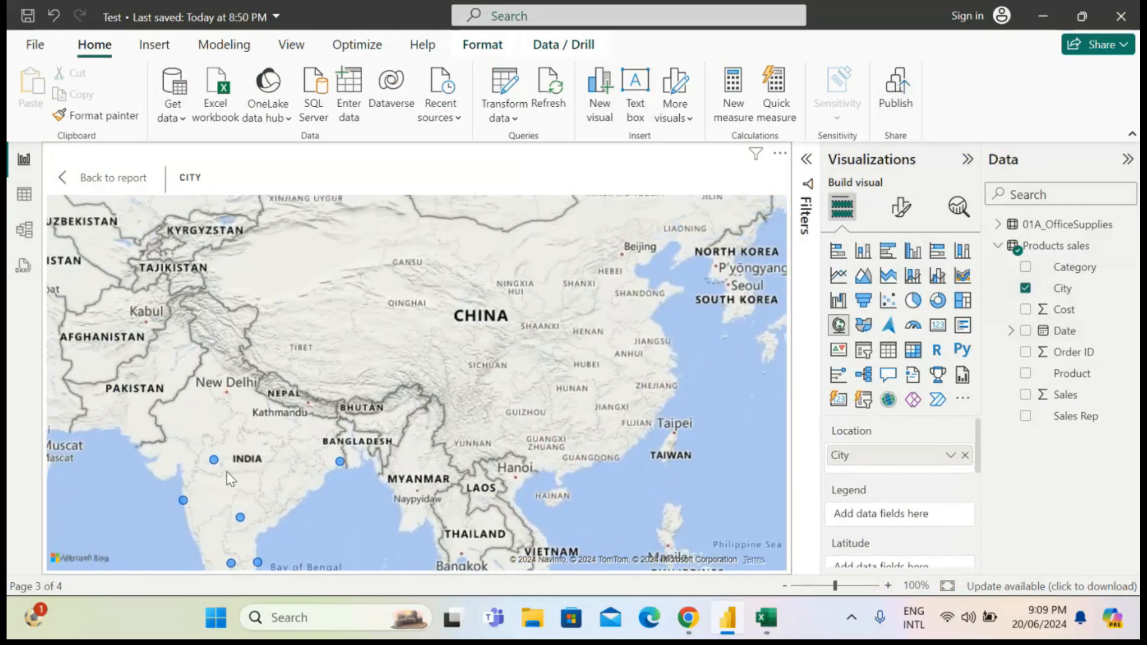
{"action": "left_click_drag", "start_coordinate": [227, 471], "coordinate": [207, 529]}
{"action": "left_click", "coordinate": [120, 185]}
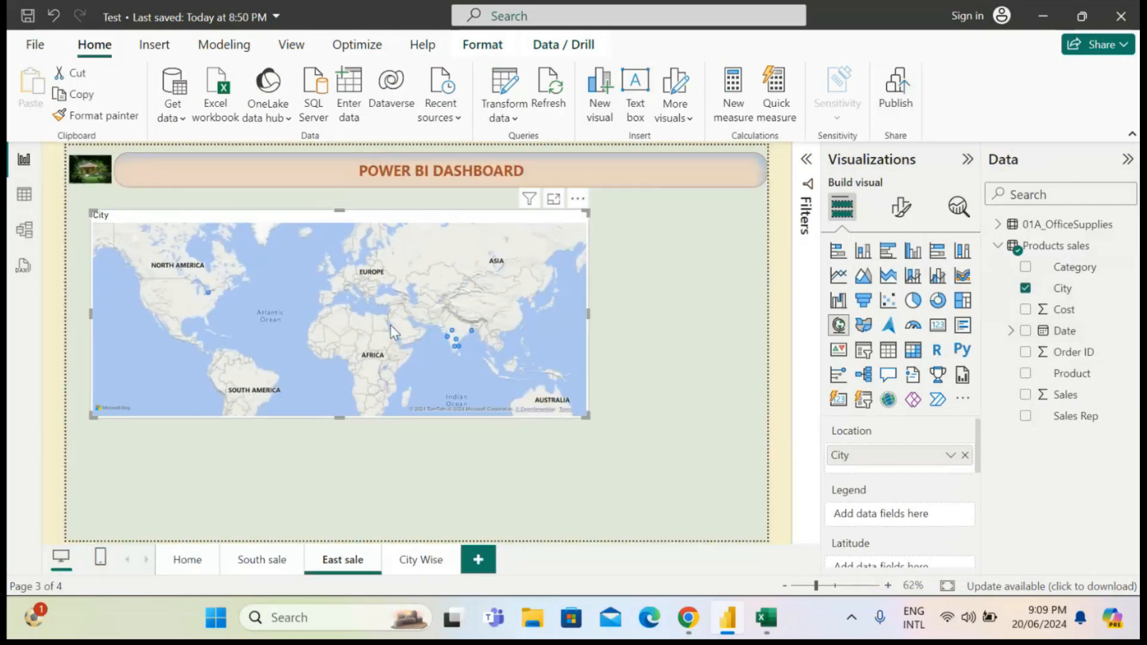
{"action": "left_click_drag", "start_coordinate": [521, 318], "coordinate": [482, 347]}
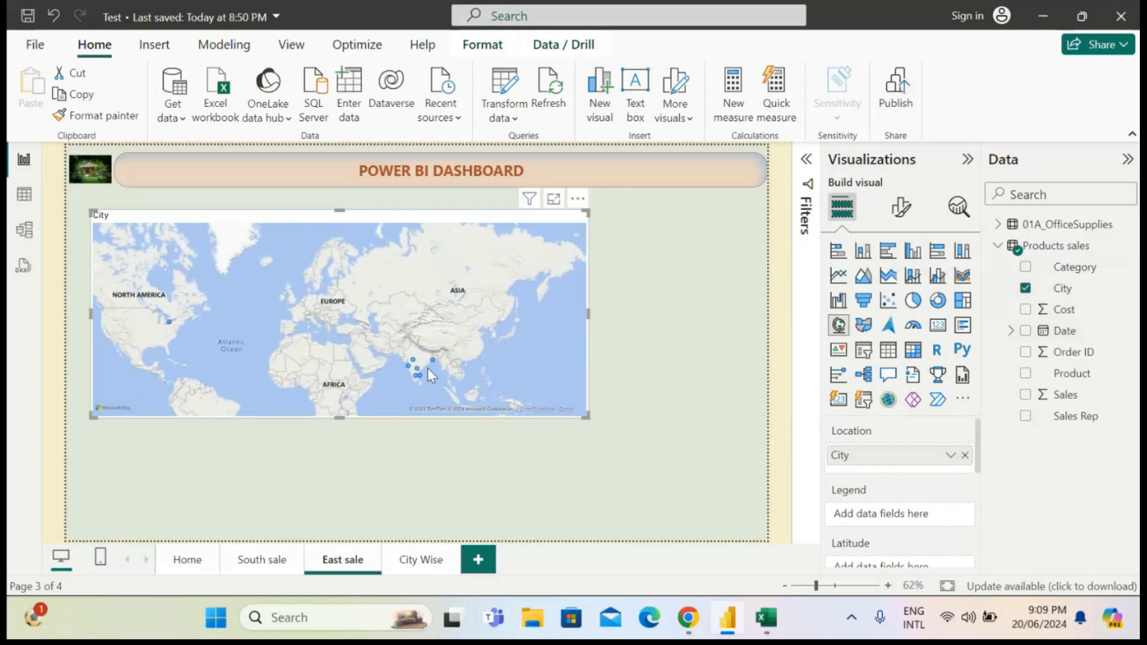
{"action": "left_click_drag", "start_coordinate": [428, 368], "coordinate": [406, 356]}
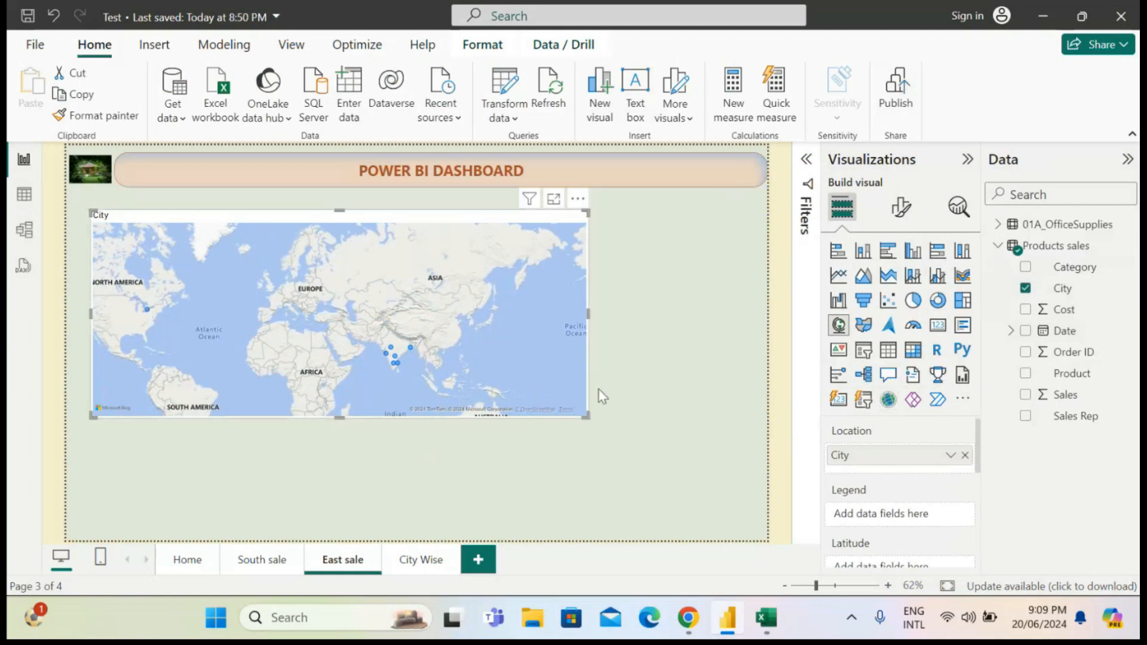
Step: Set the City map's style to Aerial in its map settings
{"action": "left_click", "coordinate": [901, 206]}
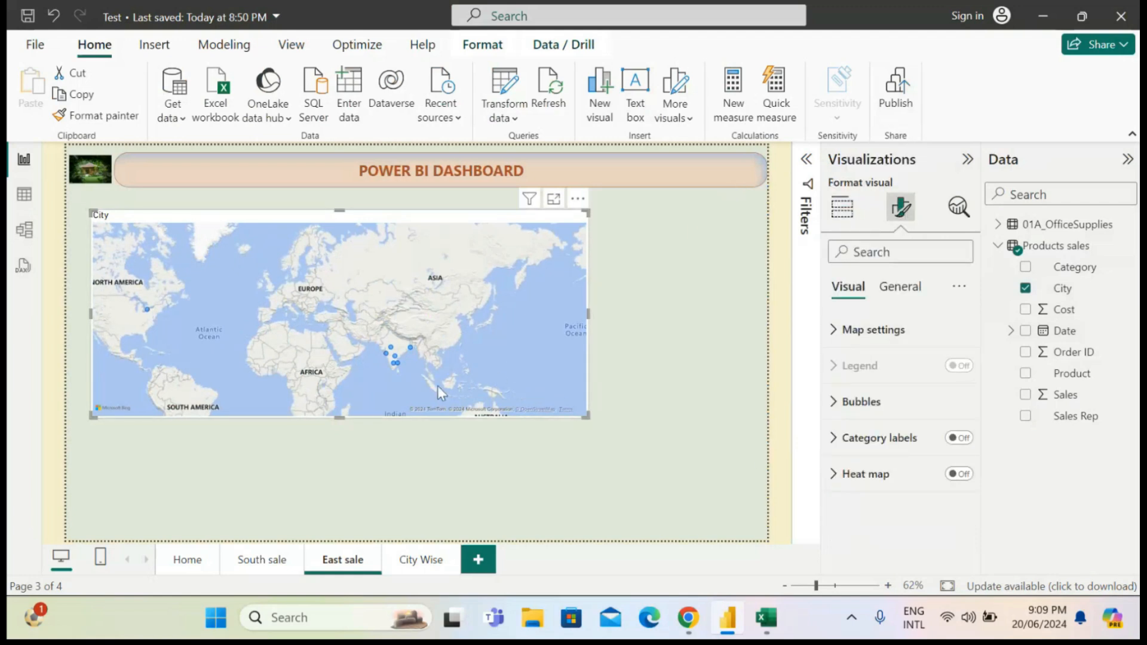
{"action": "left_click", "coordinate": [834, 330]}
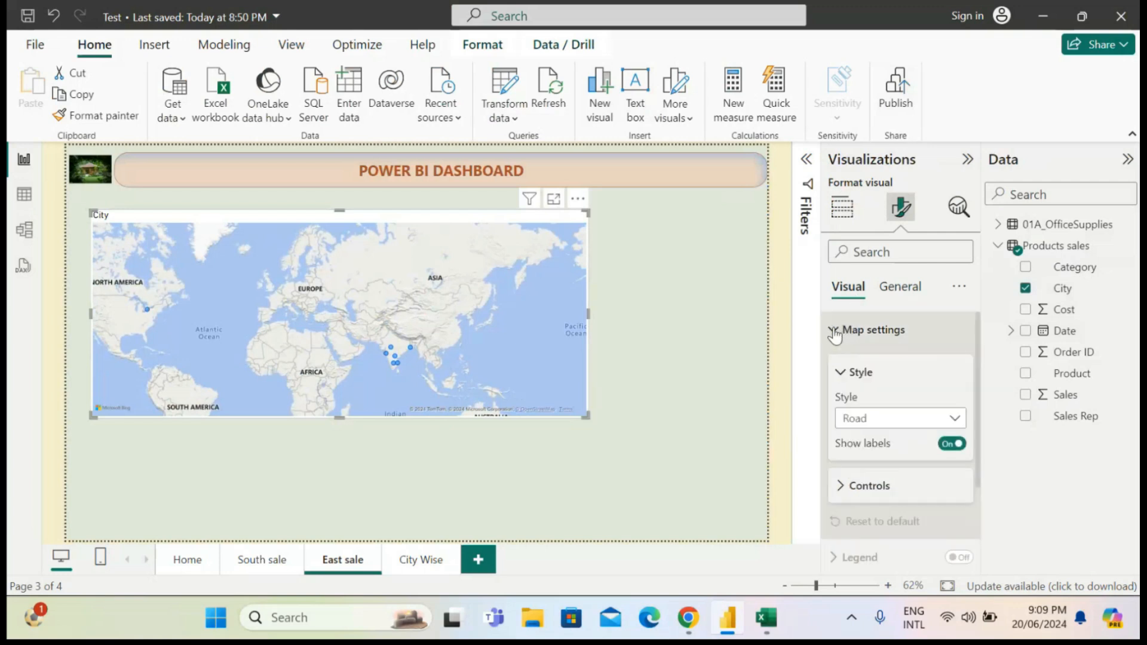
{"action": "left_click", "coordinate": [958, 419]}
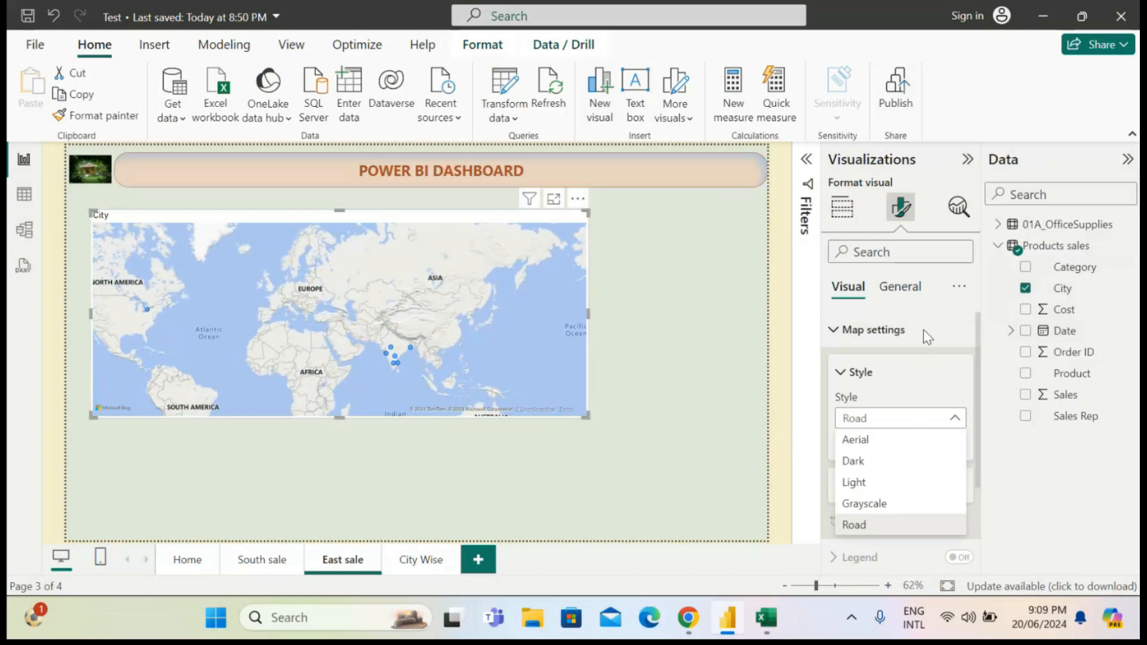
{"action": "left_click", "coordinate": [925, 376]}
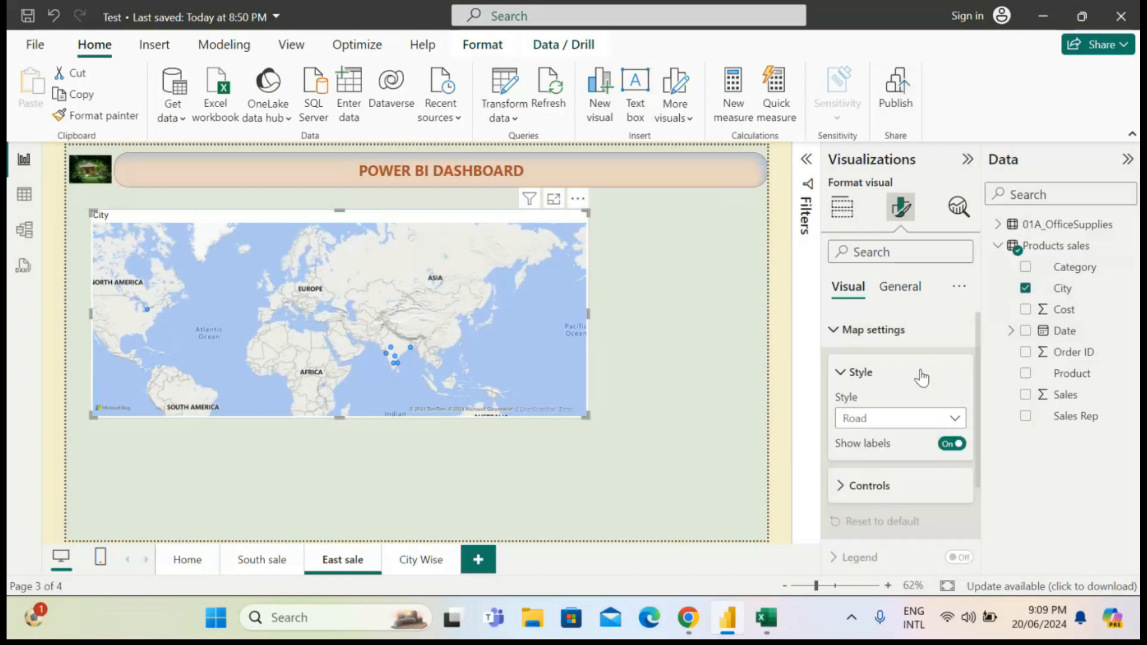
{"action": "left_click", "coordinate": [894, 418]}
{"action": "left_click", "coordinate": [872, 440]}
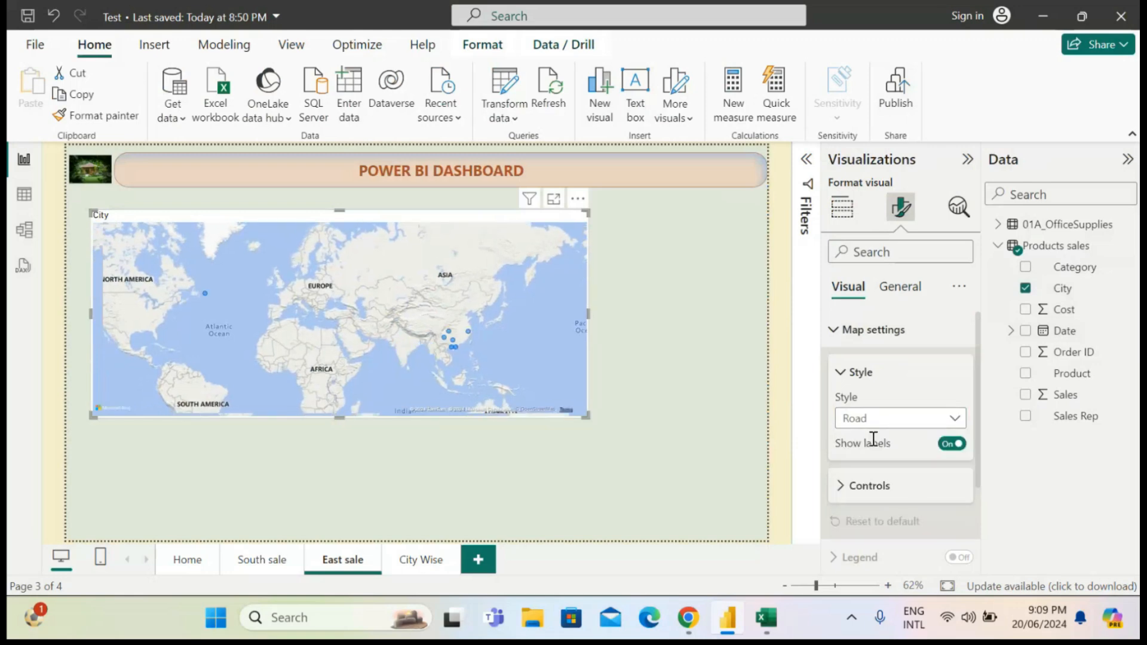
{"action": "scroll", "coordinate": [492, 338], "scroll_direction": "down", "scroll_amount": 3}
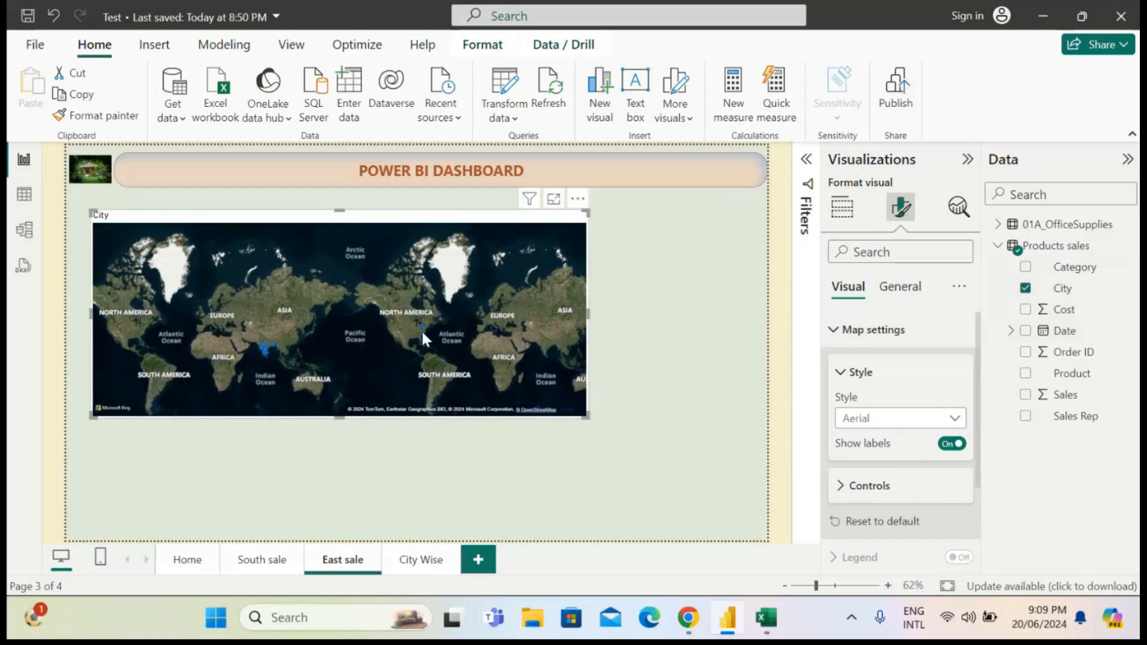
{"action": "left_click_drag", "start_coordinate": [422, 329], "coordinate": [293, 330]}
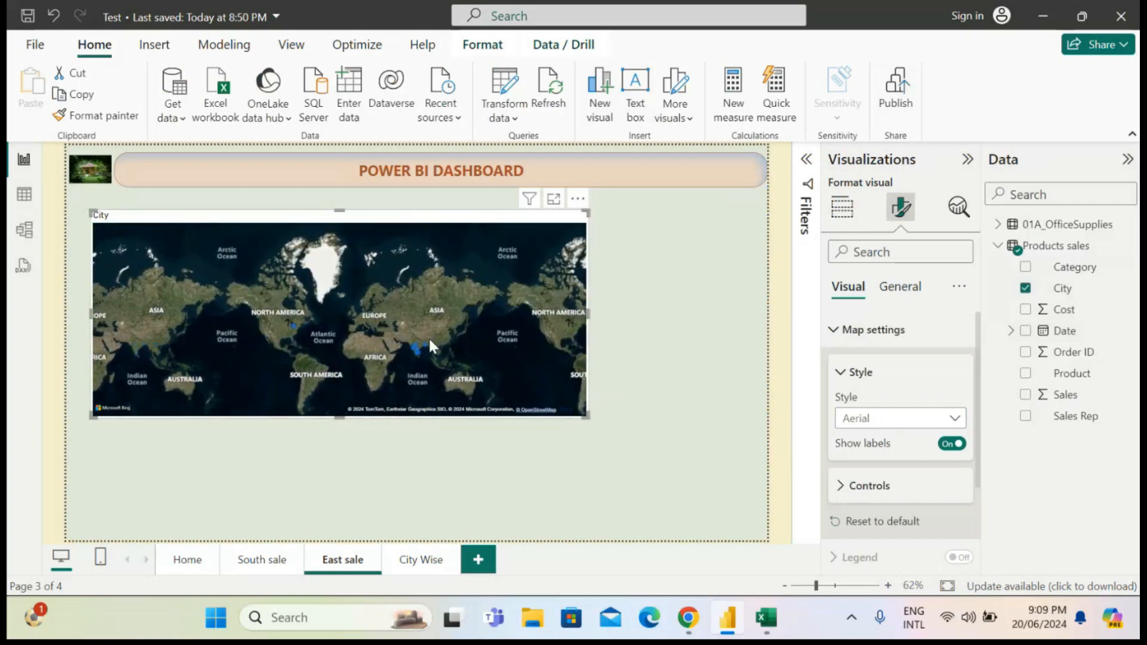
{"action": "scroll", "coordinate": [430, 341], "scroll_direction": "up", "scroll_amount": 1}
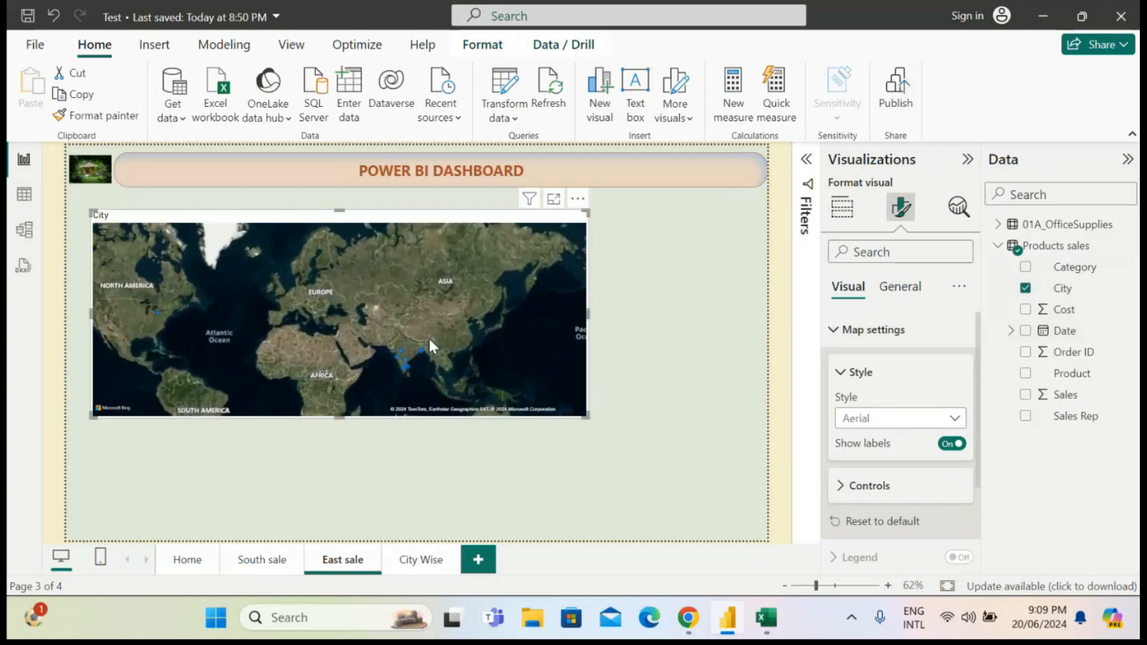
{"action": "left_click_drag", "start_coordinate": [428, 336], "coordinate": [407, 393]}
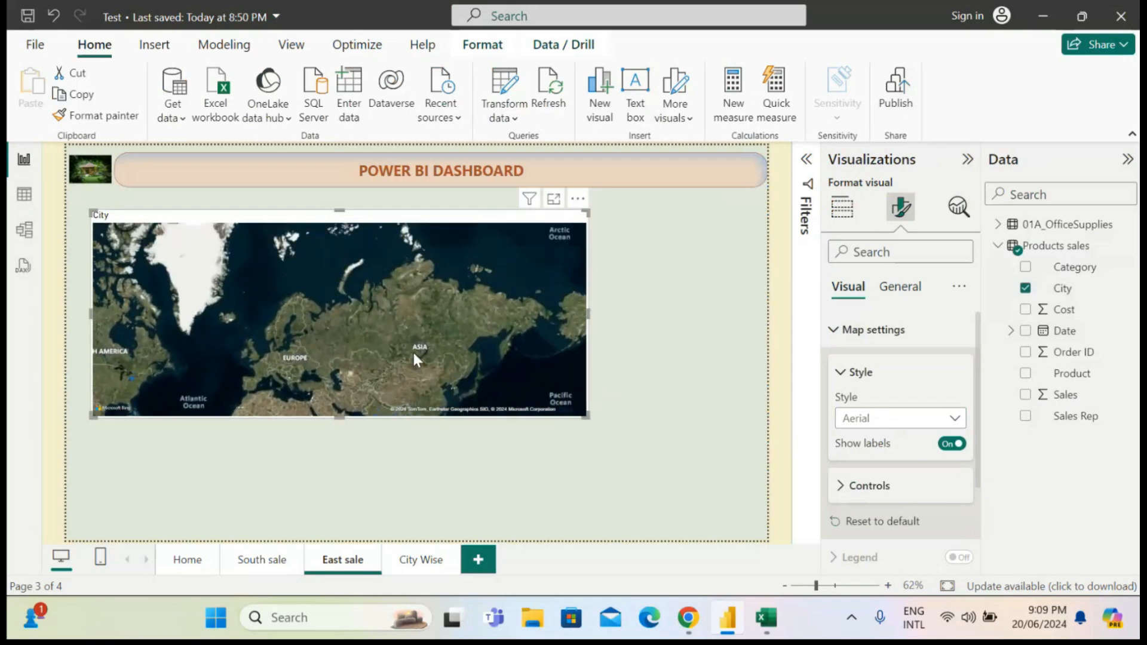
{"action": "left_click_drag", "start_coordinate": [495, 363], "coordinate": [500, 326]}
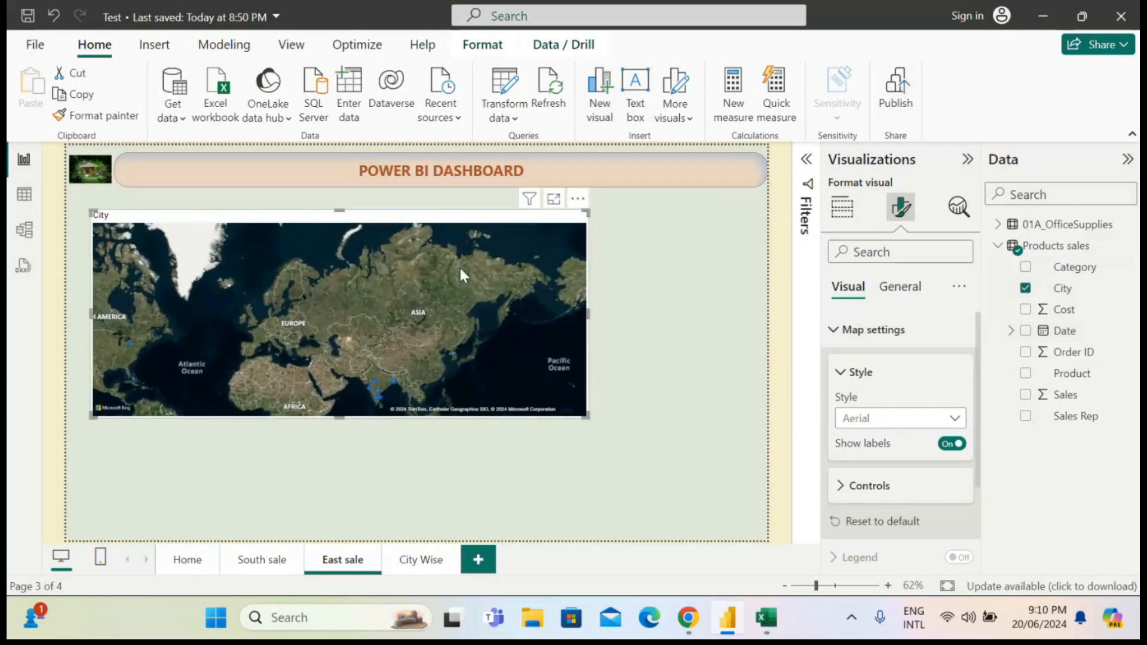
Step: Turn on the zoom buttons in the City map's controls settings
{"action": "left_click", "coordinate": [843, 487]}
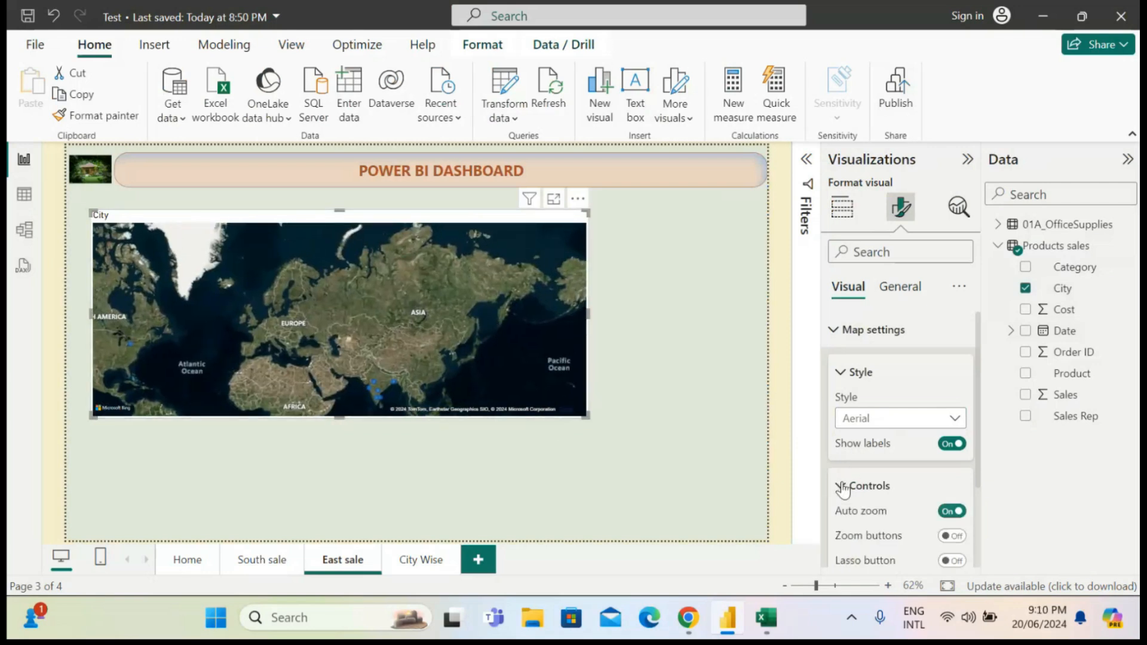
{"action": "left_click_drag", "start_coordinate": [980, 421], "coordinate": [983, 463]}
{"action": "left_click", "coordinate": [955, 458]}
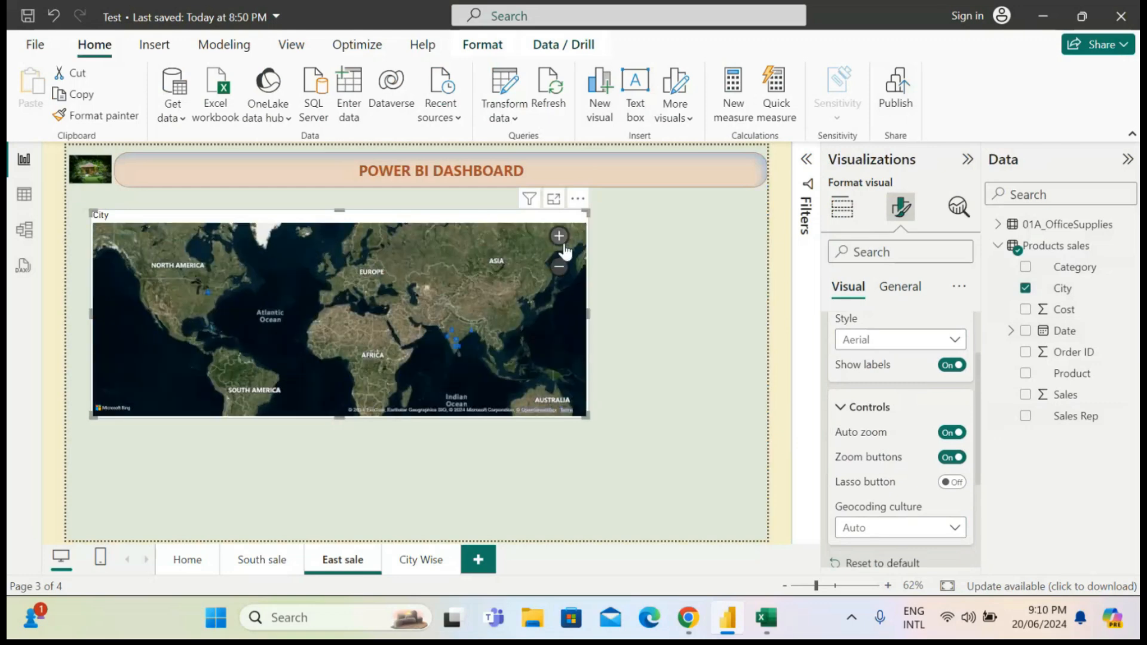
Step: Examine the plotted Indian cities on the Aerial map in the report, using the zoom buttons to look closer
{"action": "left_click", "coordinate": [559, 237]}
{"action": "left_click", "coordinate": [559, 237]}
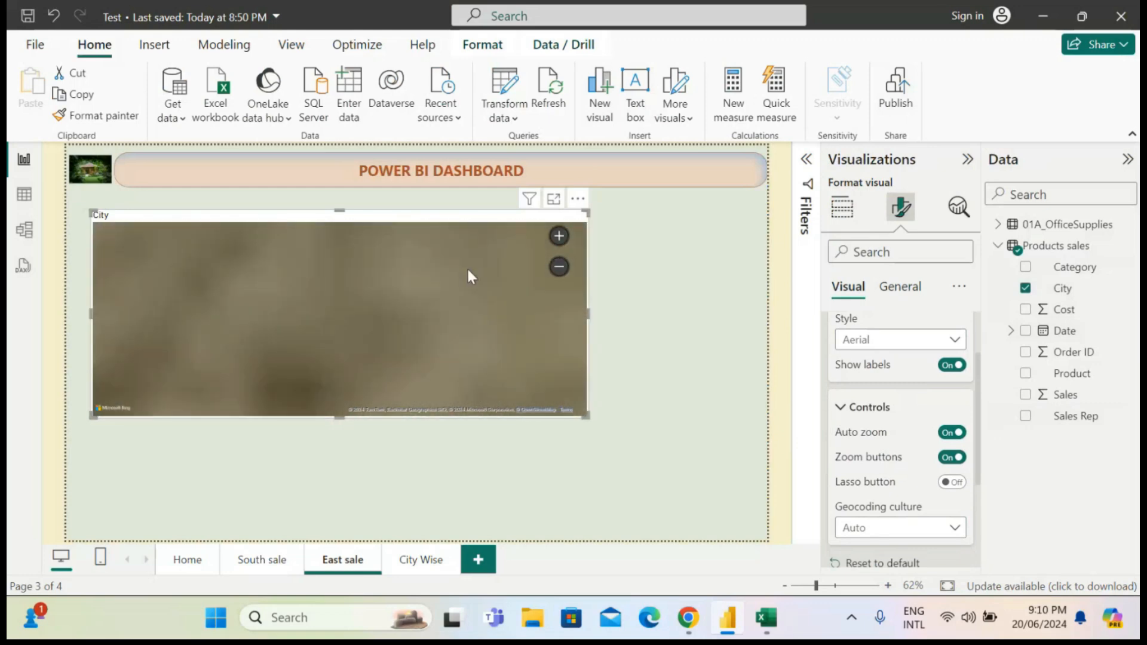
{"action": "scroll", "coordinate": [467, 270], "scroll_direction": "down", "scroll_amount": 5}
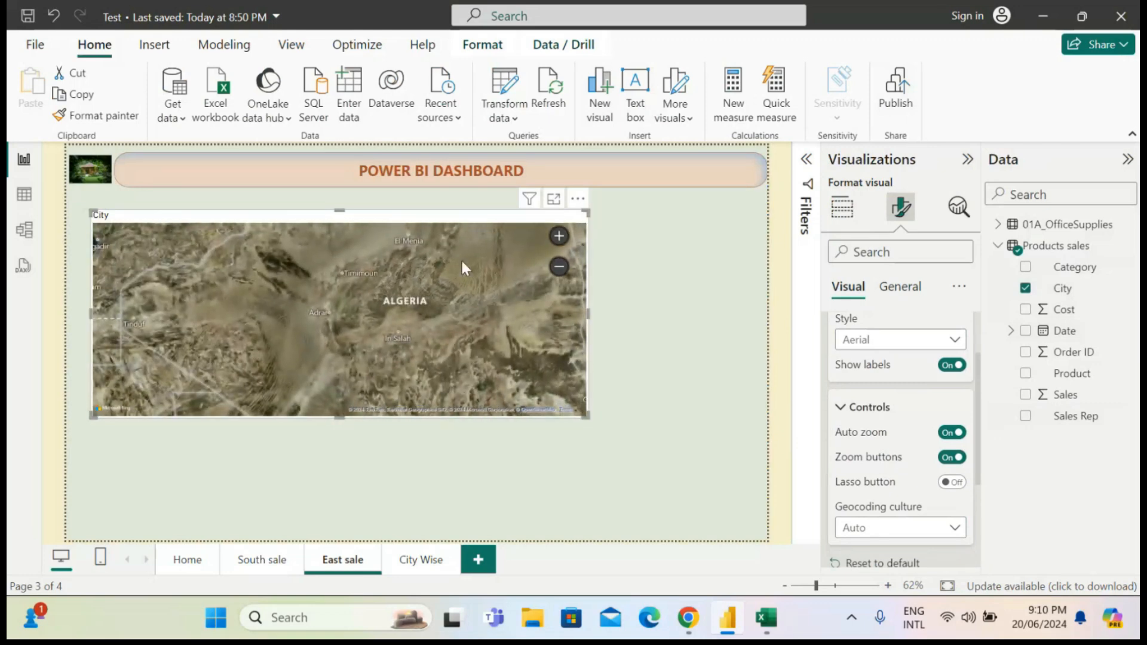
{"action": "scroll", "coordinate": [461, 258], "scroll_direction": "down", "scroll_amount": 3}
{"action": "left_click_drag", "start_coordinate": [500, 330], "coordinate": [279, 346]}
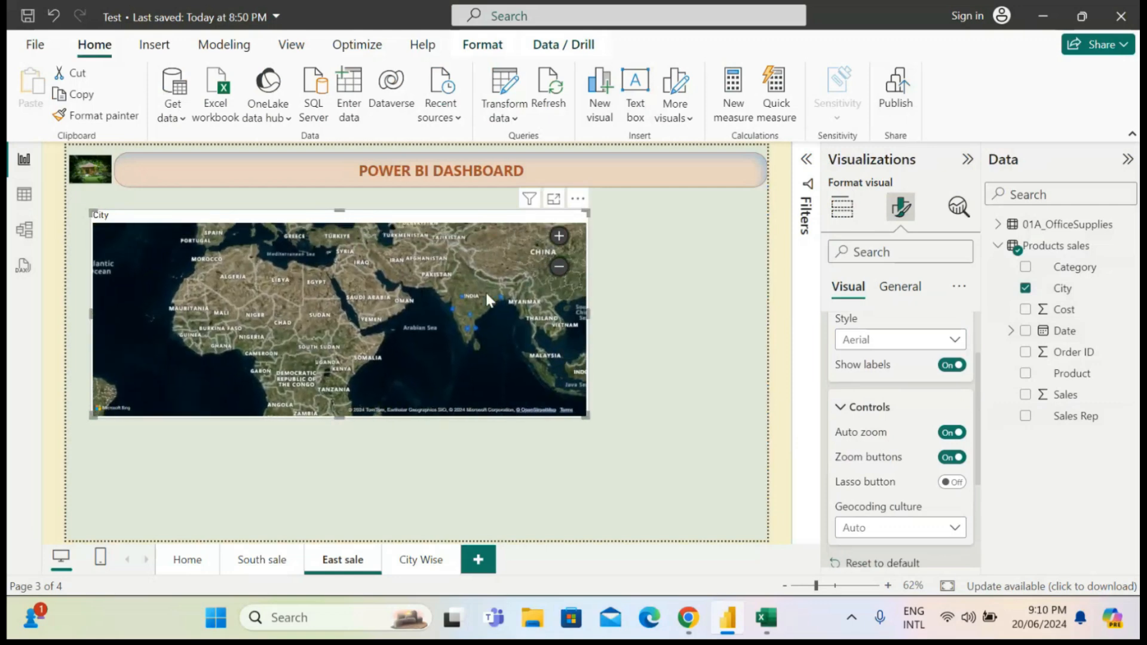
{"action": "left_click_drag", "start_coordinate": [485, 291], "coordinate": [471, 301]}
{"action": "left_click", "coordinate": [560, 237]}
{"action": "left_click_drag", "start_coordinate": [515, 285], "coordinate": [350, 292]}
{"action": "left_click", "coordinate": [559, 236]}
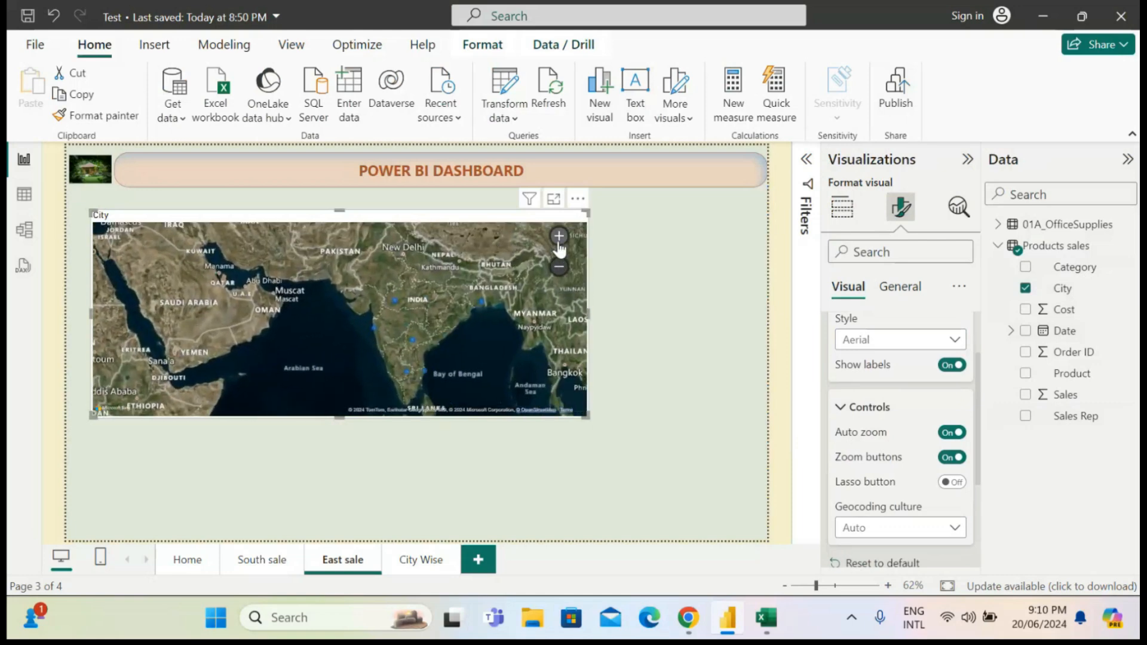
{"action": "left_click_drag", "start_coordinate": [506, 292], "coordinate": [410, 293]}
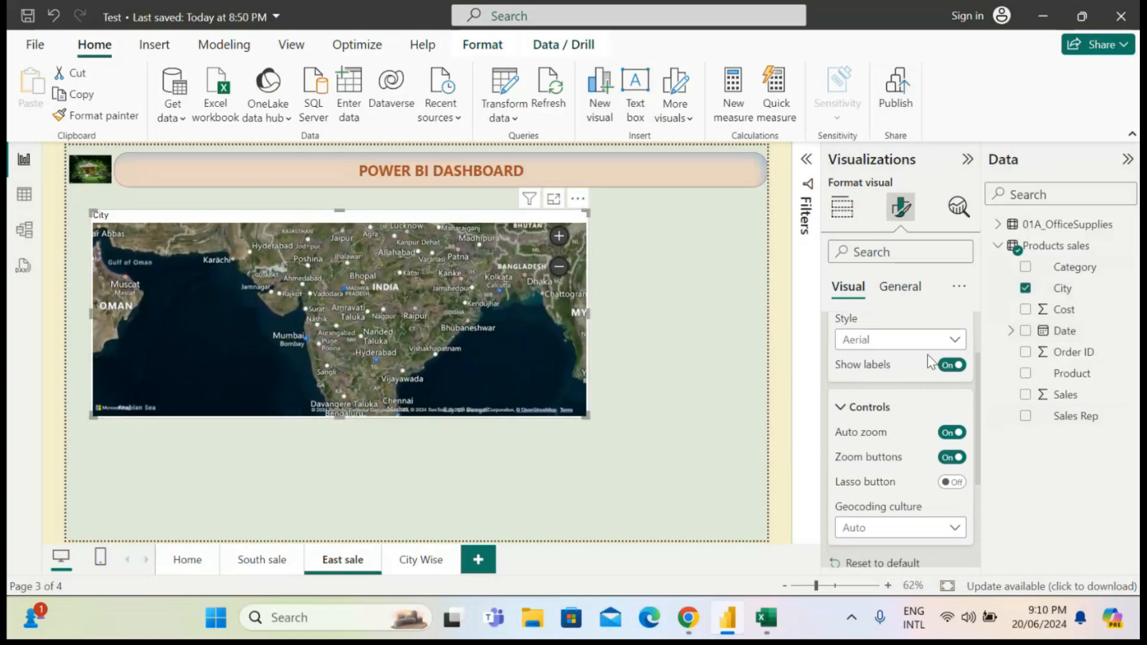
Step: Try the Dark, Light and Grayscale styles on the City map
{"action": "left_click", "coordinate": [955, 343]}
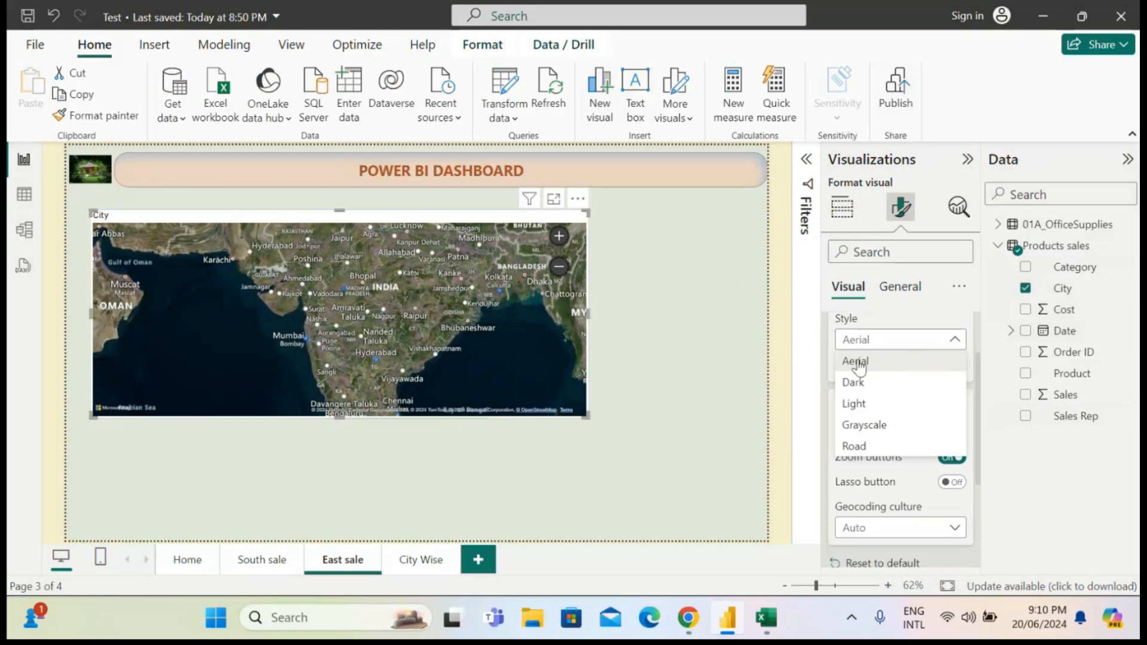
{"action": "left_click", "coordinate": [857, 384]}
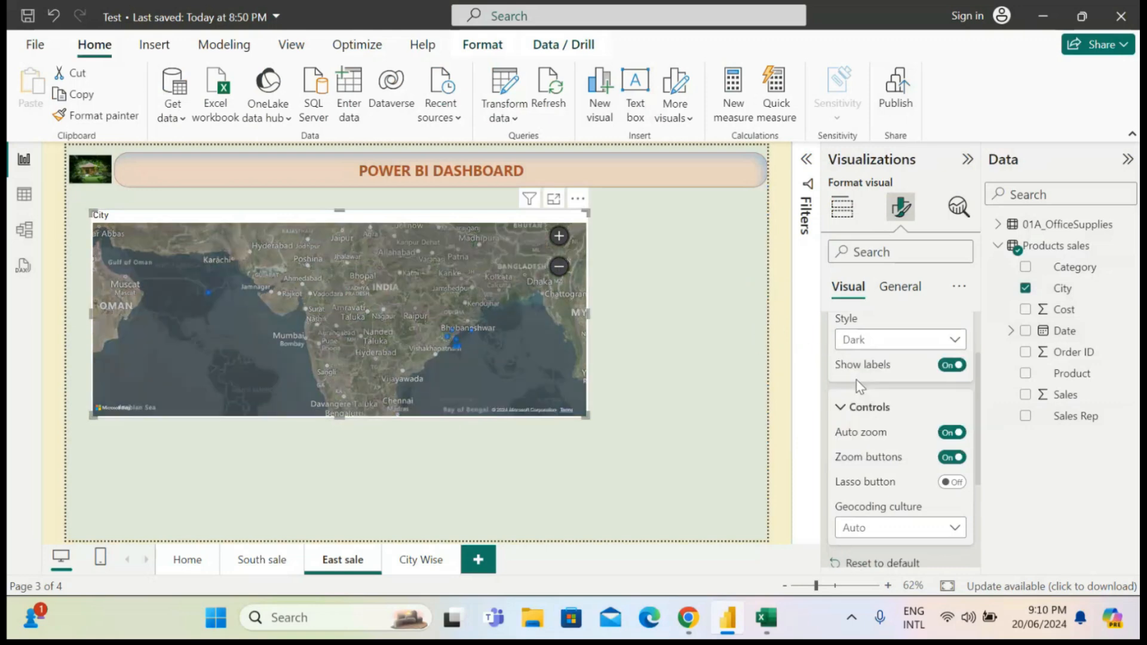
{"action": "left_click", "coordinate": [937, 346]}
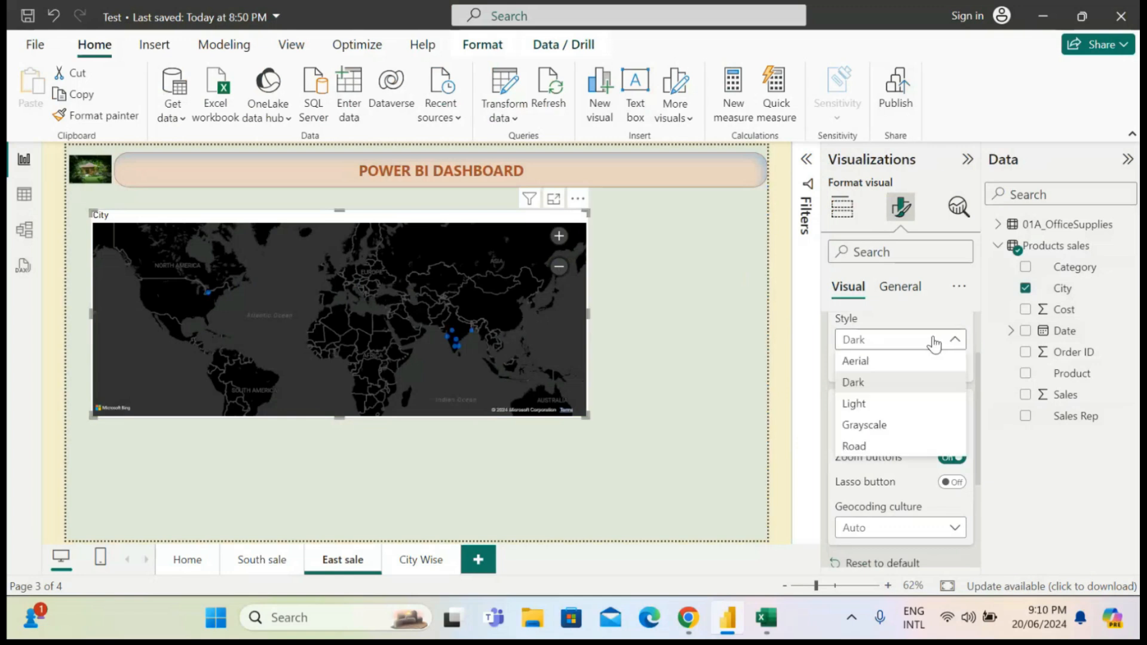
{"action": "left_click", "coordinate": [857, 403]}
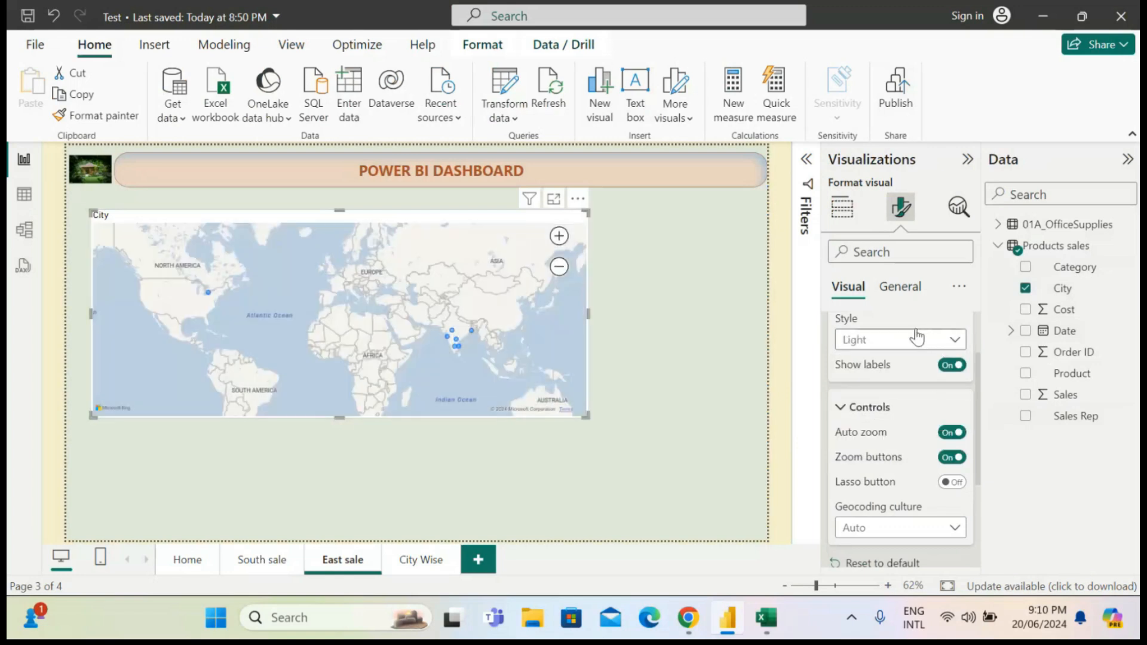
{"action": "left_click", "coordinate": [918, 338]}
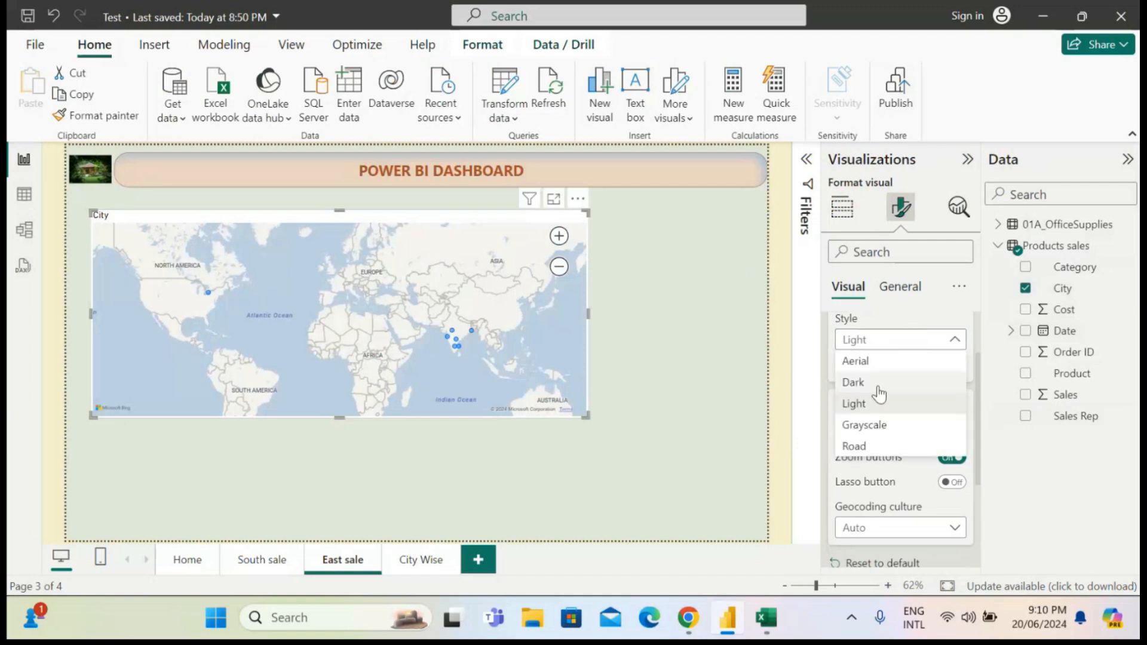
{"action": "left_click", "coordinate": [870, 427]}
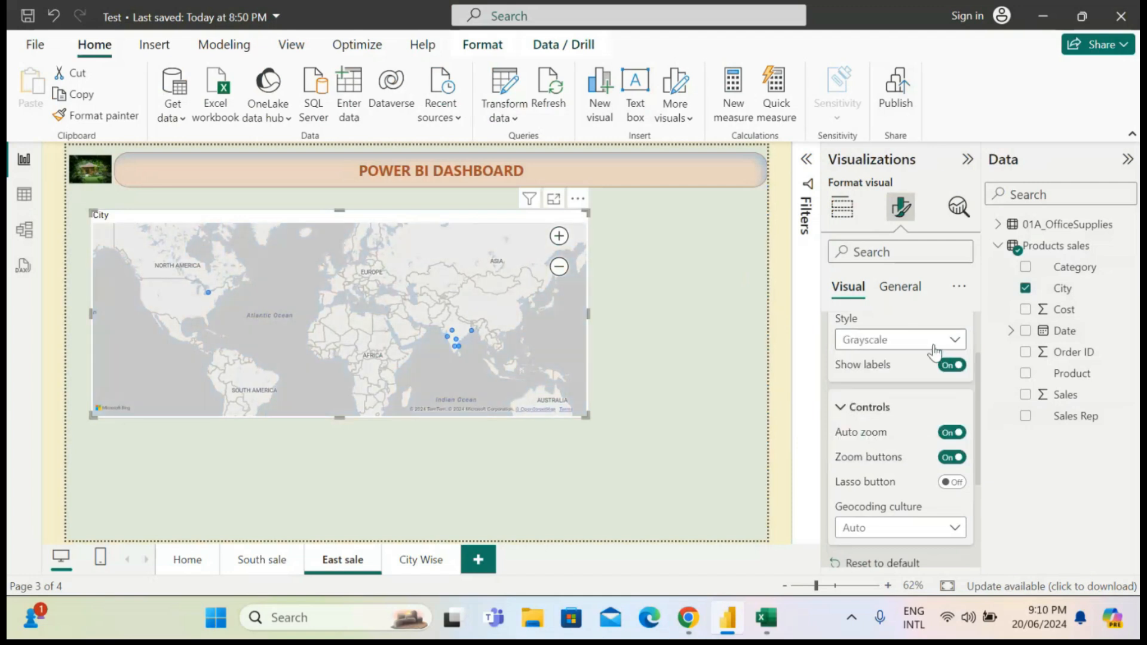
Step: Set the City map's style to Road
{"action": "left_click", "coordinate": [936, 352]}
{"action": "key", "text": "Escape"}
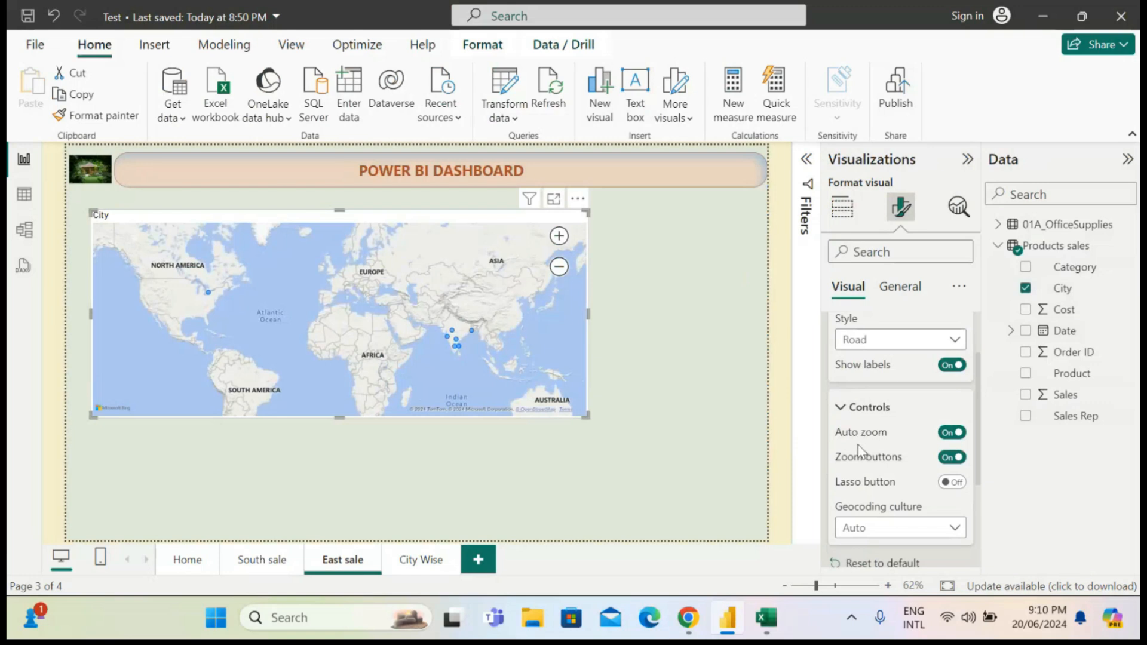
Step: Examine the Indian city points on the Road map, first in the report and then enlarged in focus mode
{"action": "left_click_drag", "start_coordinate": [572, 314], "coordinate": [342, 521]}
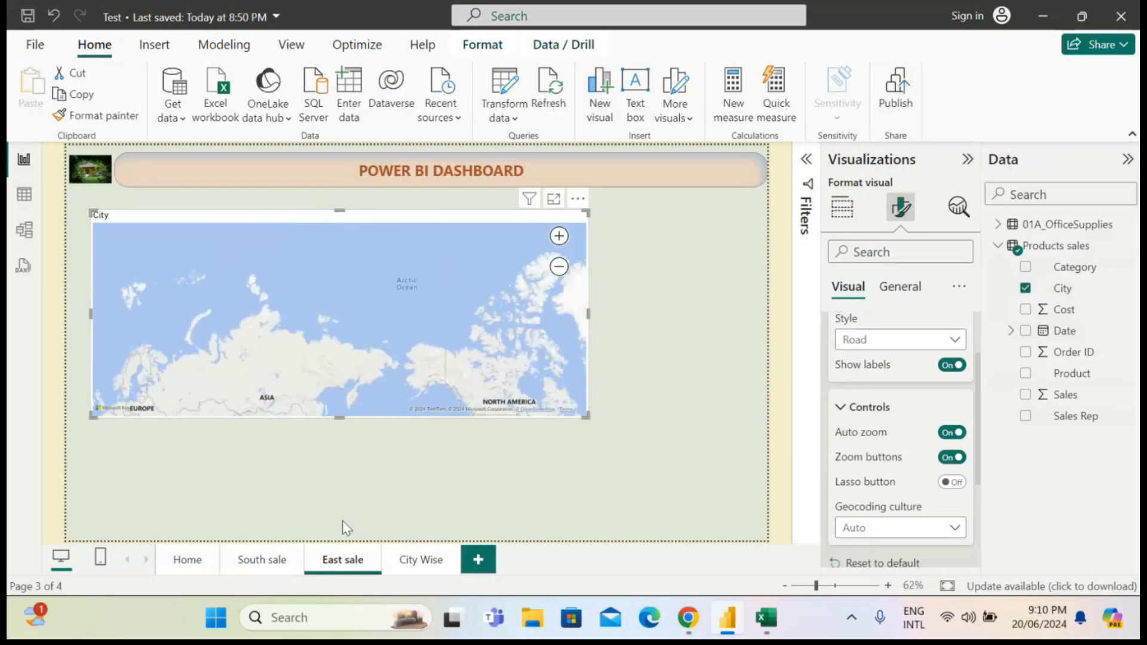
{"action": "scroll", "coordinate": [414, 368], "scroll_direction": "up", "scroll_amount": 2}
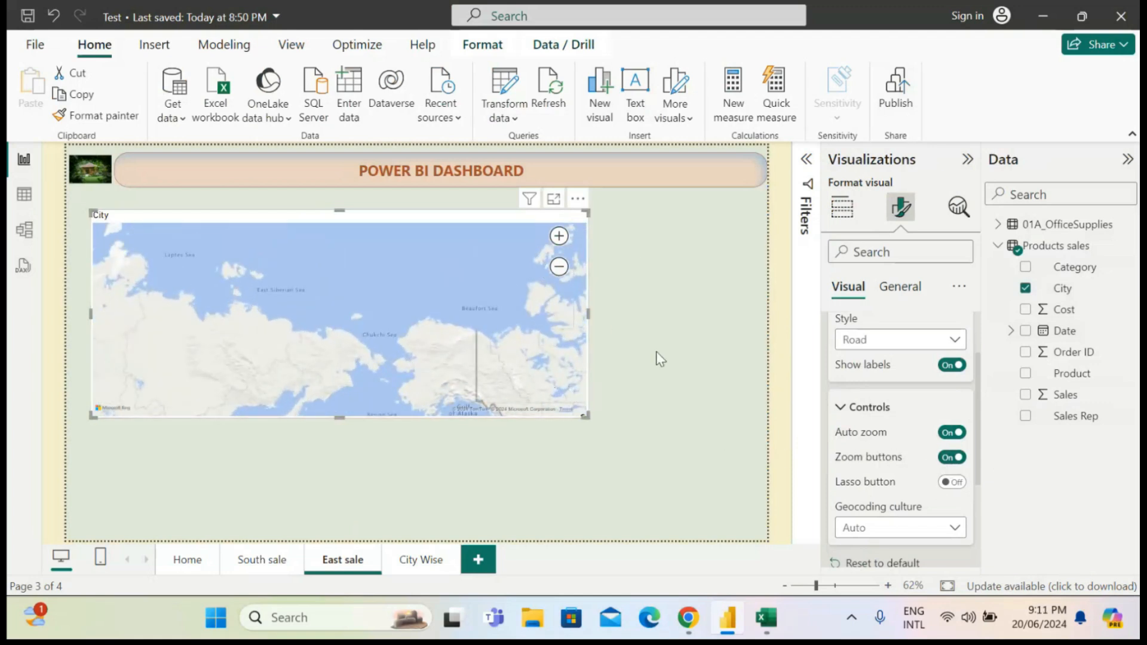
{"action": "left_click", "coordinate": [561, 239]}
{"action": "scroll", "coordinate": [511, 312], "scroll_direction": "down", "scroll_amount": 5}
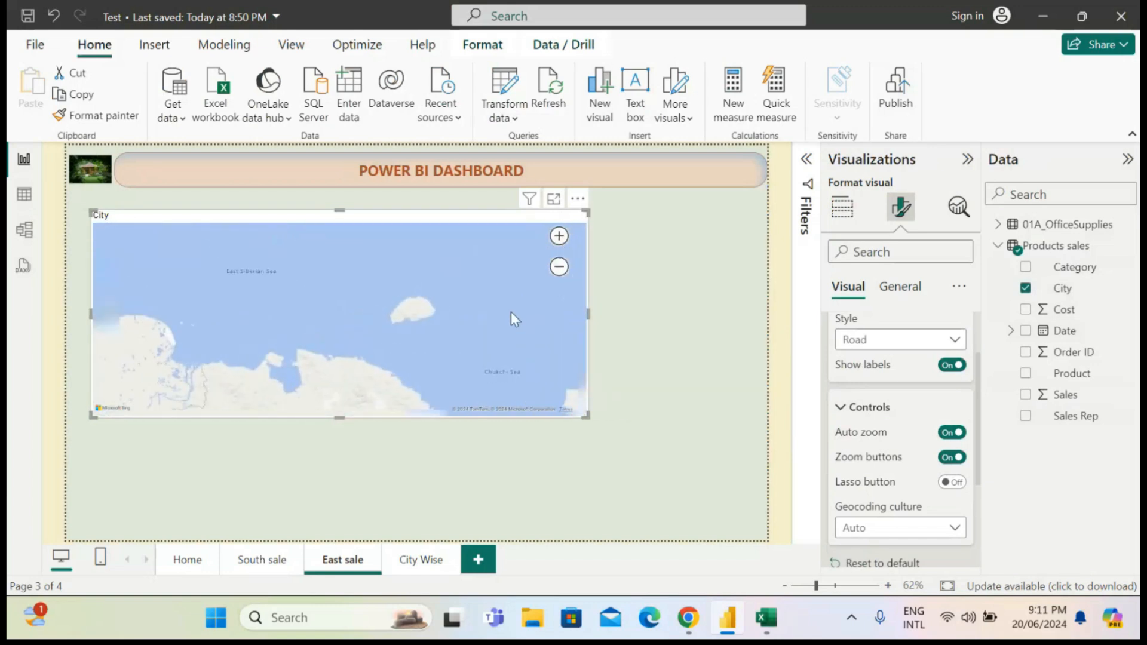
{"action": "left_click", "coordinate": [561, 267]}
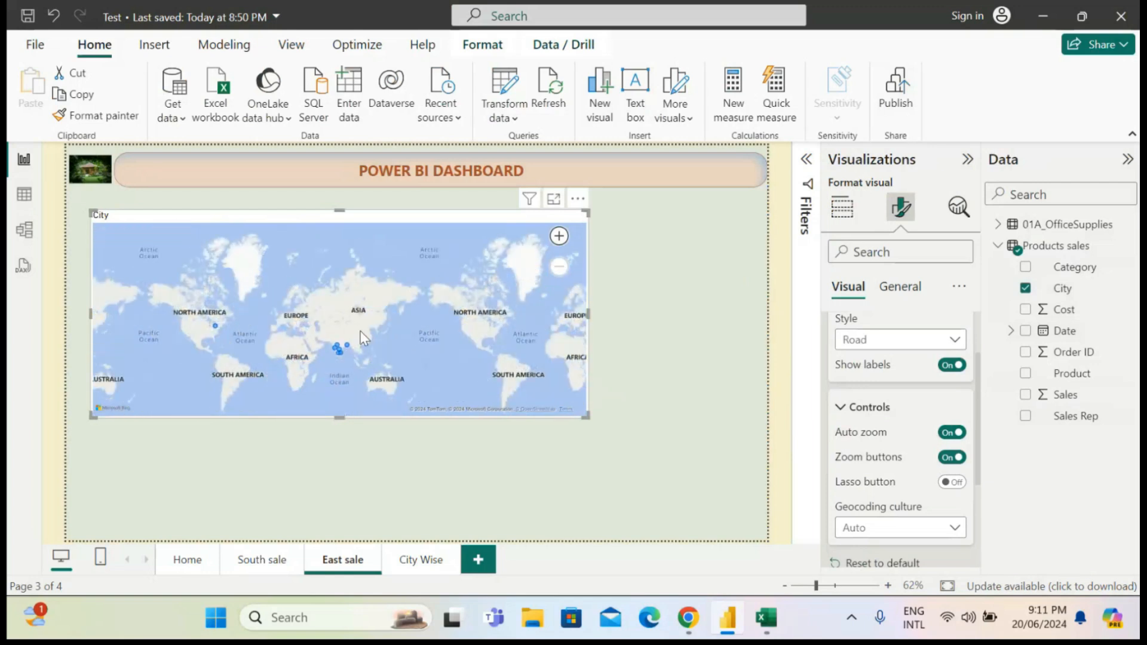
{"action": "right_click", "coordinate": [351, 350]}
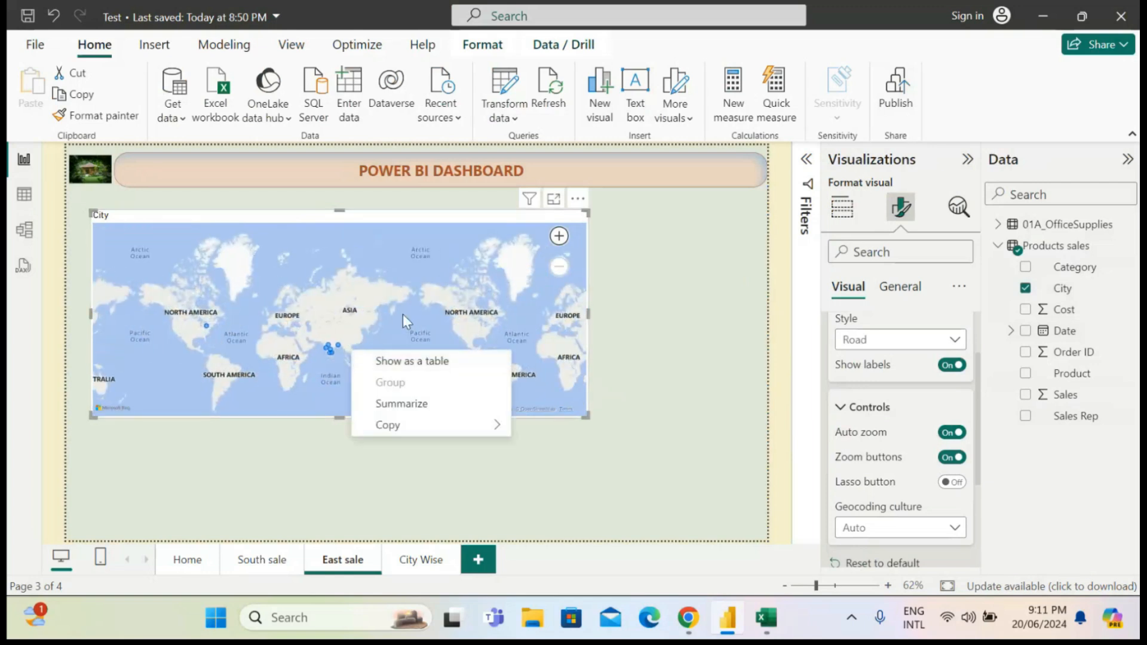
{"action": "left_click", "coordinate": [560, 236]}
{"action": "scroll", "coordinate": [327, 320], "scroll_direction": "up", "scroll_amount": 5}
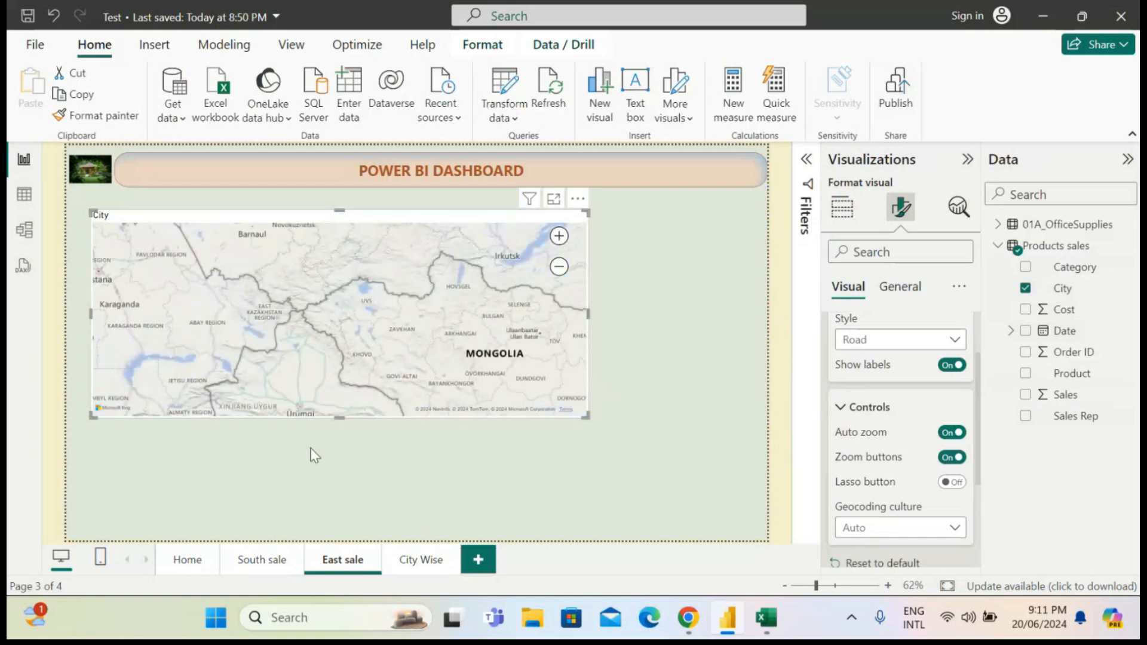
{"action": "left_click_drag", "start_coordinate": [368, 314], "coordinate": [459, 7]}
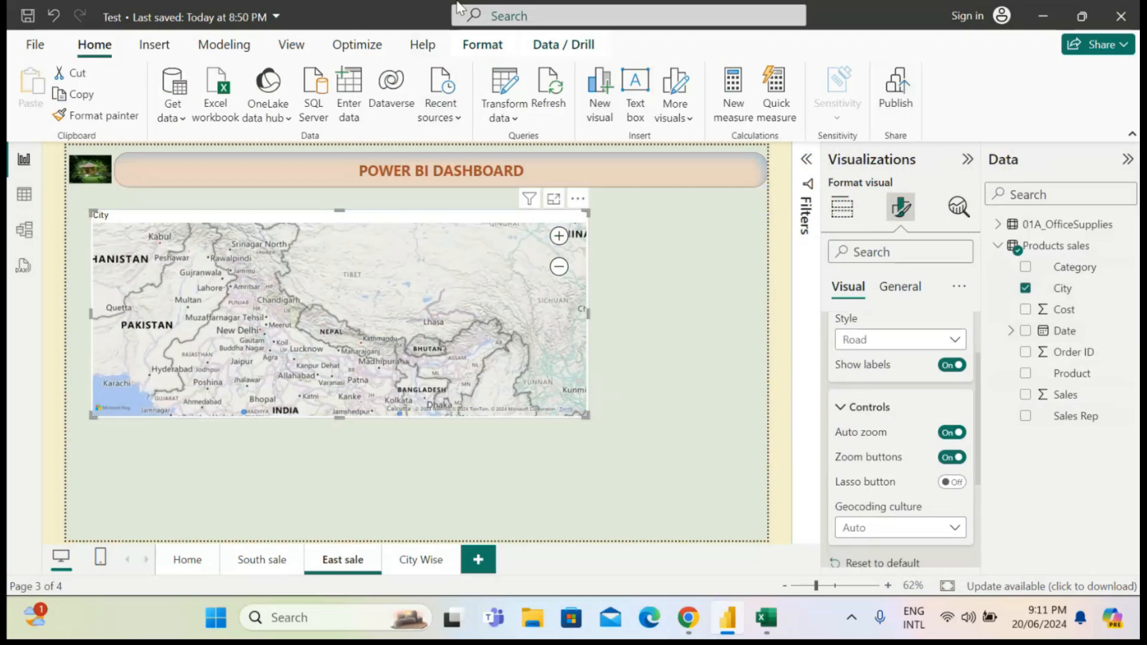
{"action": "left_click_drag", "start_coordinate": [349, 301], "coordinate": [368, 181]}
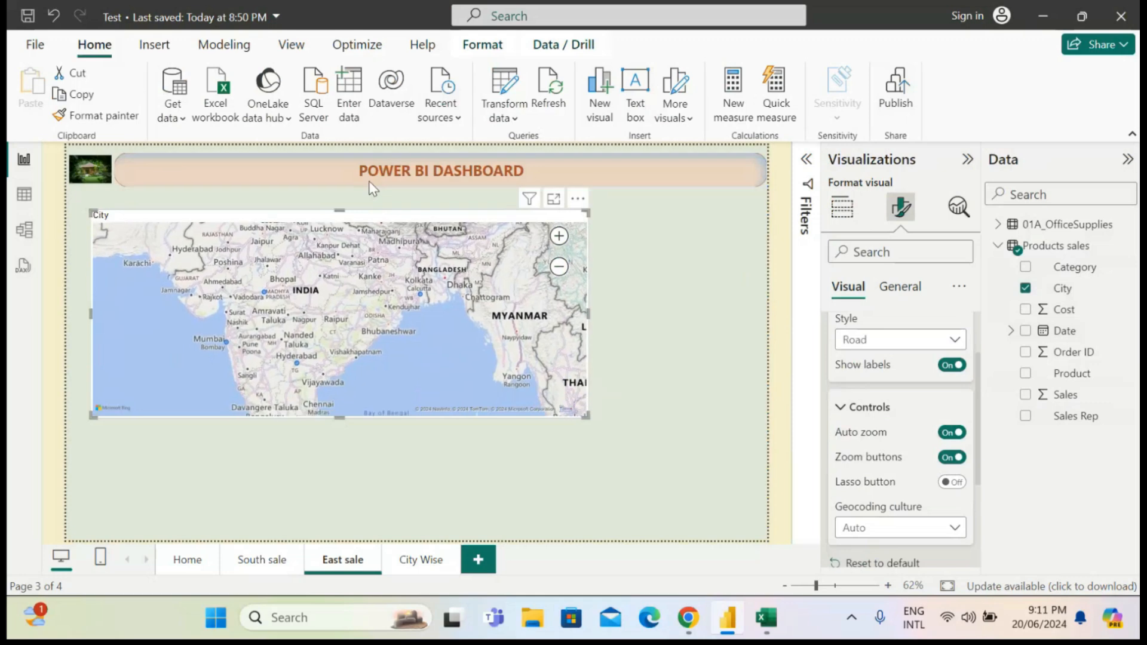
{"action": "left_click", "coordinate": [554, 201]}
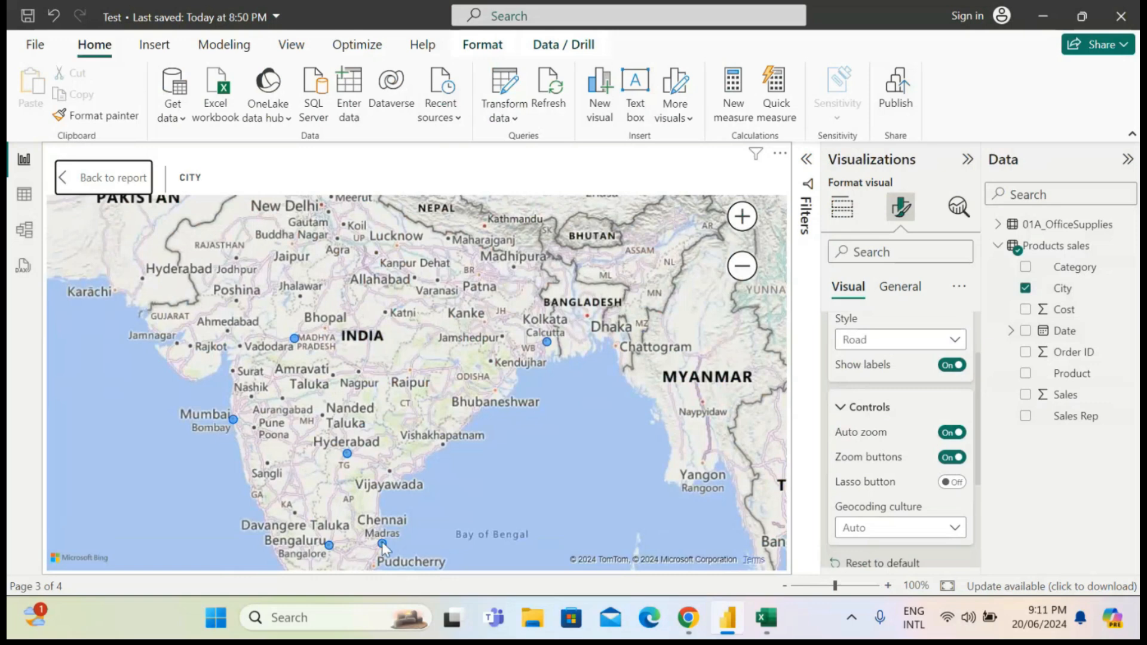
{"action": "mouse_move", "coordinate": [548, 347]}
Step: Turn the City map's zoom buttons off and back on, and turn on its lasso button
{"action": "left_click", "coordinate": [948, 464]}
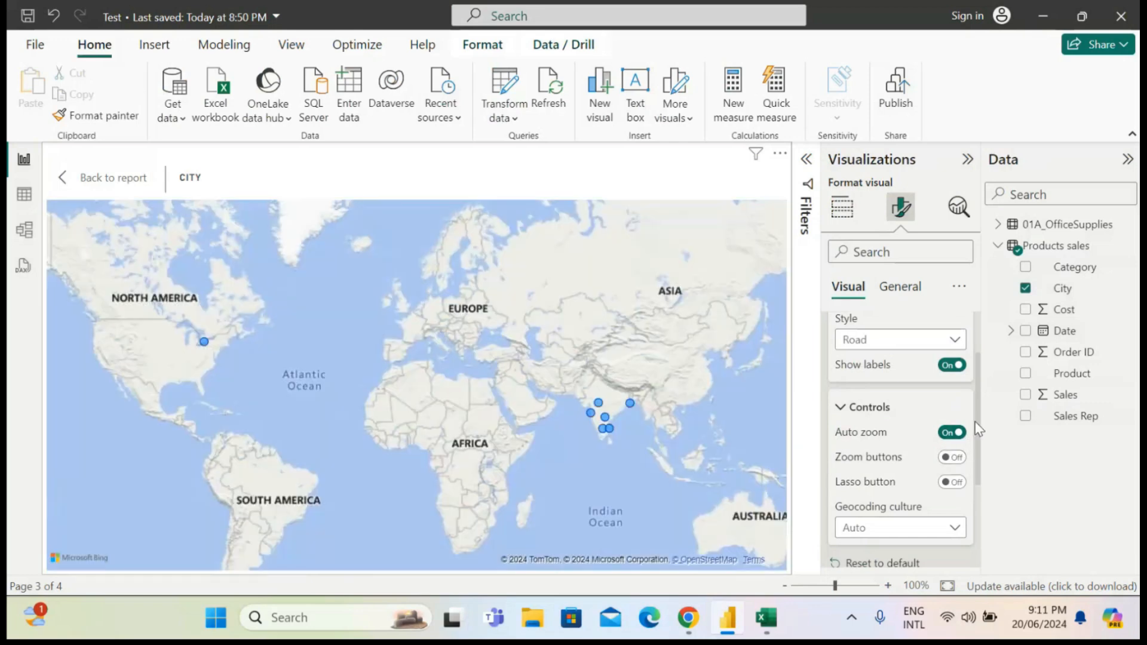
{"action": "left_click", "coordinate": [956, 458]}
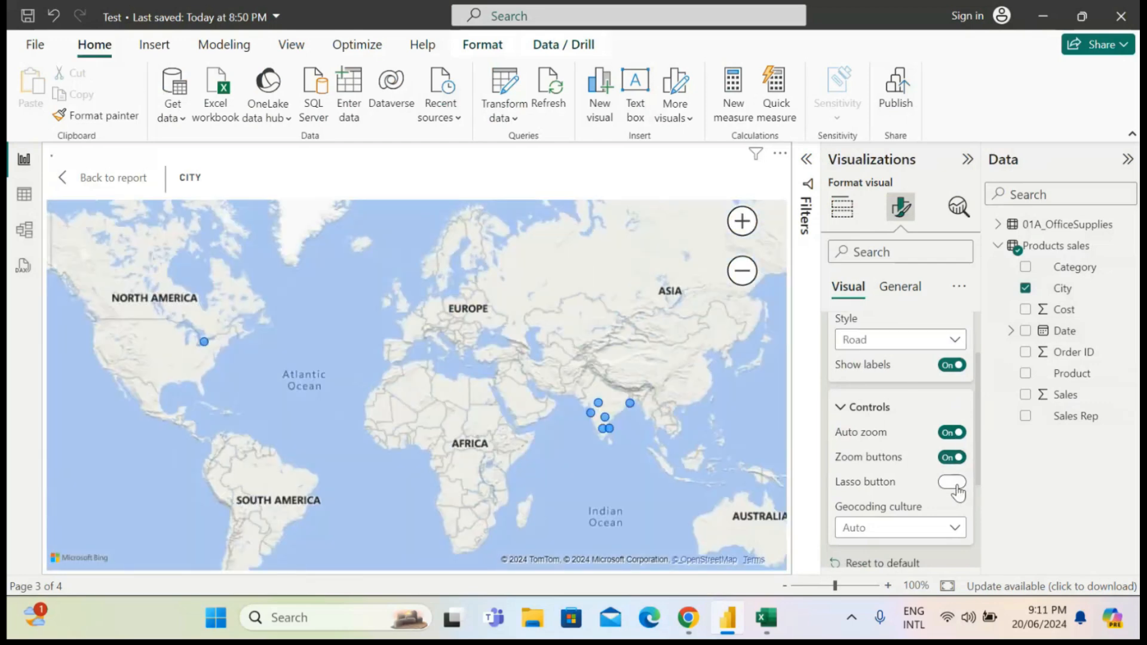
{"action": "left_click", "coordinate": [957, 484]}
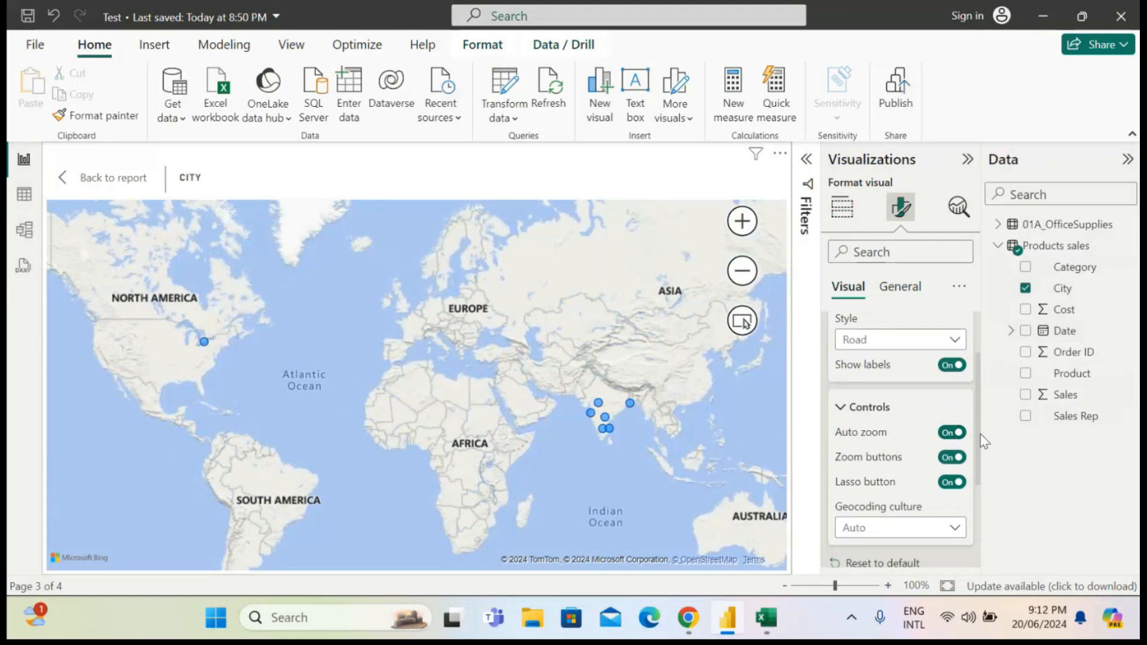
Step: Review the geocoding culture options in the City map's controls without choosing another one
{"action": "scroll", "coordinate": [978, 433], "scroll_direction": "down", "scroll_amount": 2}
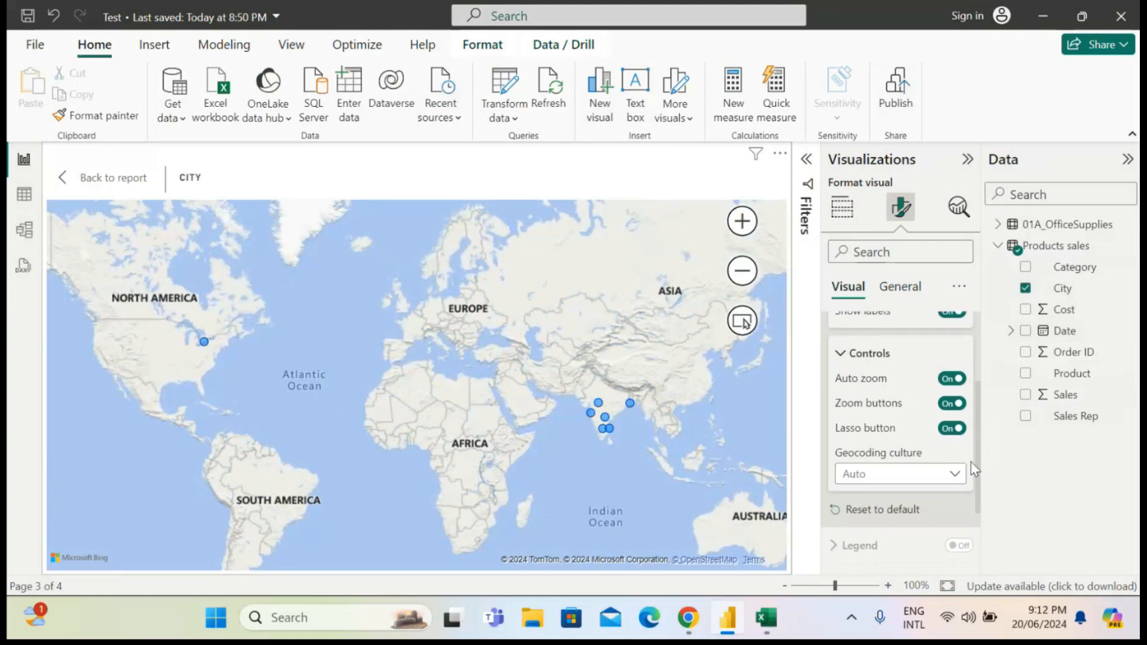
{"action": "left_click", "coordinate": [955, 473]}
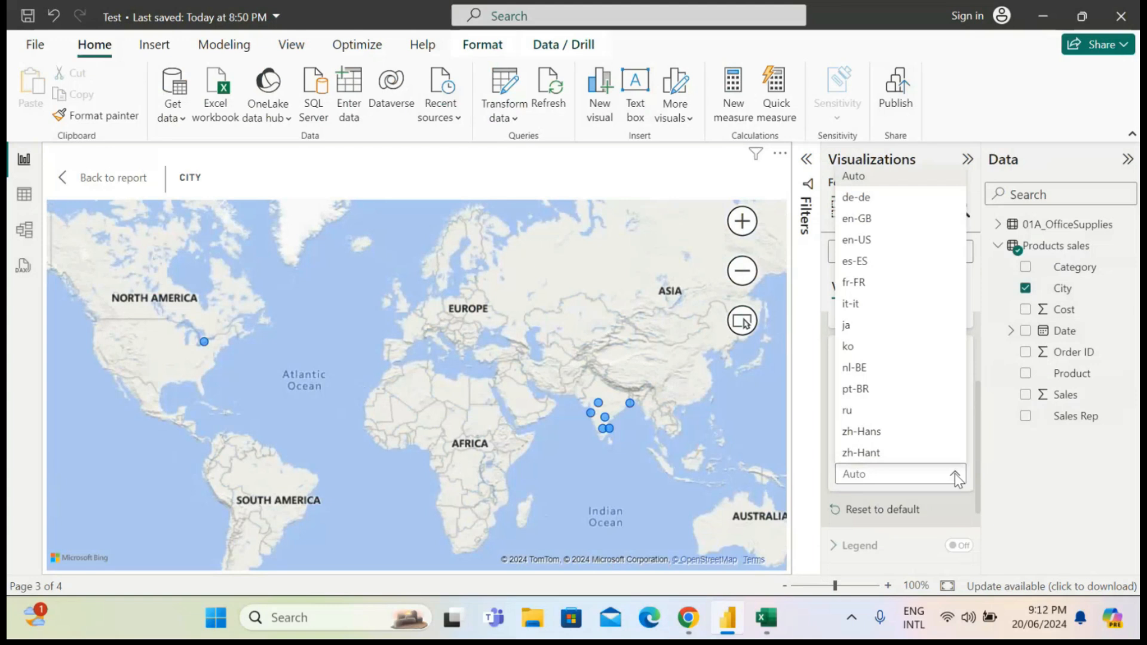
{"action": "left_click", "coordinate": [955, 474]}
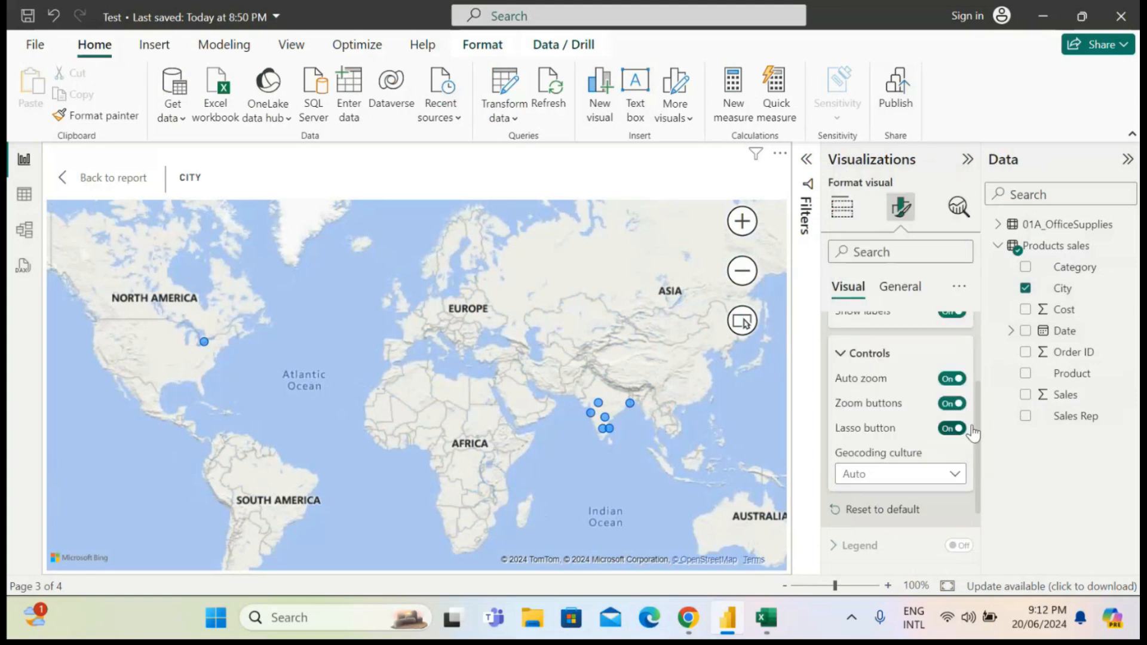
Step: Set the size of the City map's bubbles to 20
{"action": "scroll", "coordinate": [977, 431], "scroll_direction": "down", "scroll_amount": 4}
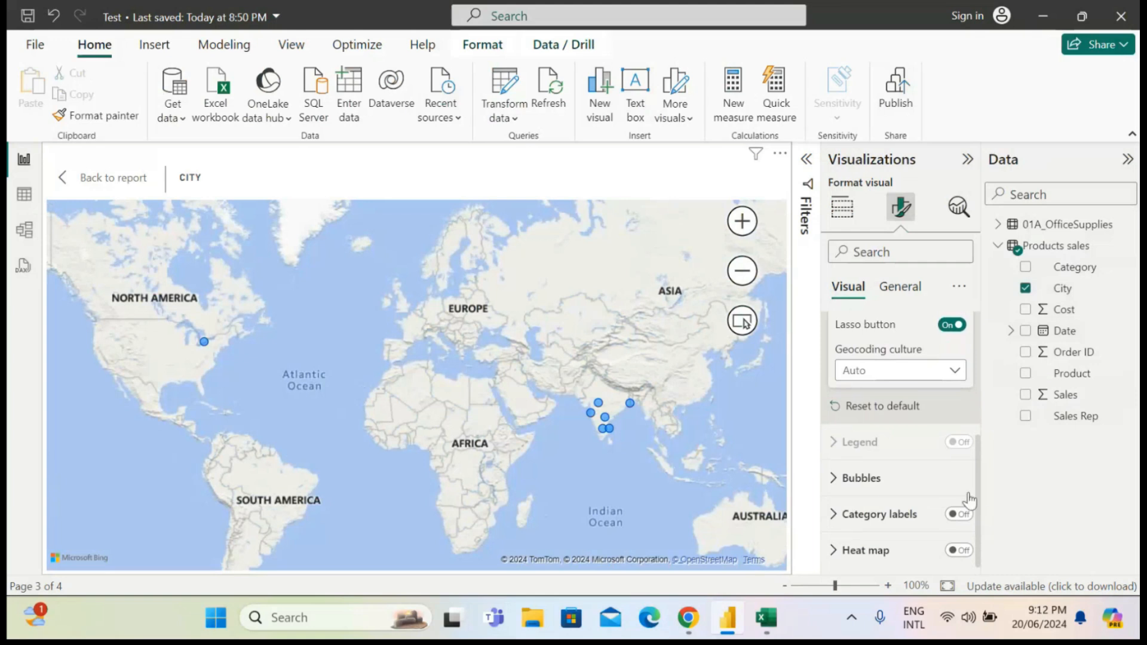
{"action": "left_click", "coordinate": [834, 479]}
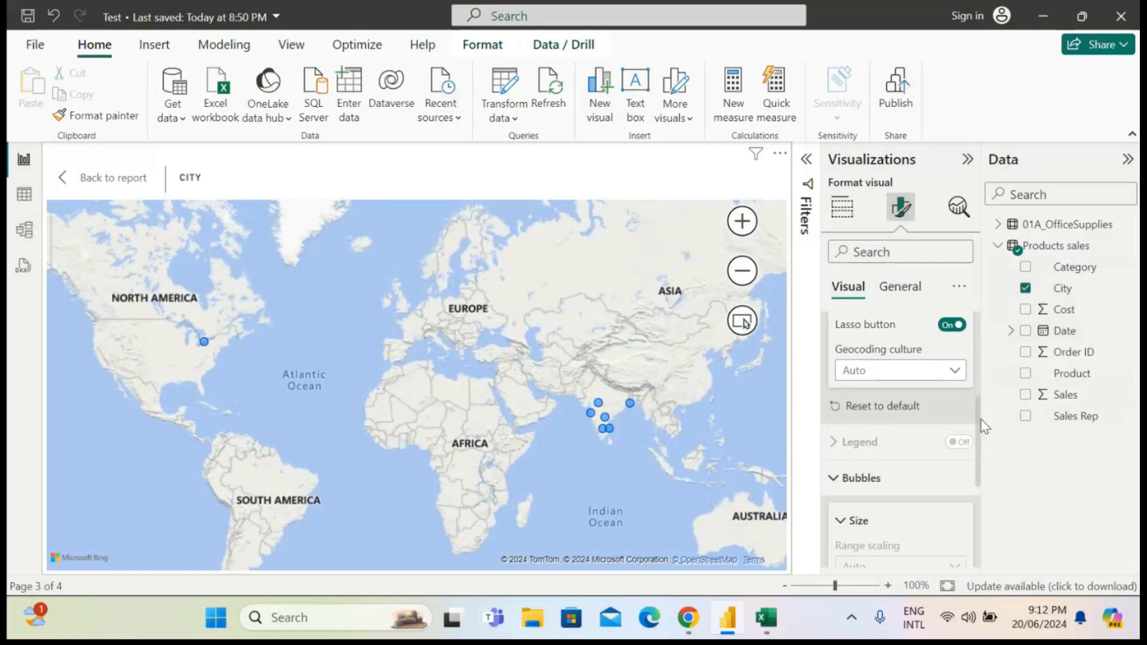
{"action": "left_click_drag", "start_coordinate": [979, 422], "coordinate": [977, 462]}
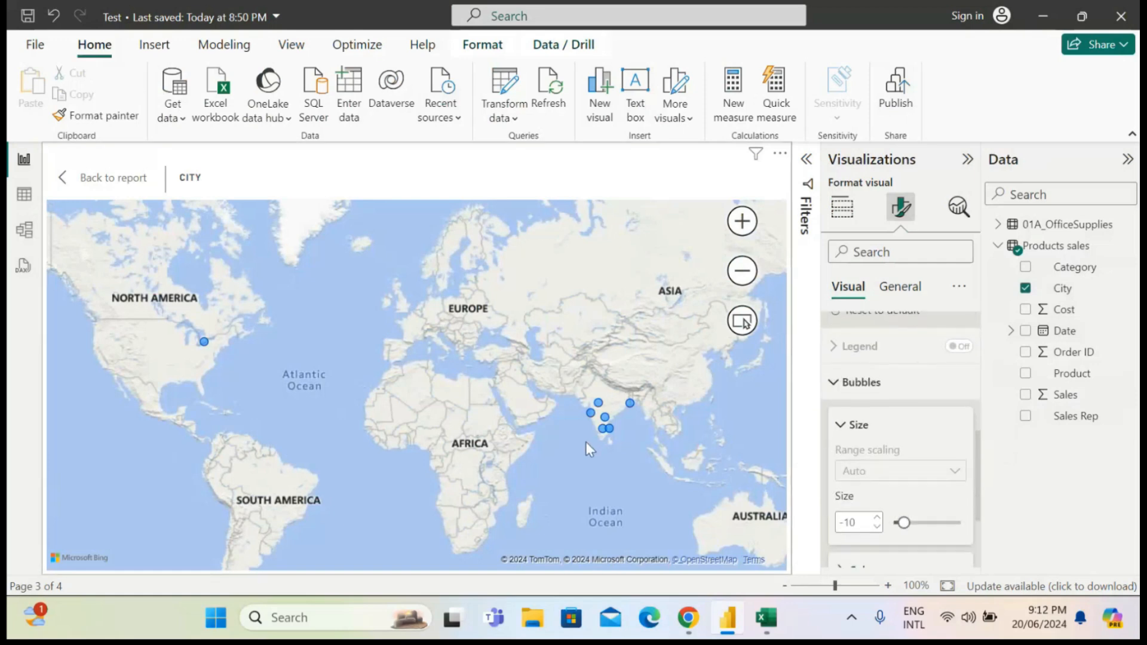
{"action": "left_click", "coordinate": [750, 232]}
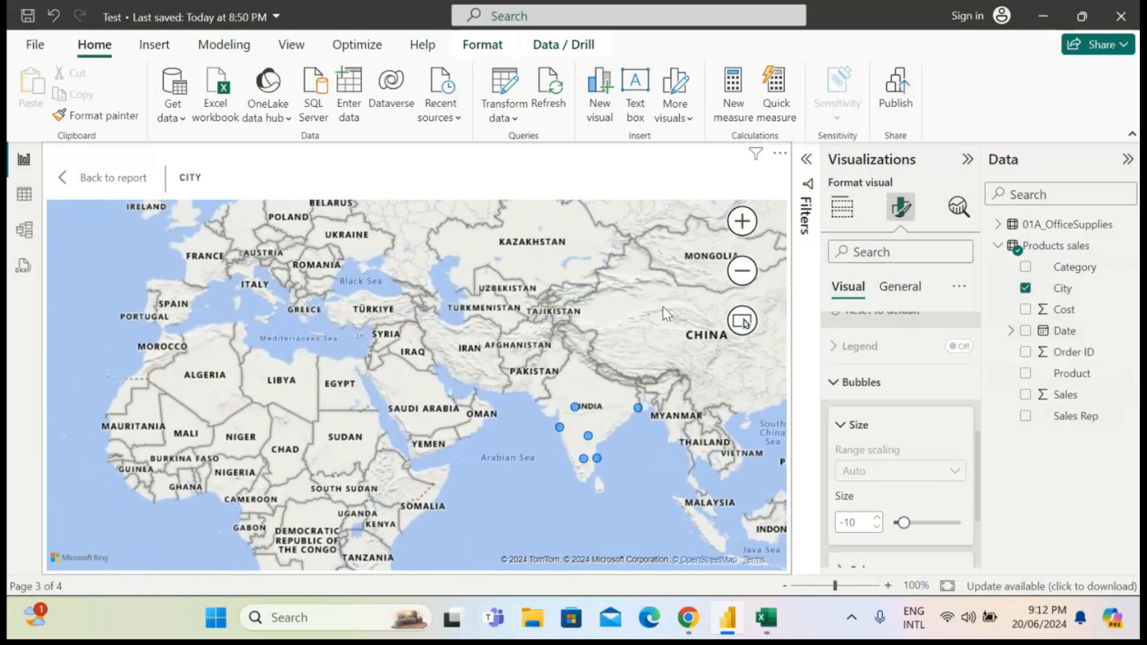
{"action": "left_click", "coordinate": [743, 226]}
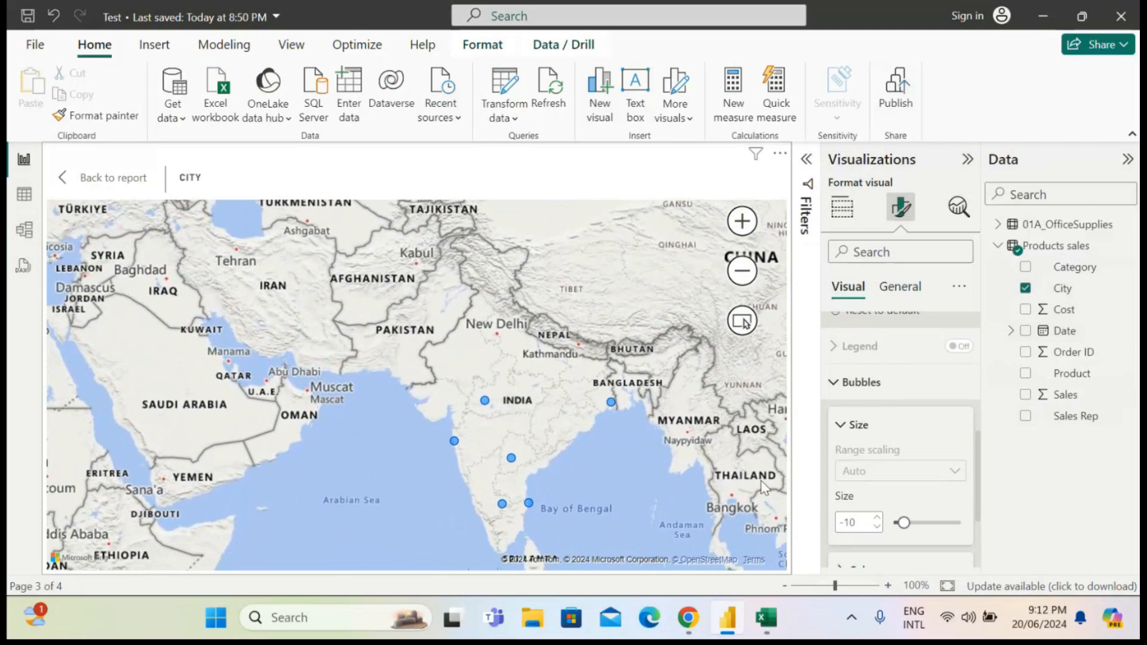
{"action": "left_click_drag", "start_coordinate": [899, 524], "coordinate": [920, 523]}
Step: Set the default colour of the City map's bubbles to orange
{"action": "left_click", "coordinate": [743, 223]}
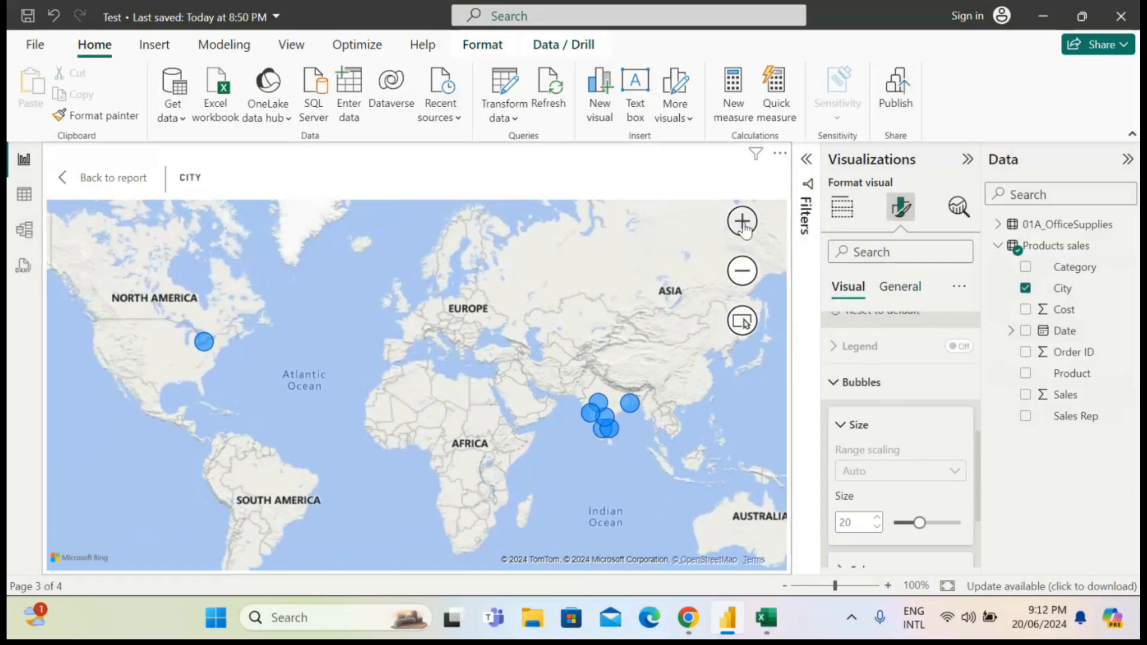
{"action": "left_click_drag", "start_coordinate": [694, 382], "coordinate": [10, 69]}
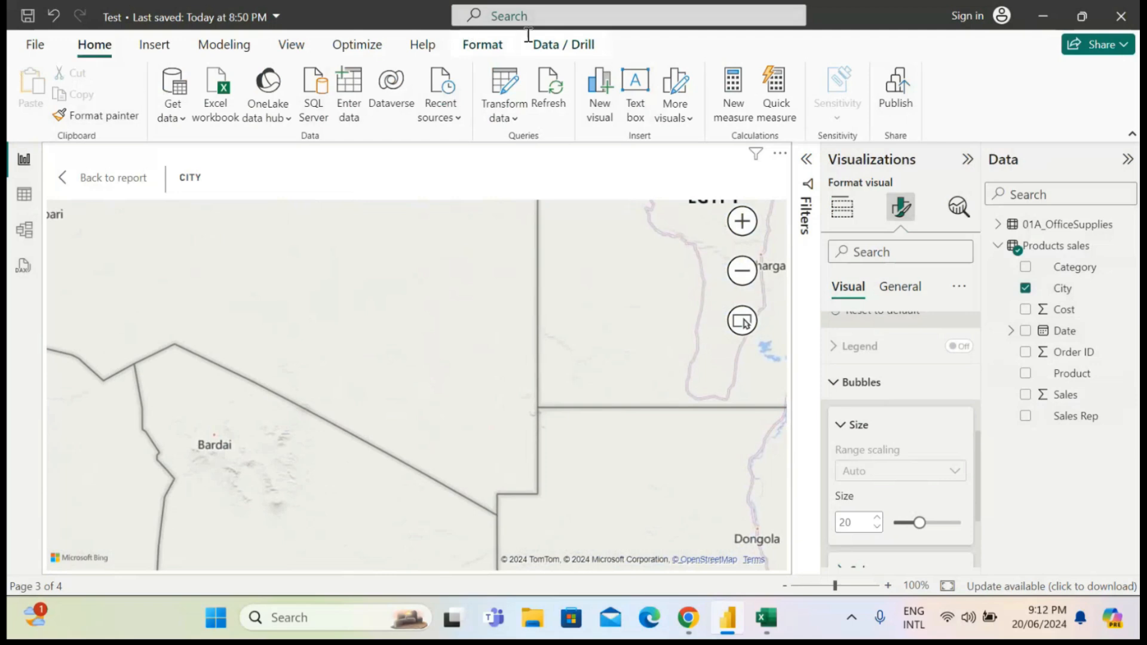
{"action": "left_click", "coordinate": [741, 271]}
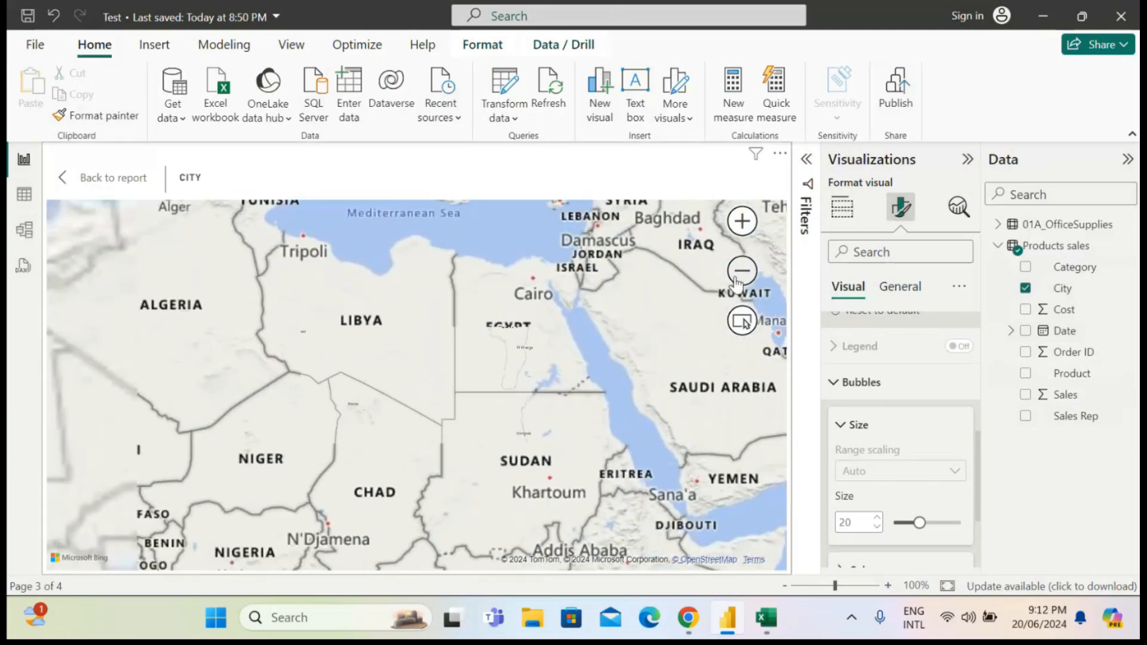
{"action": "left_click_drag", "start_coordinate": [602, 404], "coordinate": [286, 398]}
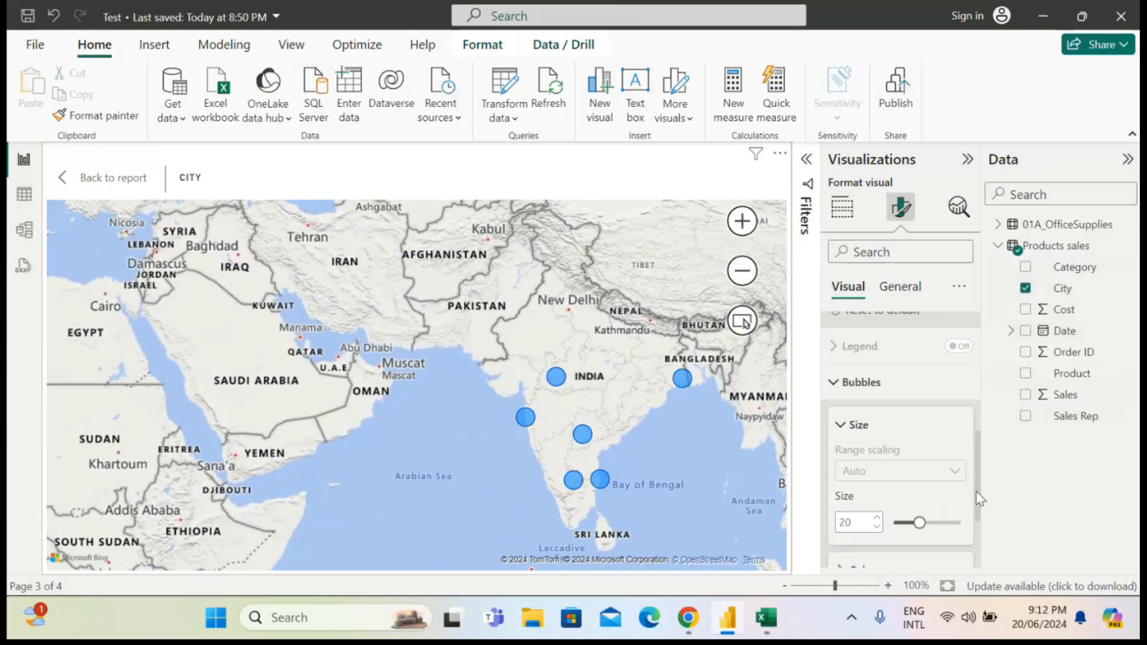
{"action": "left_click_drag", "start_coordinate": [977, 493], "coordinate": [977, 533]}
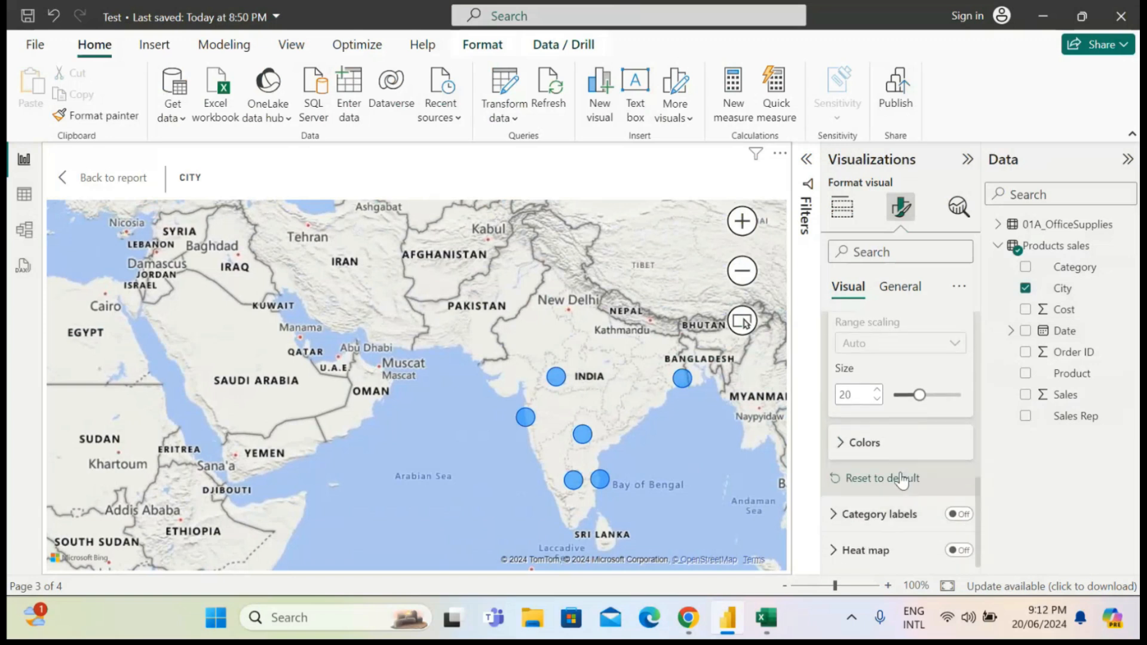
{"action": "left_click", "coordinate": [850, 455]}
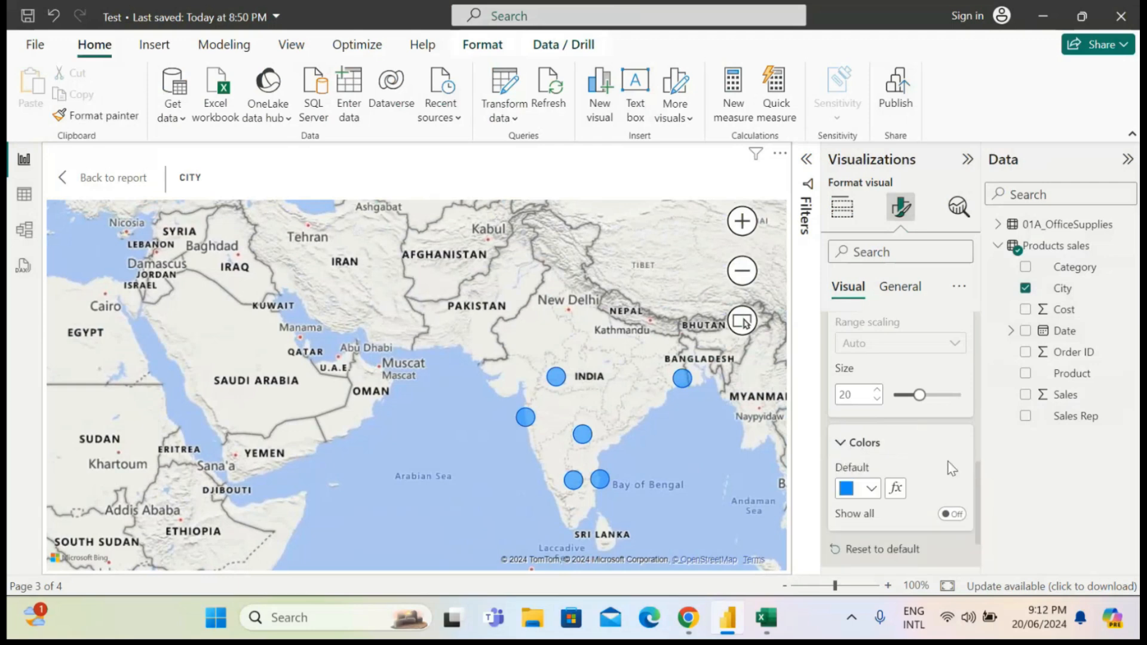
{"action": "left_click", "coordinate": [872, 490]}
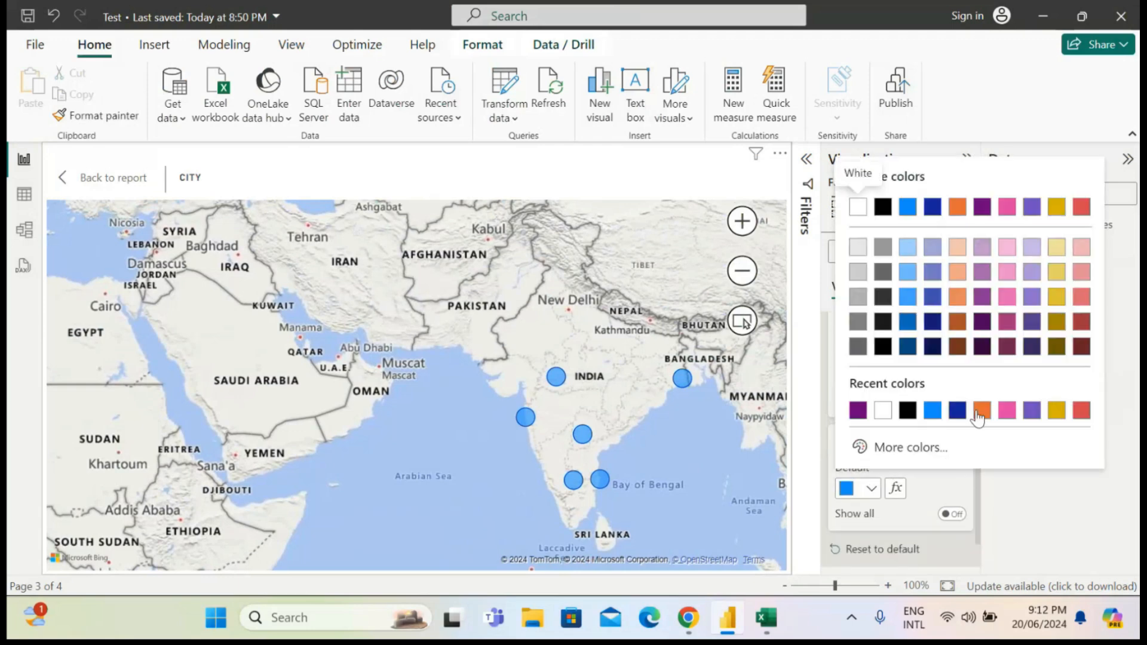
{"action": "left_click", "coordinate": [981, 409]}
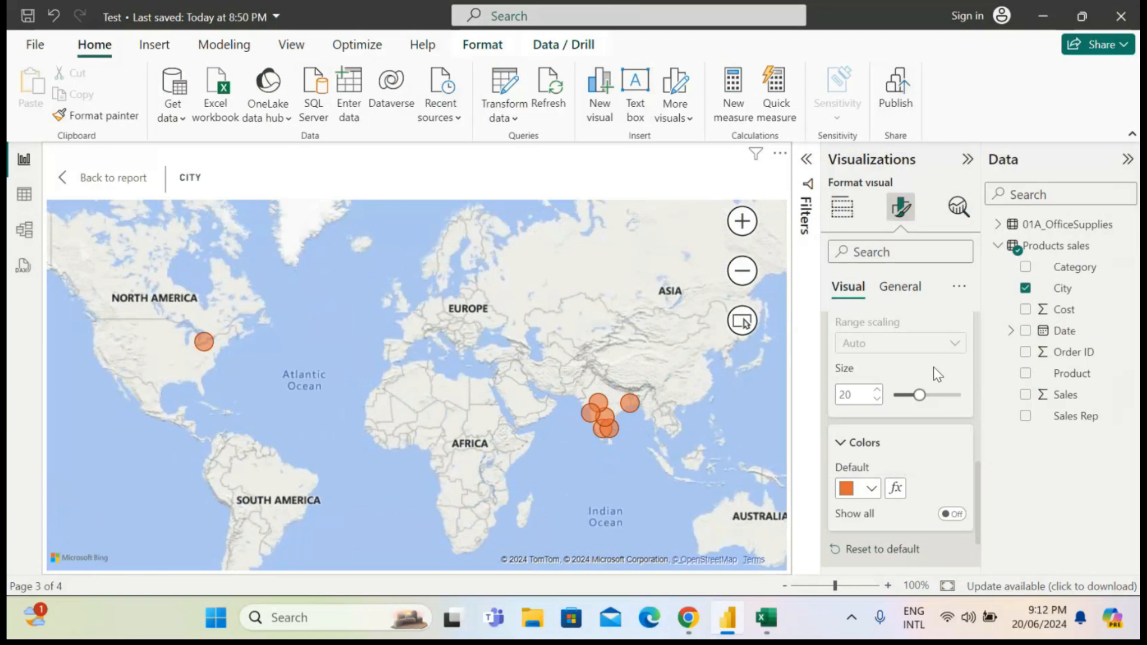
Step: Show the bubble colours for all cities, and make Bangalore's bubble dark blue and Chennai's pink
{"action": "left_click", "coordinate": [962, 518]}
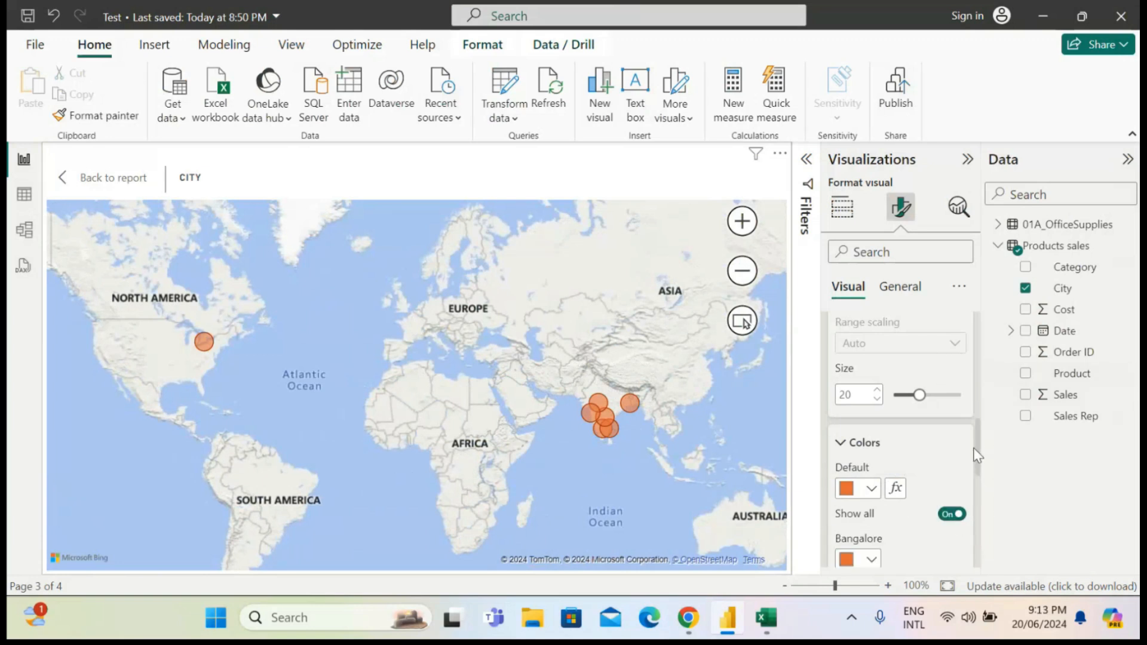
{"action": "left_click_drag", "start_coordinate": [976, 454], "coordinate": [985, 495]}
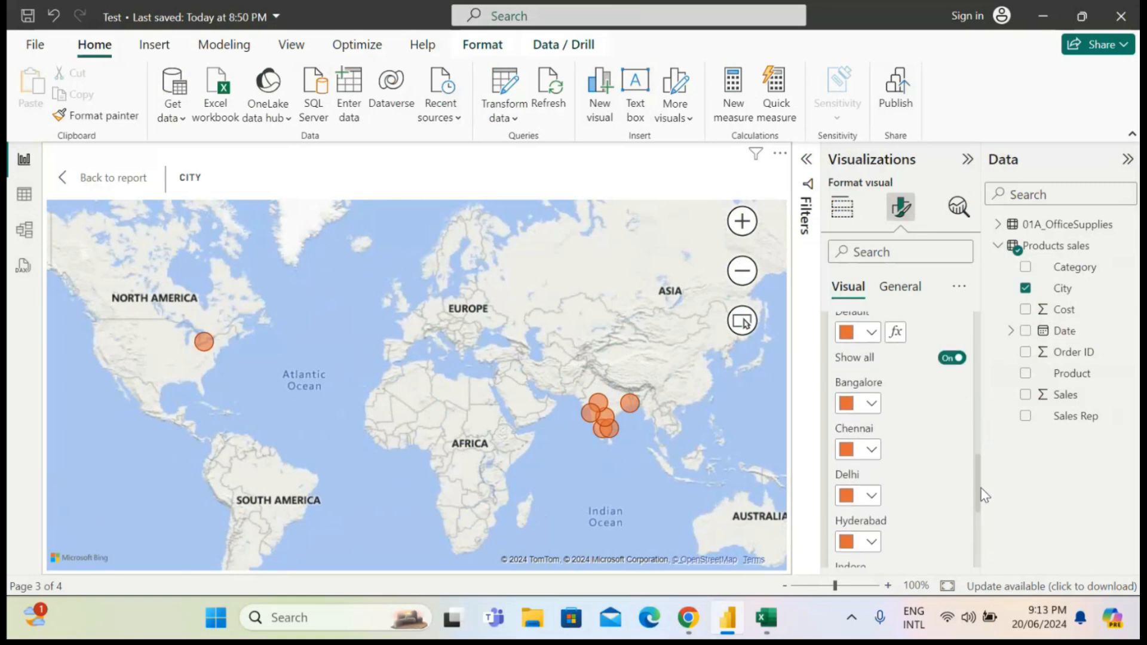
{"action": "left_click", "coordinate": [874, 410]}
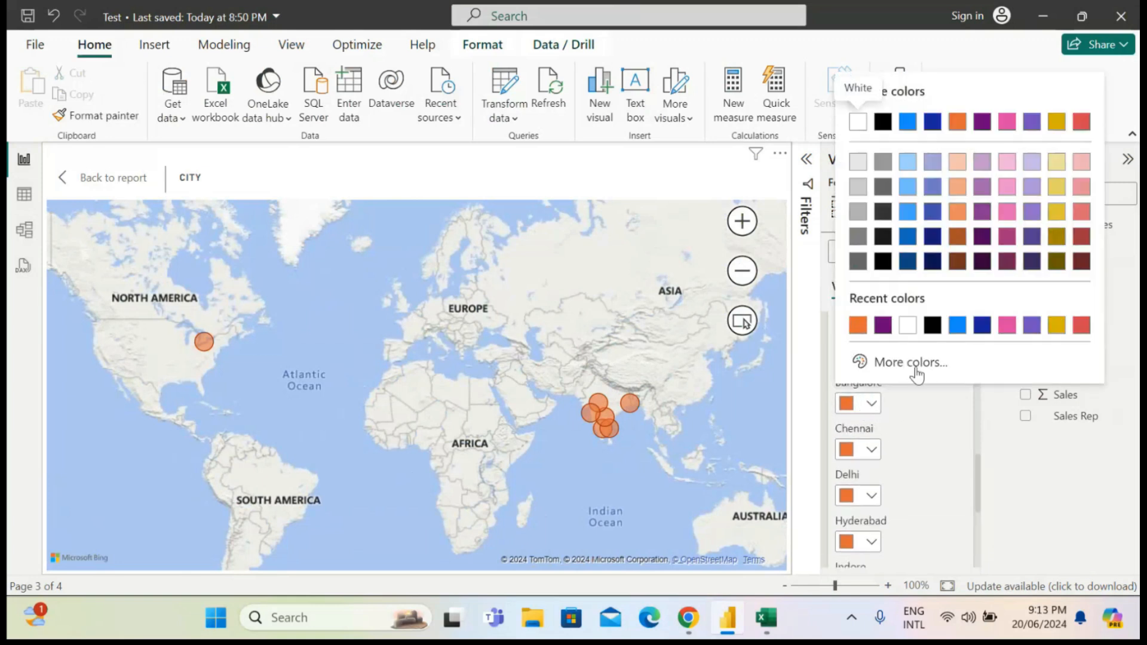
{"action": "left_click", "coordinate": [982, 327]}
{"action": "left_click", "coordinate": [873, 452]}
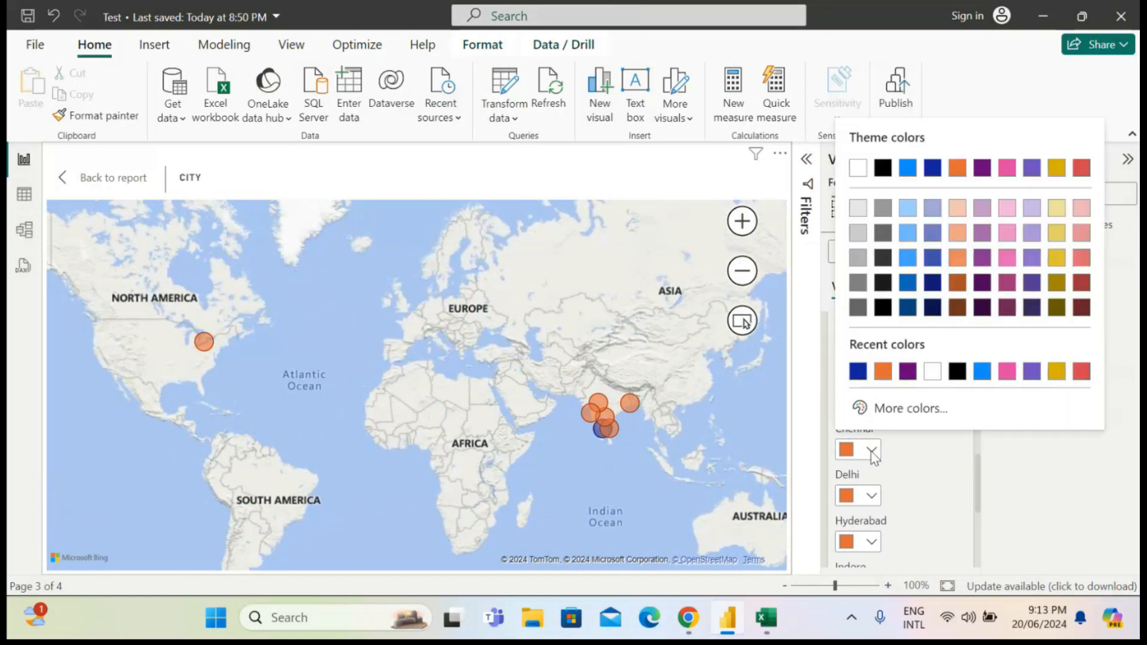
{"action": "left_click", "coordinate": [1007, 376]}
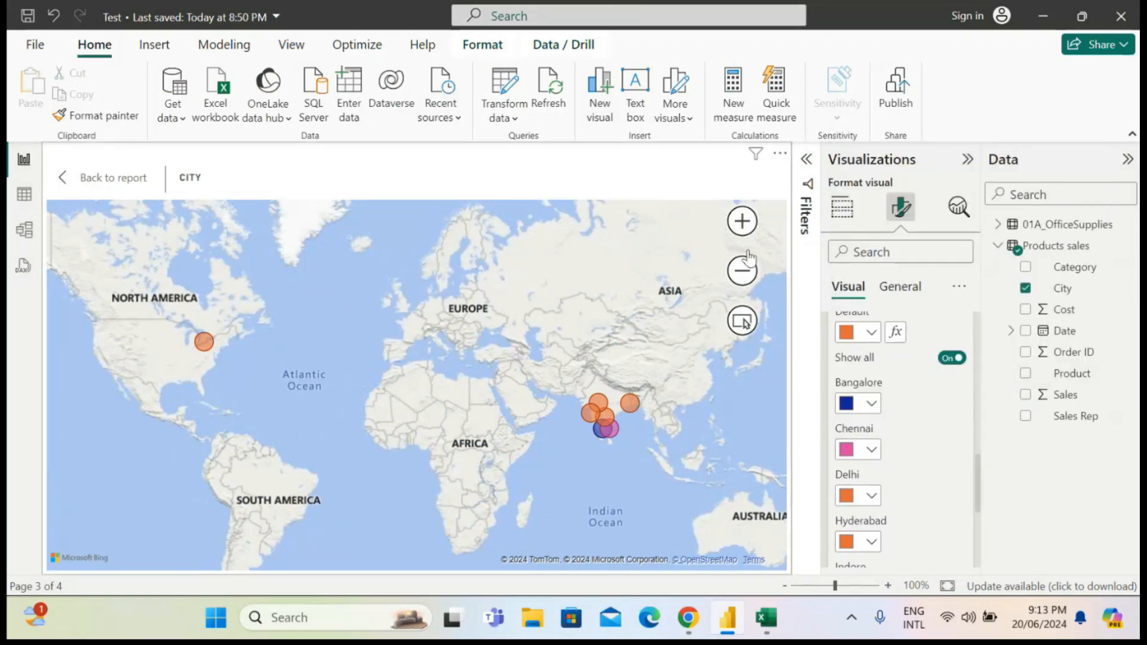
Step: Turn on category labels for the City map's bubbles
{"action": "left_click_drag", "start_coordinate": [644, 380], "coordinate": [544, 386]}
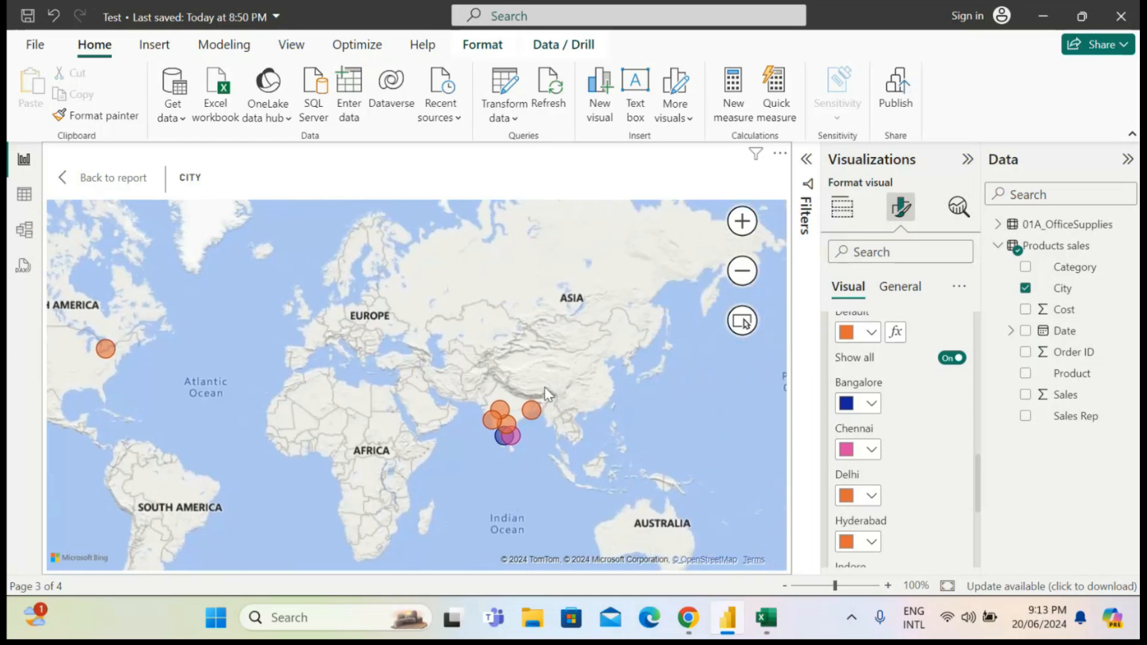
{"action": "left_click", "coordinate": [752, 219]}
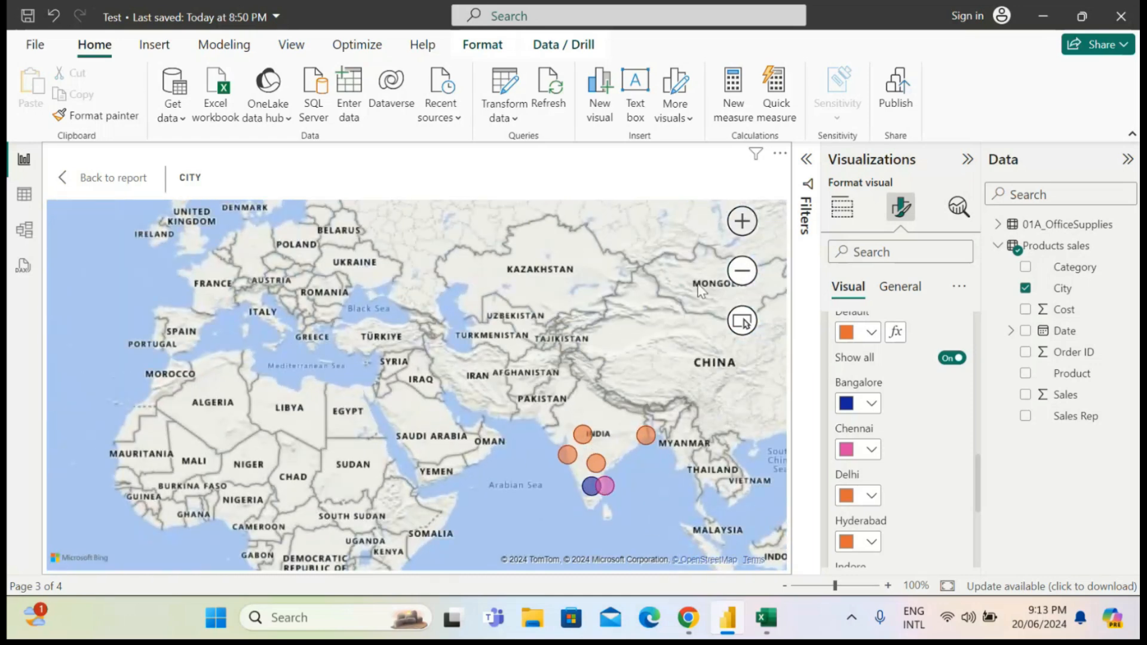
{"action": "left_click", "coordinate": [742, 221]}
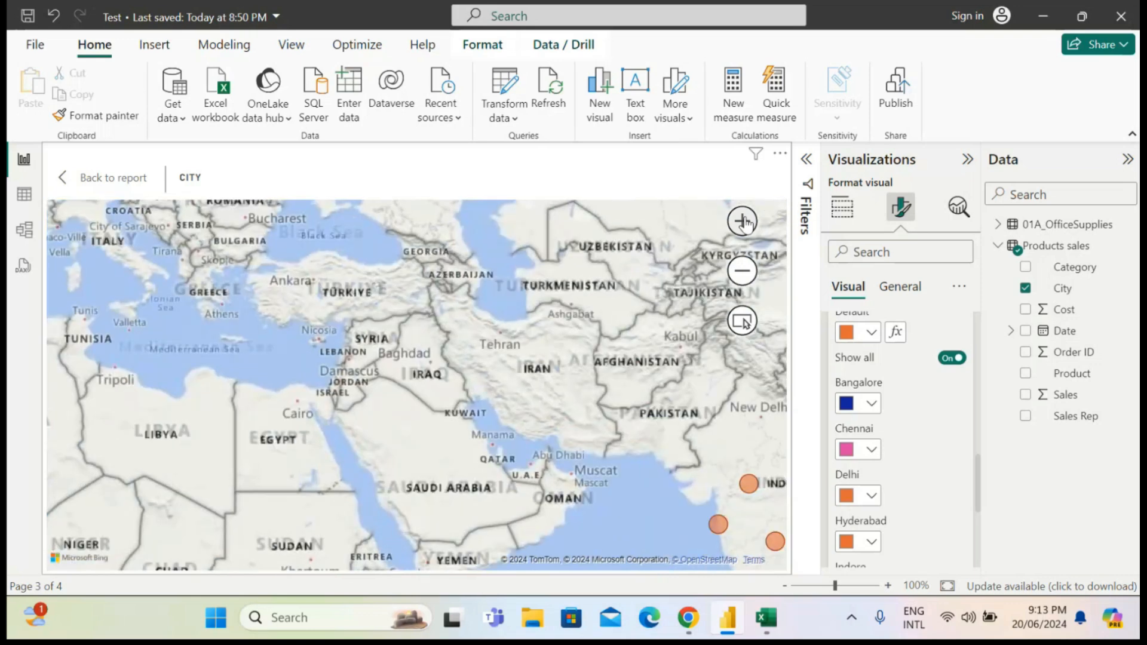
{"action": "left_click_drag", "start_coordinate": [723, 428], "coordinate": [423, 318]}
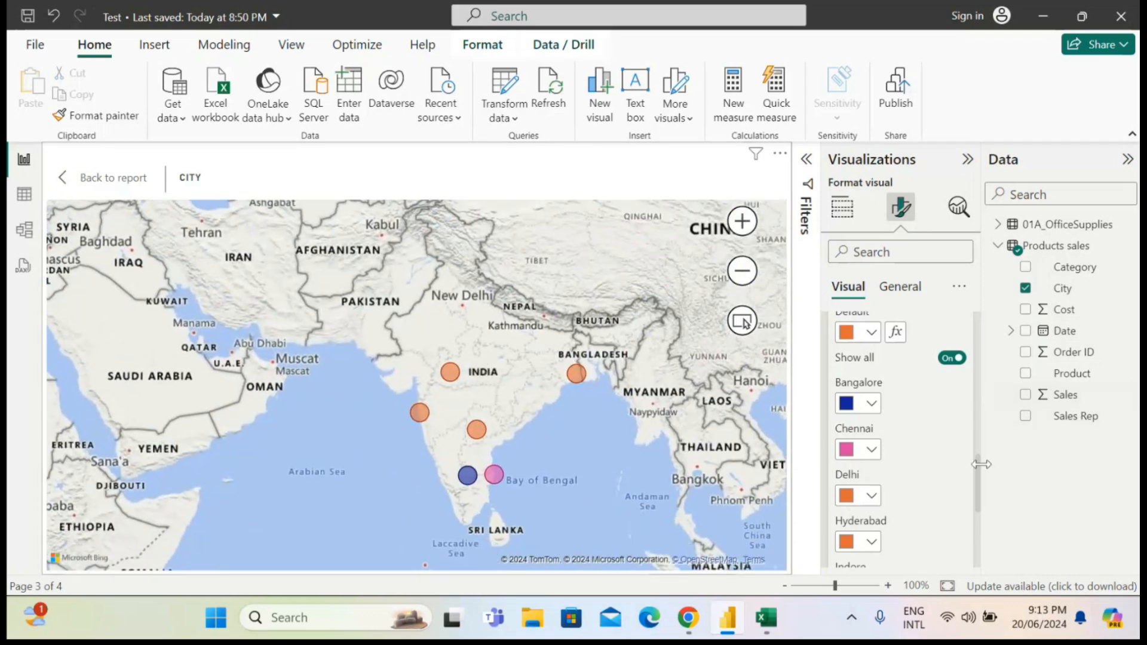
{"action": "left_click_drag", "start_coordinate": [976, 467], "coordinate": [977, 522]}
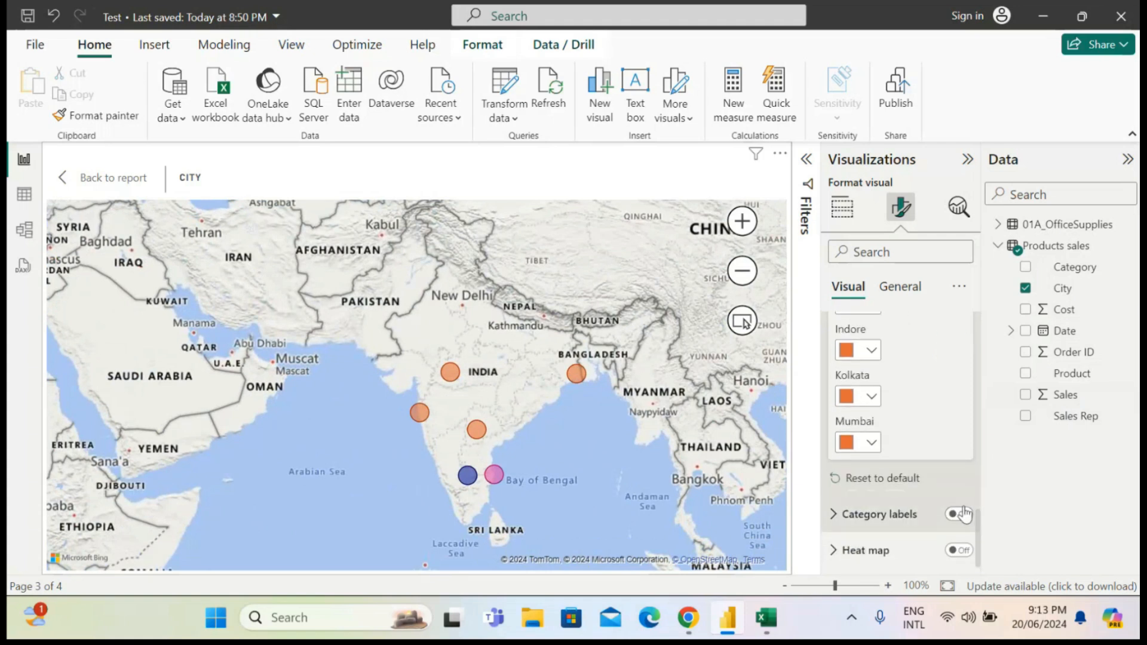
{"action": "left_click", "coordinate": [964, 514]}
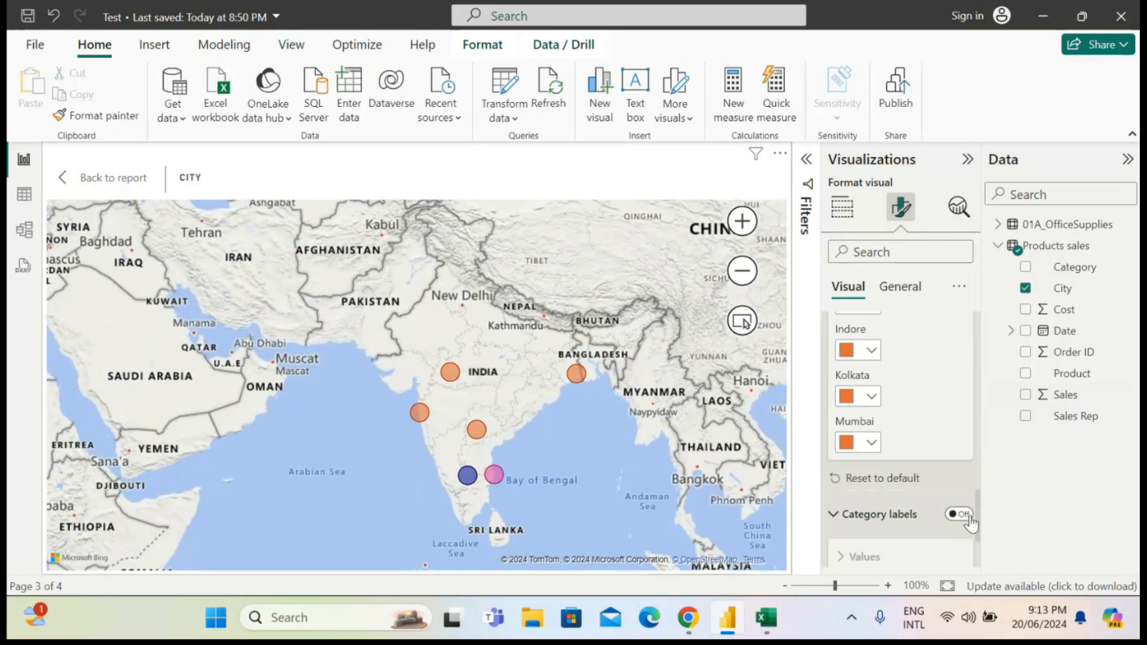
{"action": "left_click", "coordinate": [968, 520]}
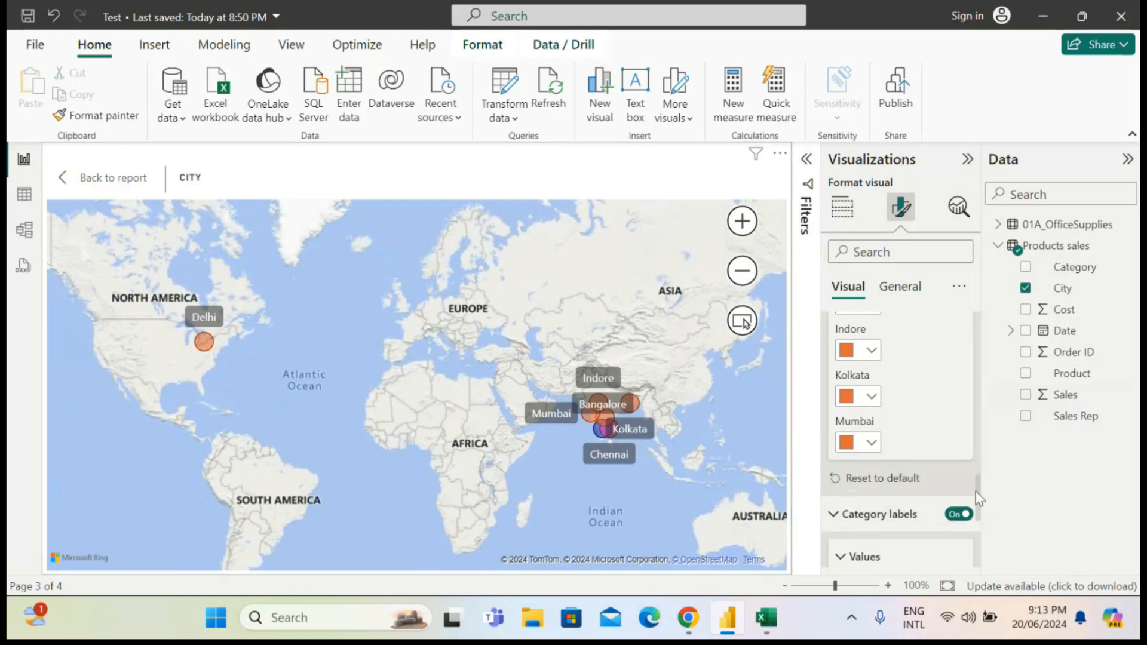
Step: Format the City map's category labels with orange text and a gold background at 37% transparency
{"action": "left_click_drag", "start_coordinate": [978, 496], "coordinate": [984, 543]}
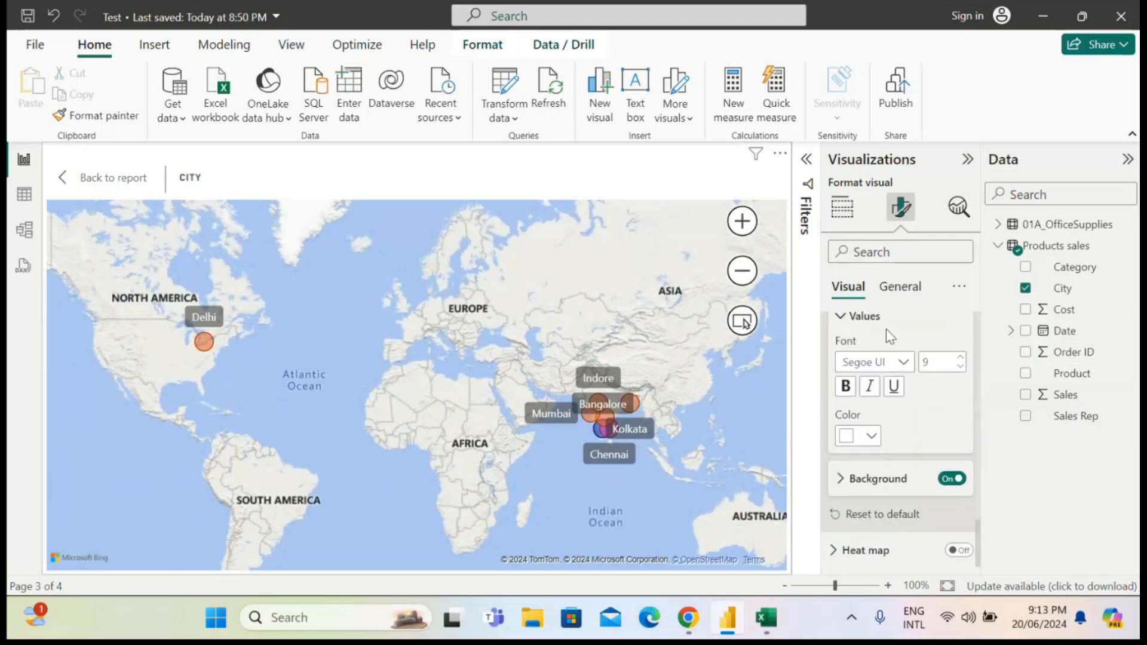
{"action": "left_click", "coordinate": [872, 437]}
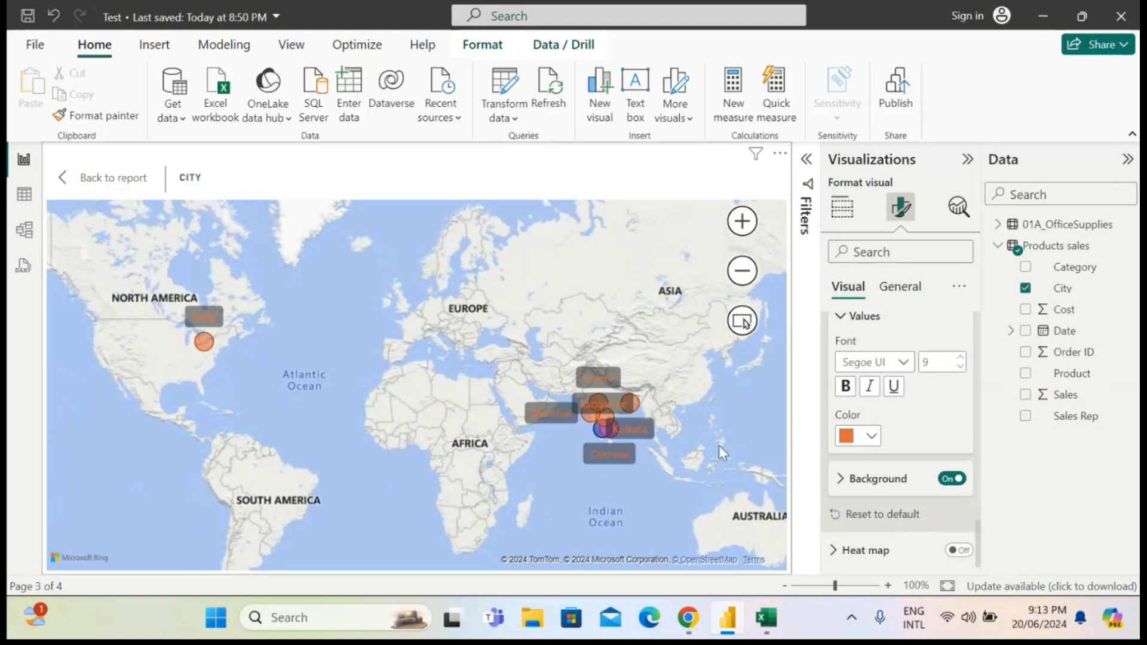
{"action": "left_click", "coordinate": [844, 481]}
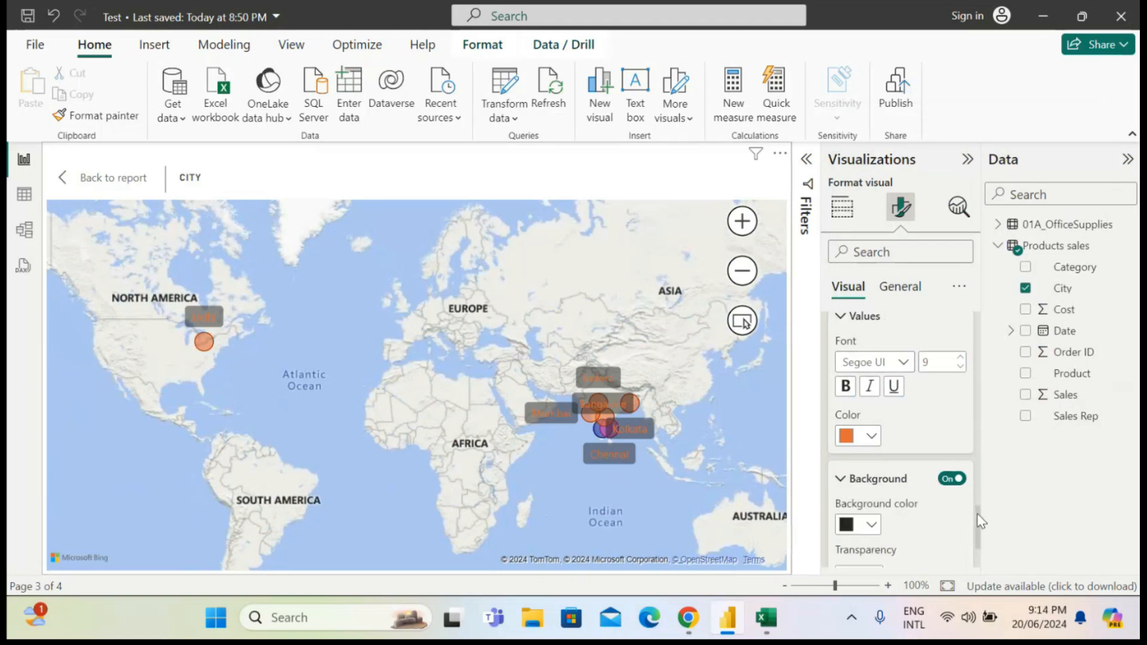
{"action": "scroll", "coordinate": [978, 514], "scroll_direction": "down", "scroll_amount": 2}
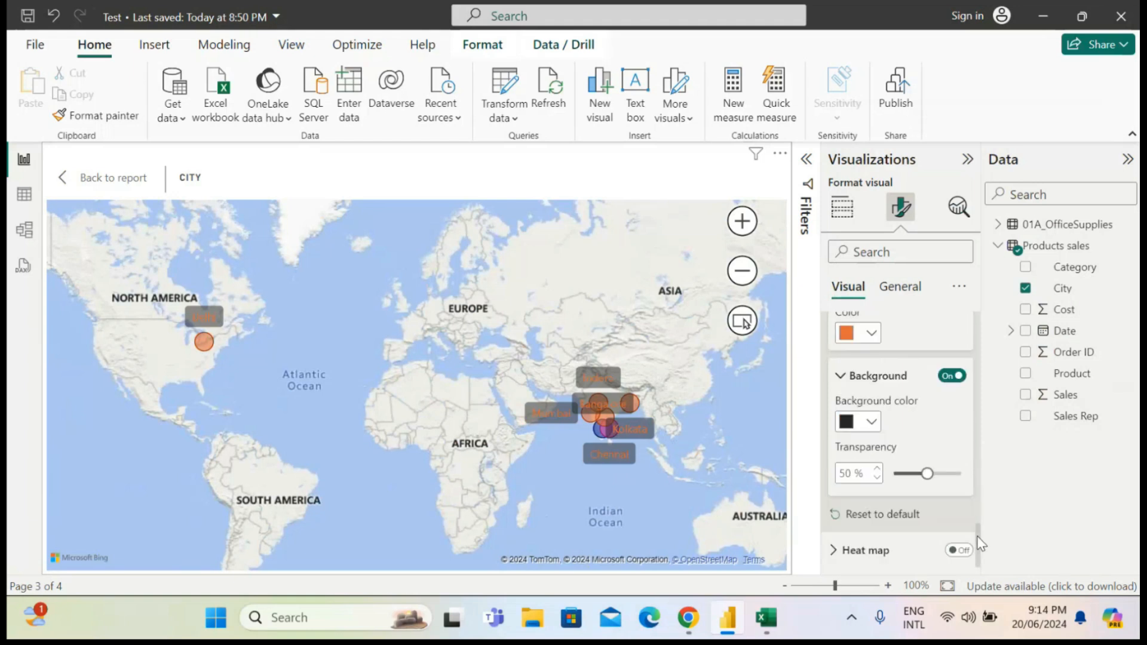
{"action": "left_click", "coordinate": [872, 423]}
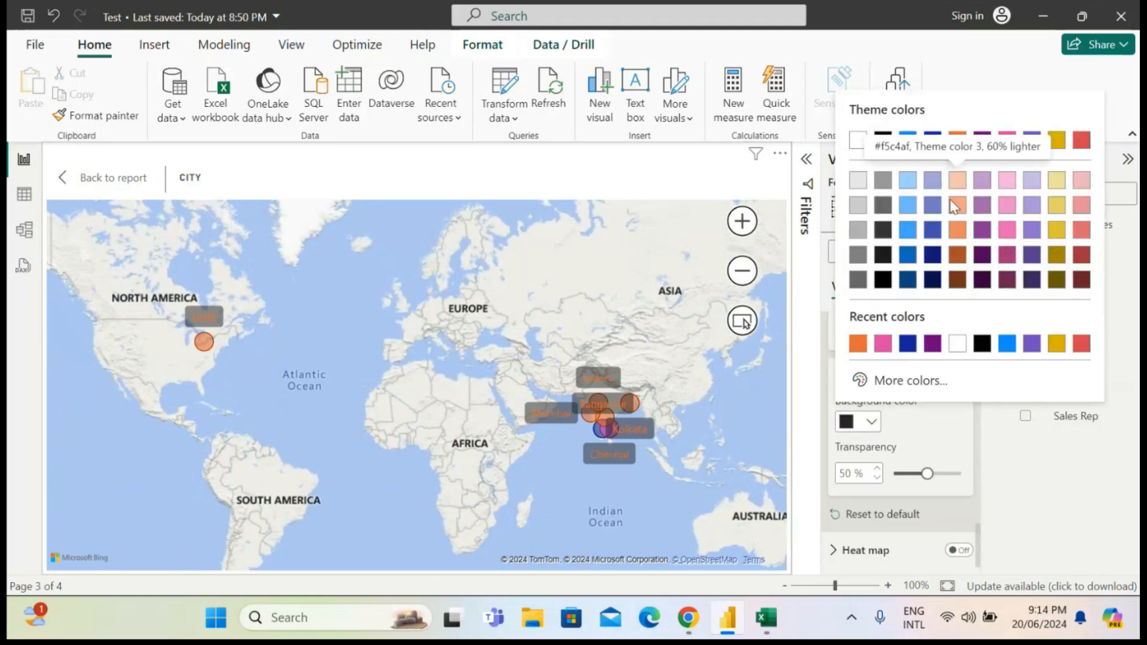
{"action": "left_click", "coordinate": [1057, 344]}
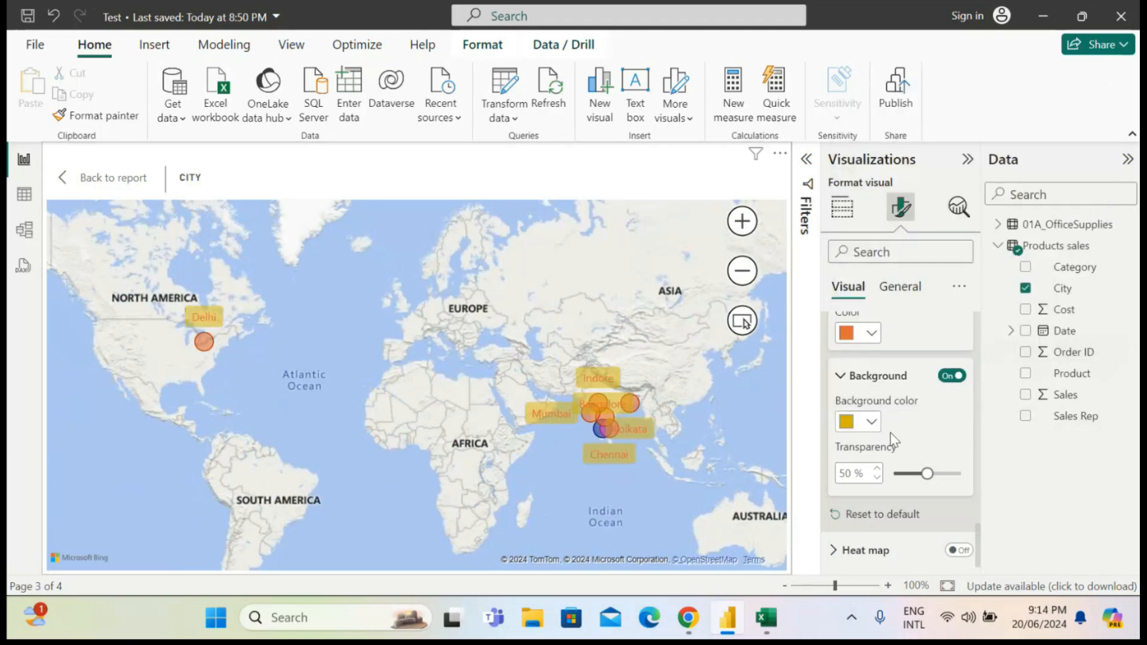
{"action": "left_click", "coordinate": [928, 474]}
{"action": "mouse_move", "coordinate": [927, 473]}
{"action": "left_mouse_down"}
{"action": "mouse_move", "coordinate": [947, 474]}
{"action": "mouse_move", "coordinate": [918, 472]}
{"action": "left_mouse_up"}
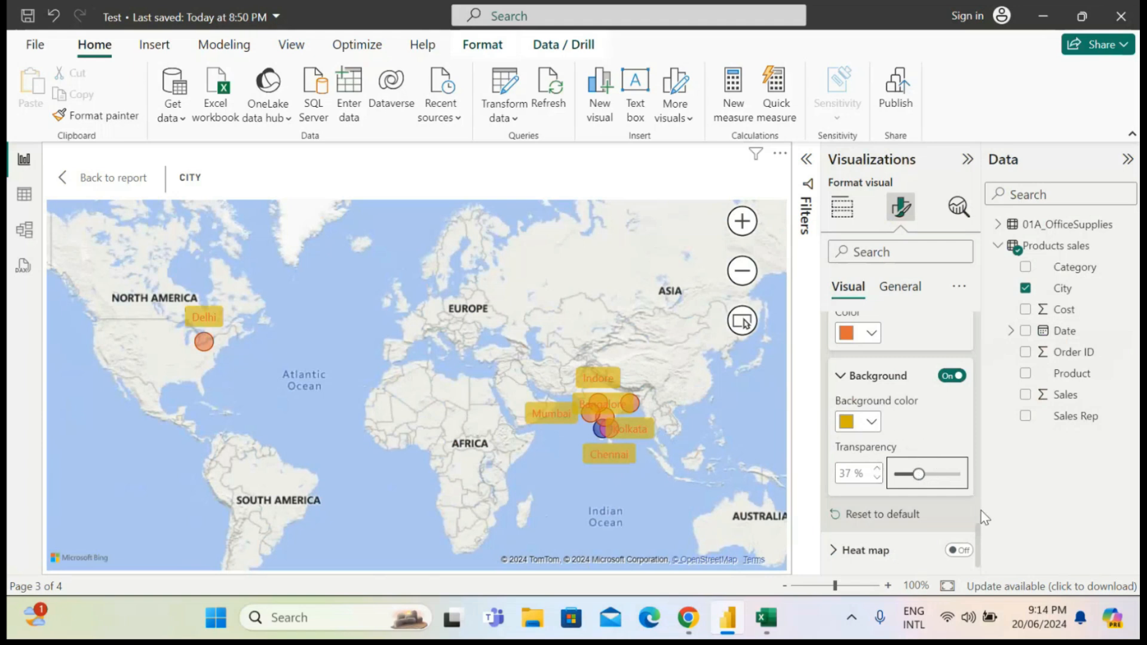
Step: Review the City map's general formatting options and return to its field and visual type options
{"action": "left_click_drag", "start_coordinate": [979, 540], "coordinate": [992, 296]}
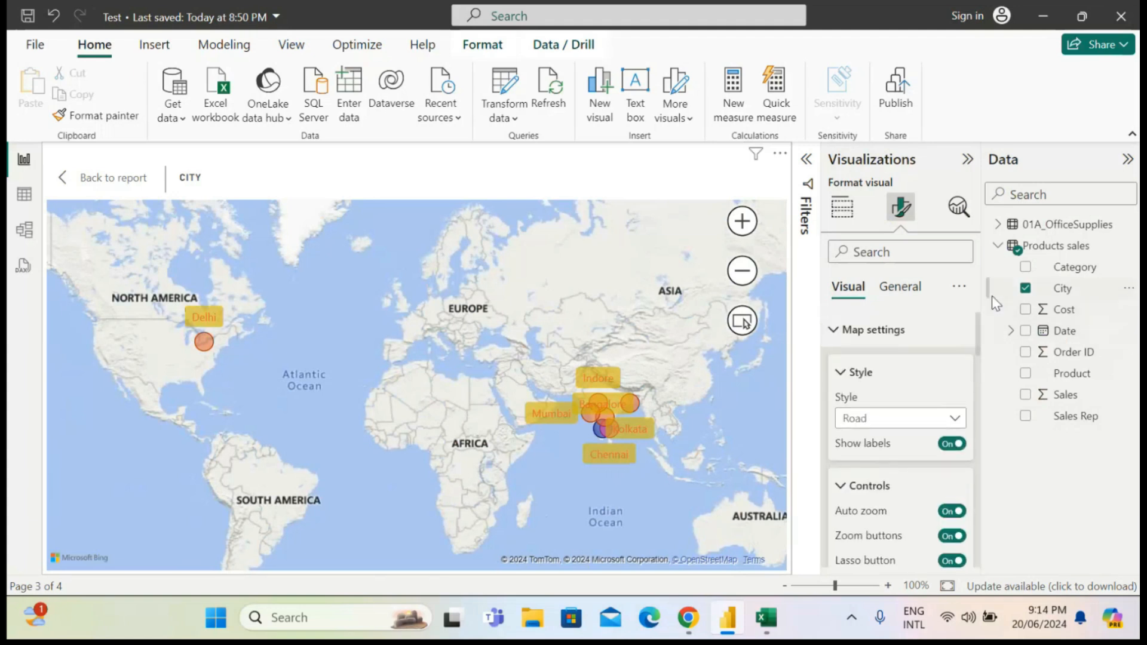
{"action": "left_click", "coordinate": [837, 330]}
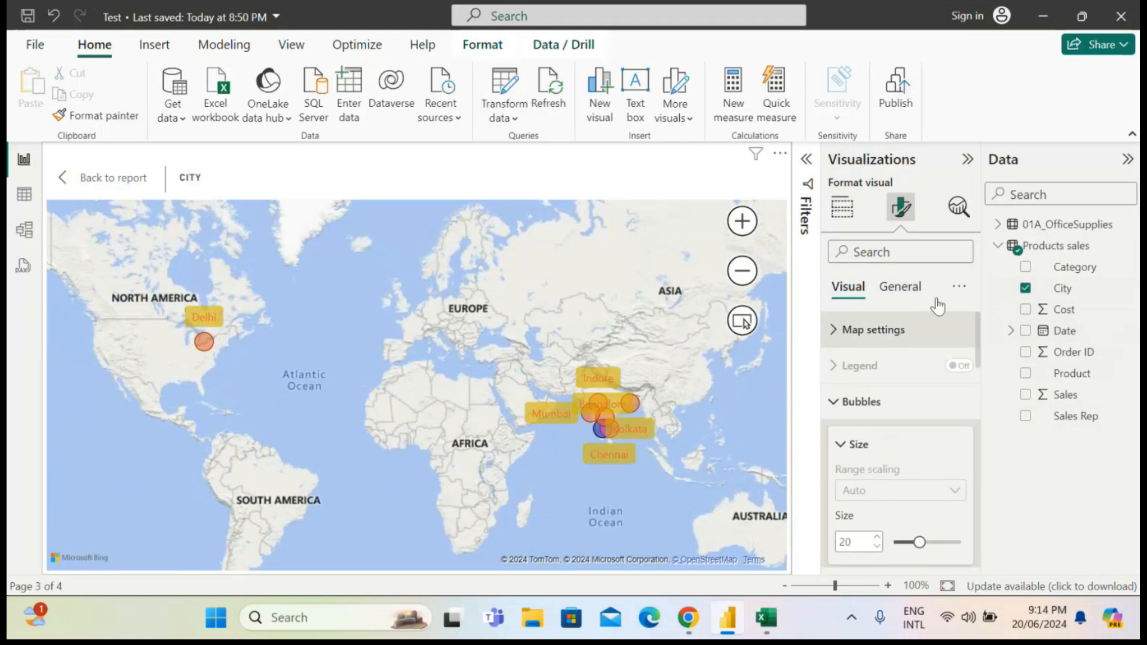
{"action": "left_click", "coordinate": [888, 290]}
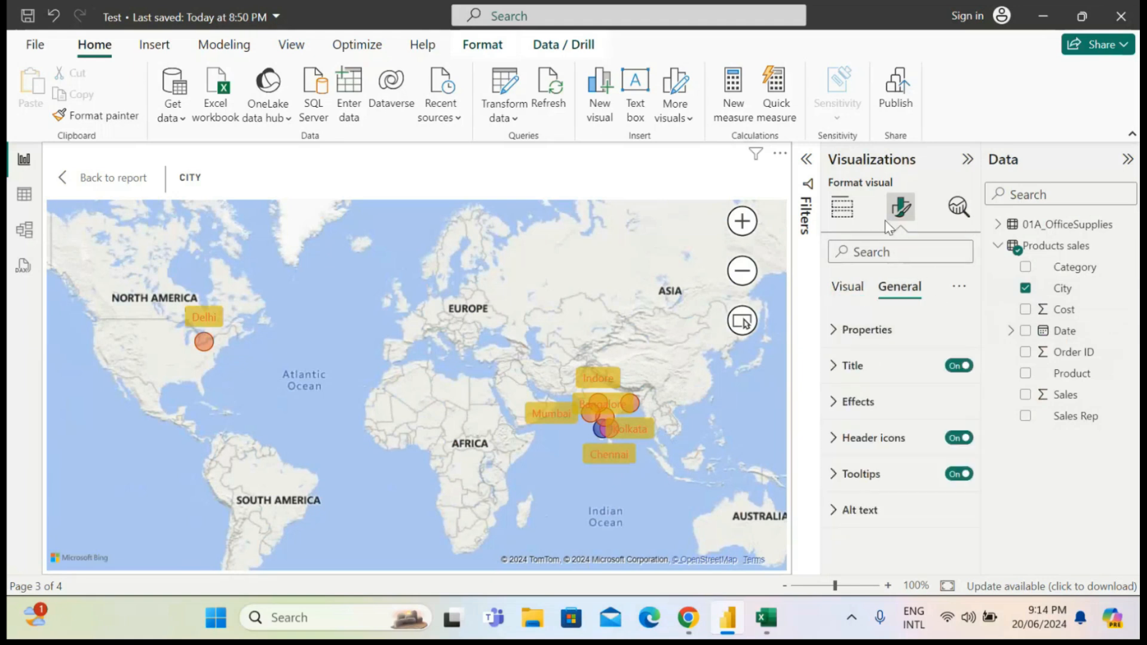
{"action": "left_click", "coordinate": [842, 208]}
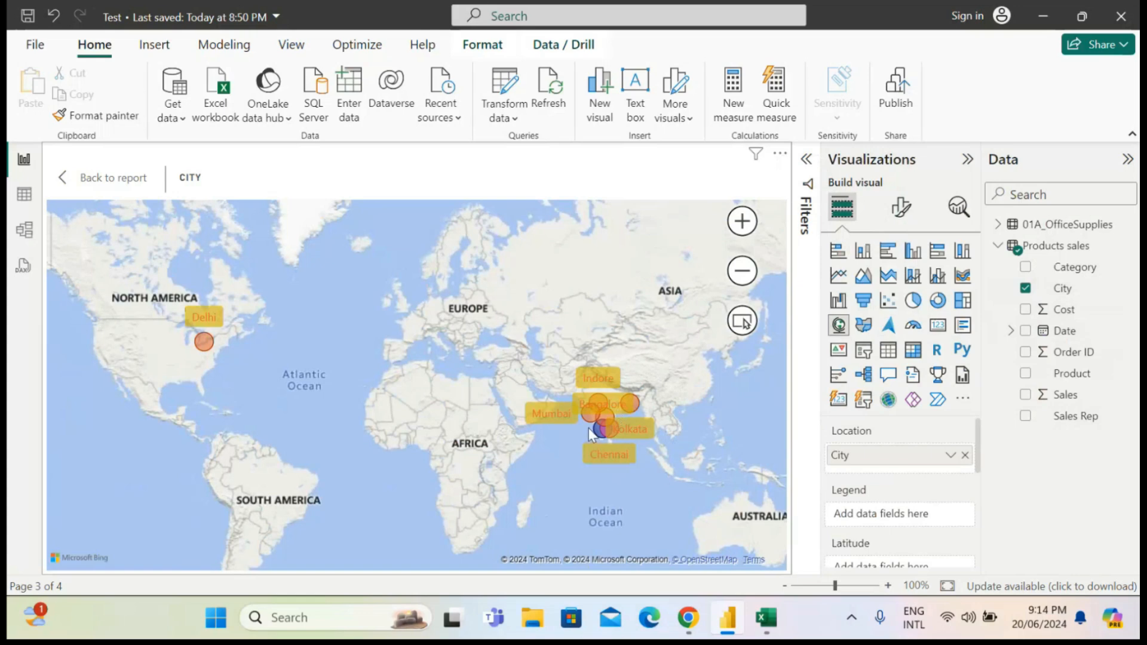
Step: Examine the labelled and coloured bubbles of the Indian cities close up on the map
{"action": "left_click_drag", "start_coordinate": [544, 497], "coordinate": [525, 514]}
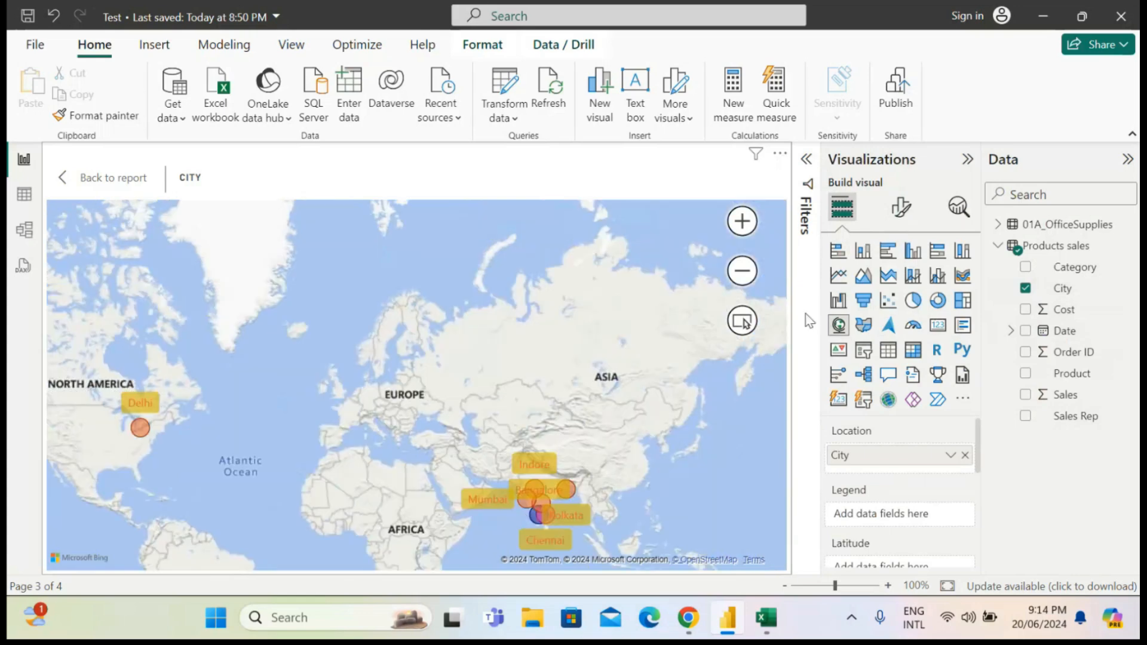
{"action": "left_click", "coordinate": [743, 222]}
{"action": "left_click", "coordinate": [742, 222]}
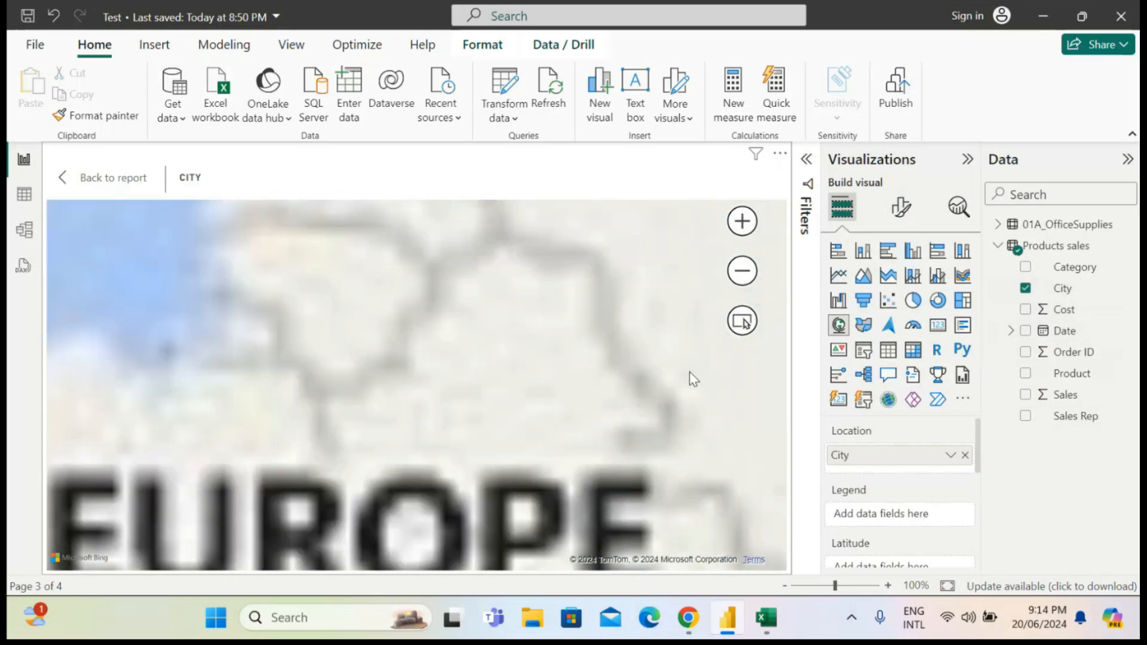
{"action": "scroll", "coordinate": [689, 428], "scroll_direction": "up", "scroll_amount": 2}
{"action": "left_click_drag", "start_coordinate": [508, 266], "coordinate": [47, 140]}
{"action": "left_click_drag", "start_coordinate": [419, 299], "coordinate": [215, 299]}
{"action": "left_click_drag", "start_coordinate": [239, 359], "coordinate": [194, 169]}
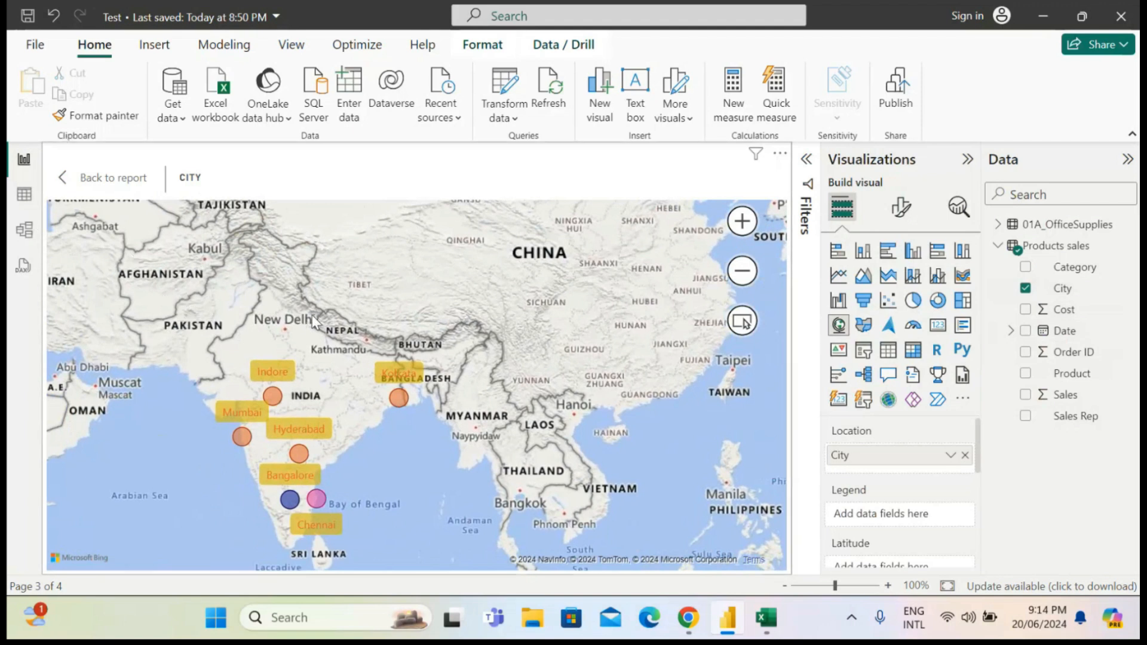
{"action": "mouse_move", "coordinate": [298, 508]}
Step: Convert the City map visual into a filled map
{"action": "left_click", "coordinate": [864, 326]}
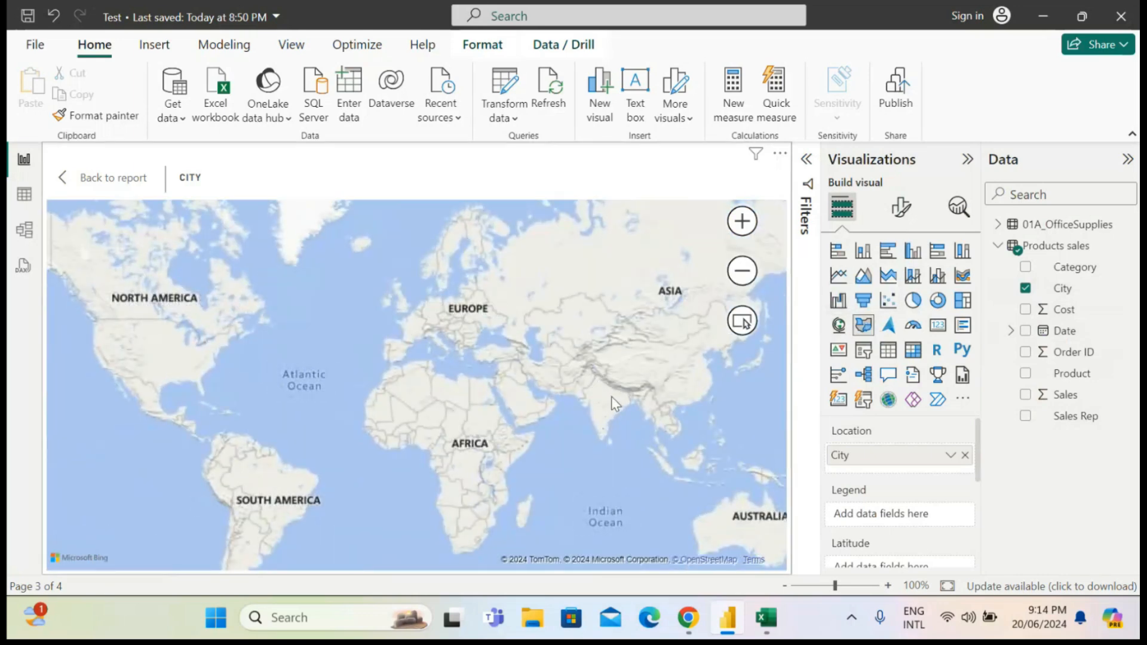
Step: Locate India on the filled map and enlarge the view to city level
{"action": "left_click_drag", "start_coordinate": [612, 396], "coordinate": [491, 490]}
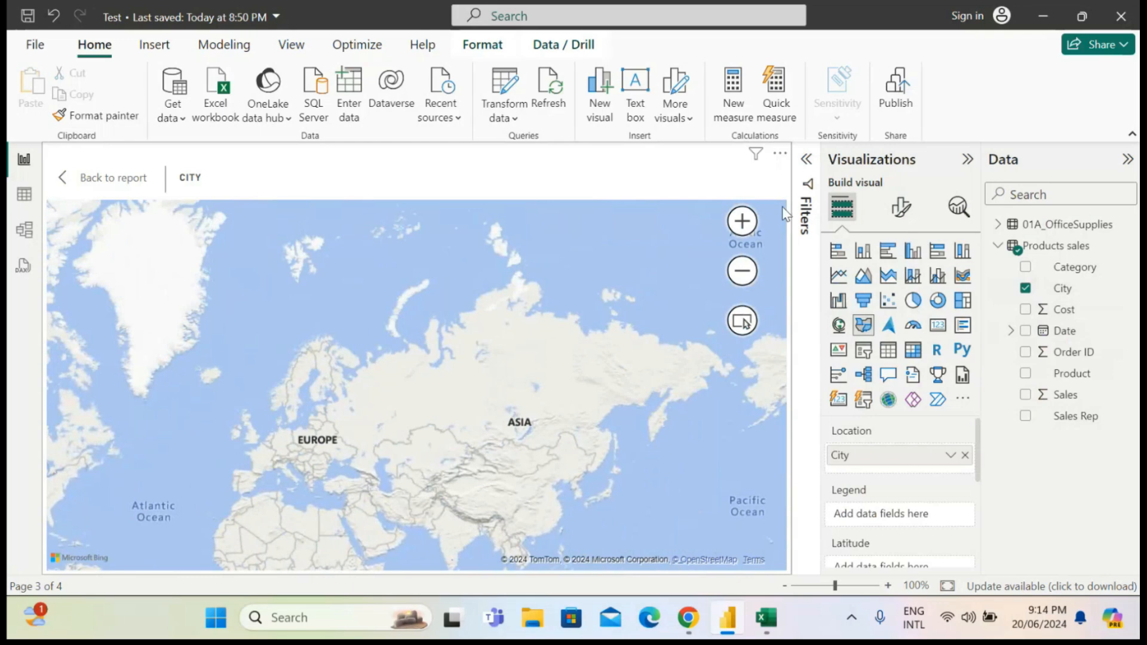
{"action": "left_click", "coordinate": [747, 223]}
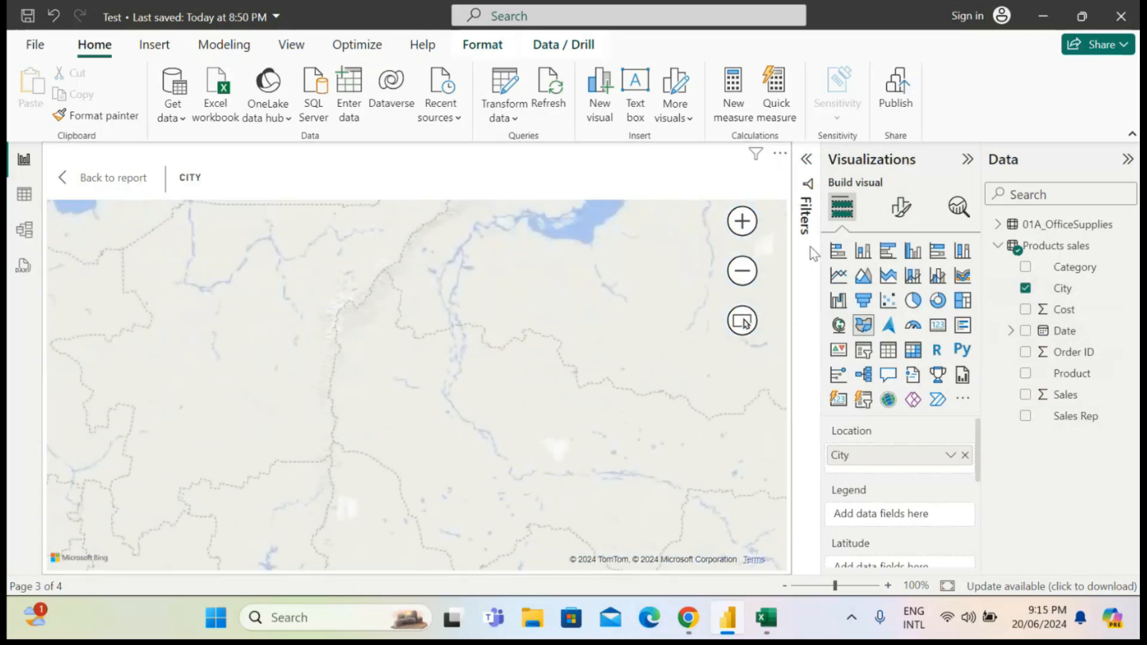
{"action": "left_click_drag", "start_coordinate": [605, 399], "coordinate": [605, 416]}
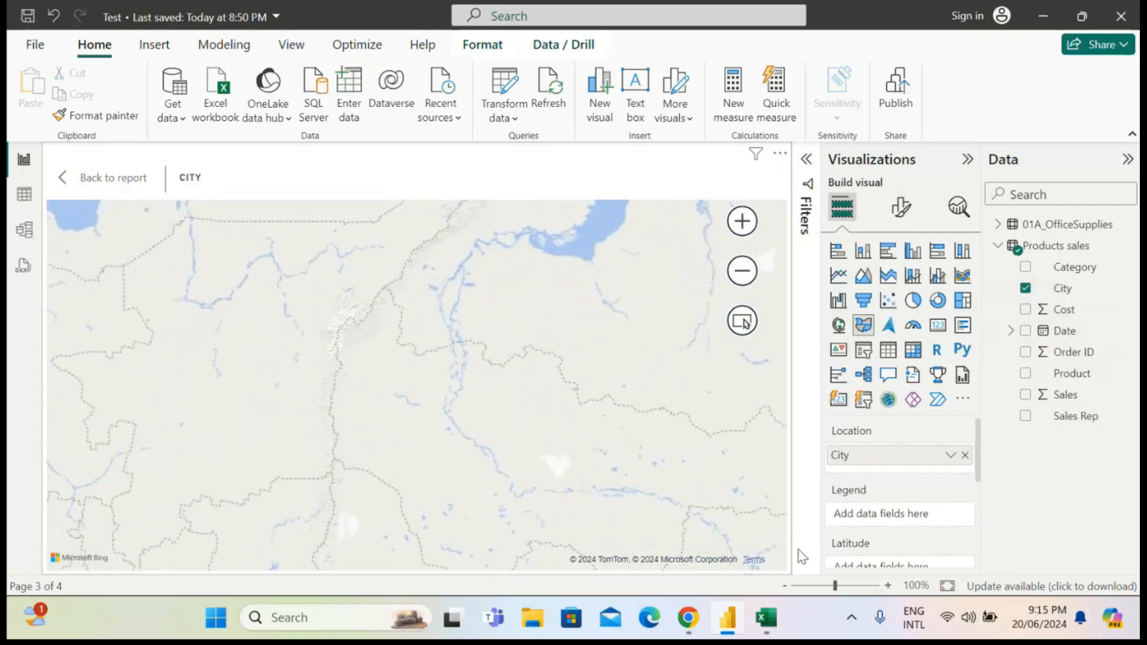
{"action": "scroll", "coordinate": [592, 395], "scroll_direction": "down", "scroll_amount": 5}
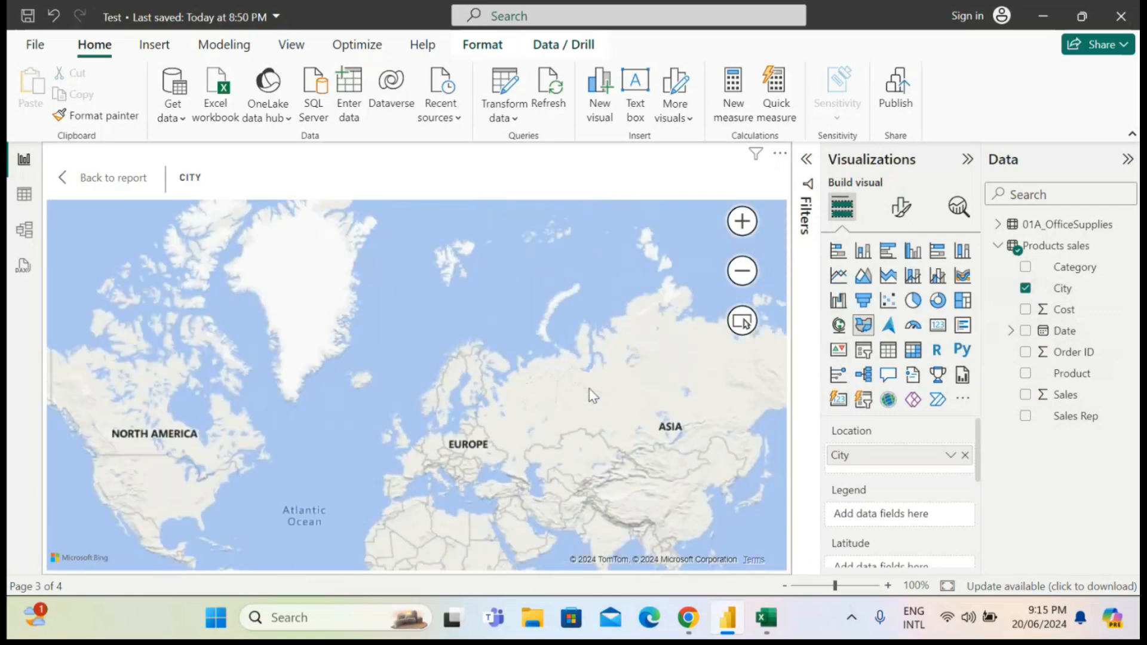
{"action": "left_click_drag", "start_coordinate": [626, 414], "coordinate": [420, 259]}
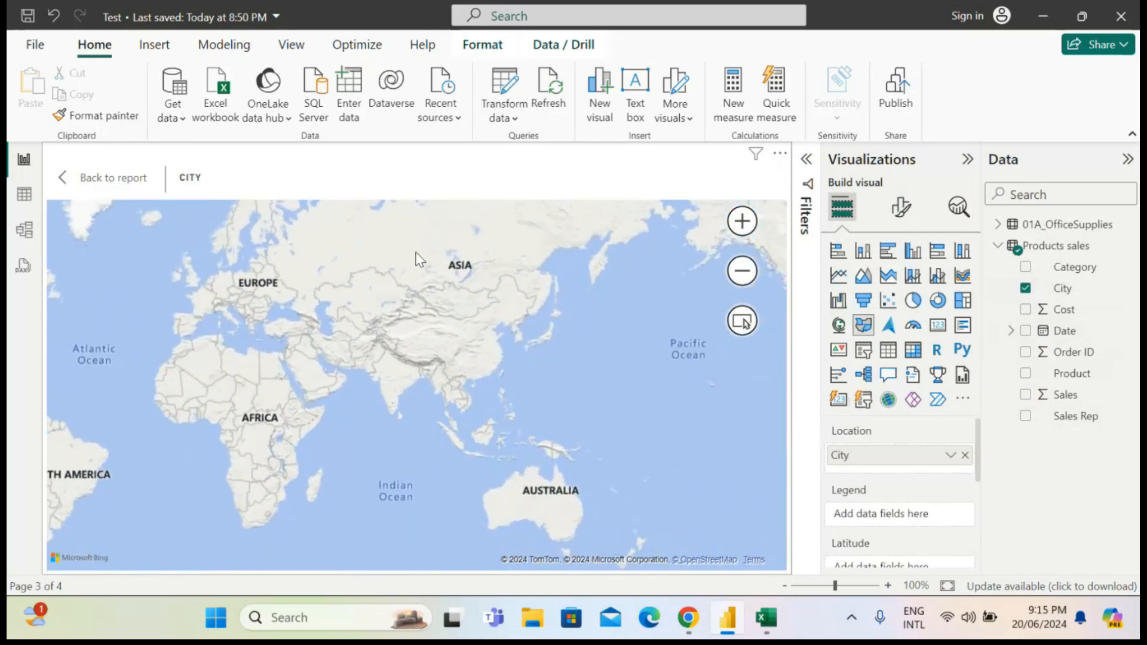
{"action": "scroll", "coordinate": [374, 373], "scroll_direction": "up", "scroll_amount": 3}
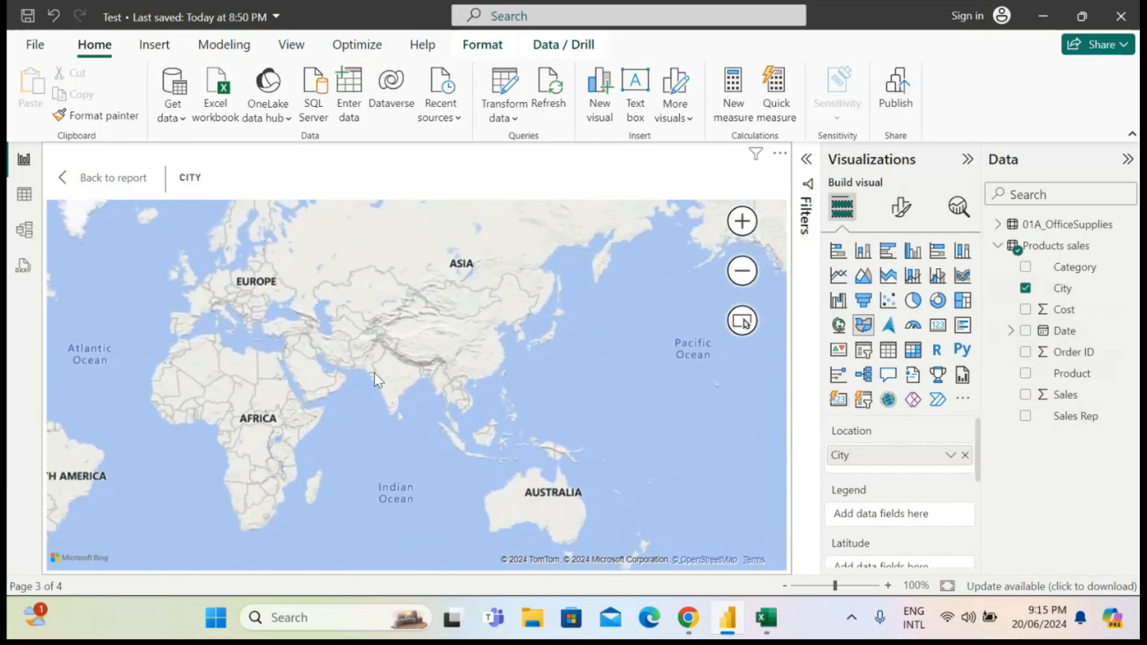
{"action": "left_click_drag", "start_coordinate": [413, 393], "coordinate": [380, 442]}
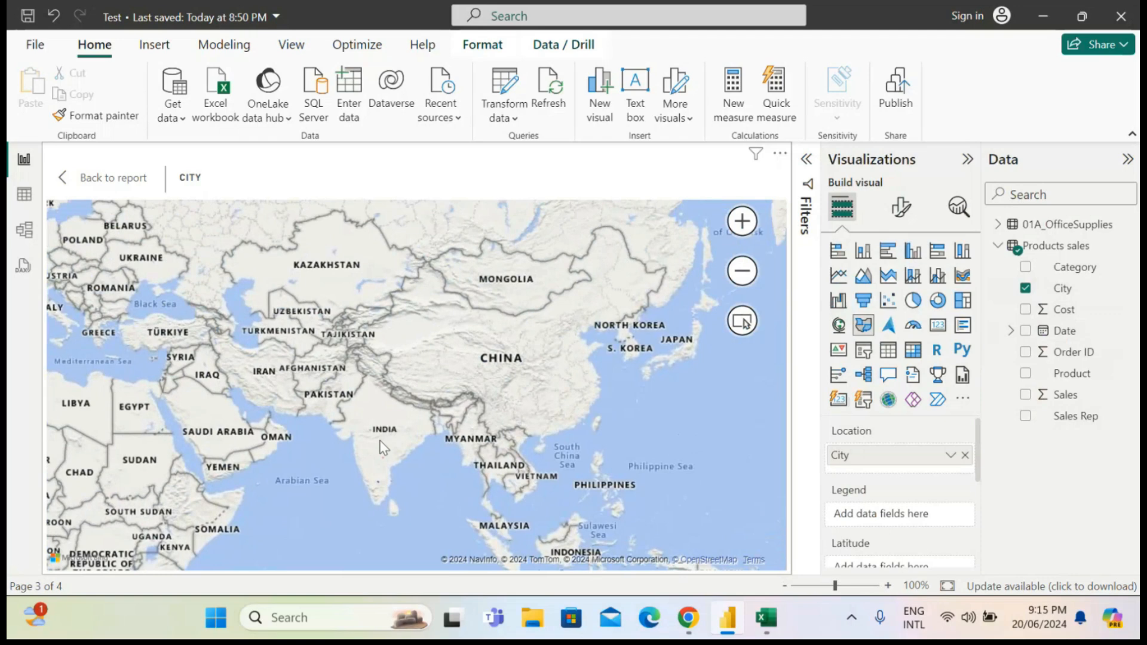
{"action": "left_click", "coordinate": [754, 219]}
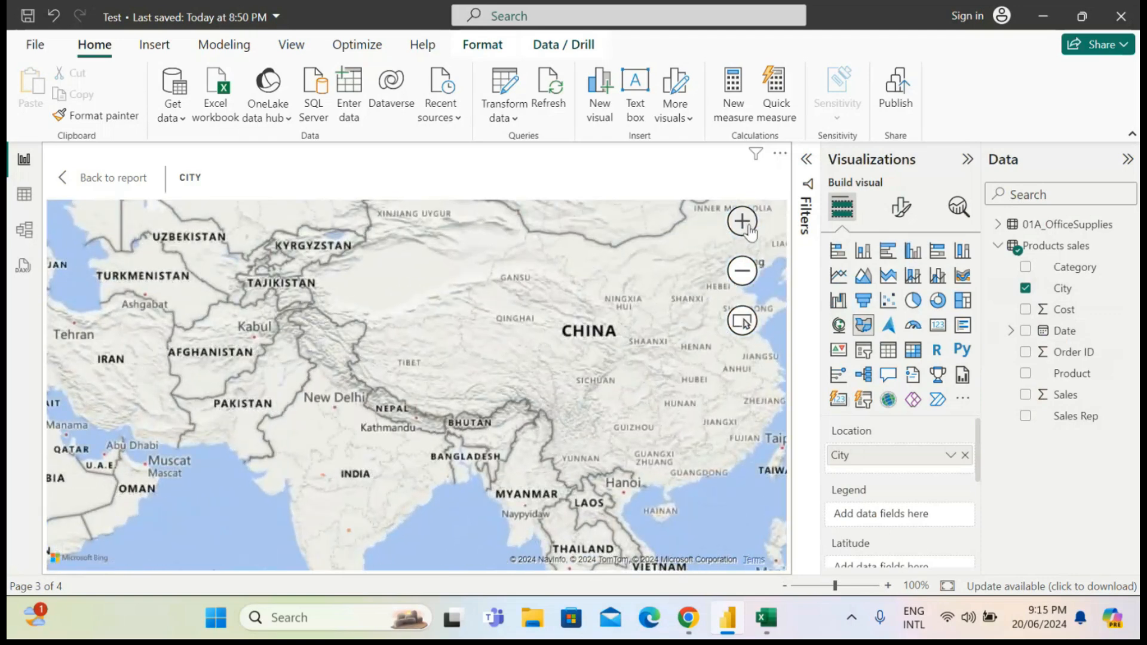
{"action": "left_click", "coordinate": [747, 226]}
{"action": "left_click_drag", "start_coordinate": [257, 486], "coordinate": [338, 387]}
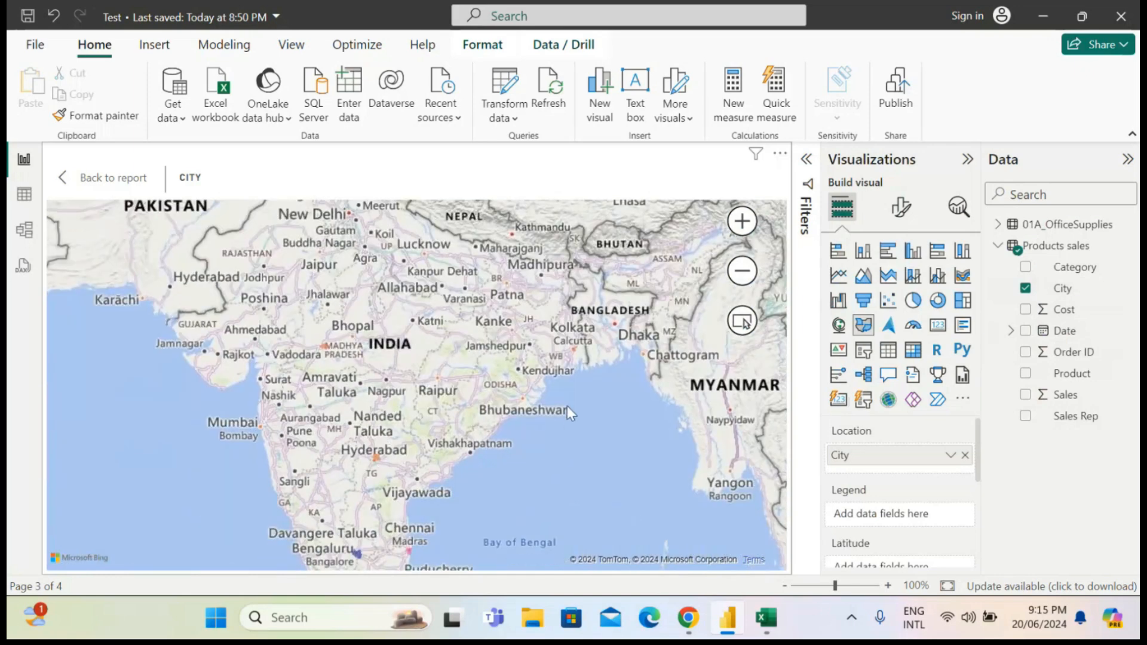
Step: Examine the shaded city areas of central and southern India, including Hyderabad and Bangalore, close up on the filled map
{"action": "left_click", "coordinate": [747, 220]}
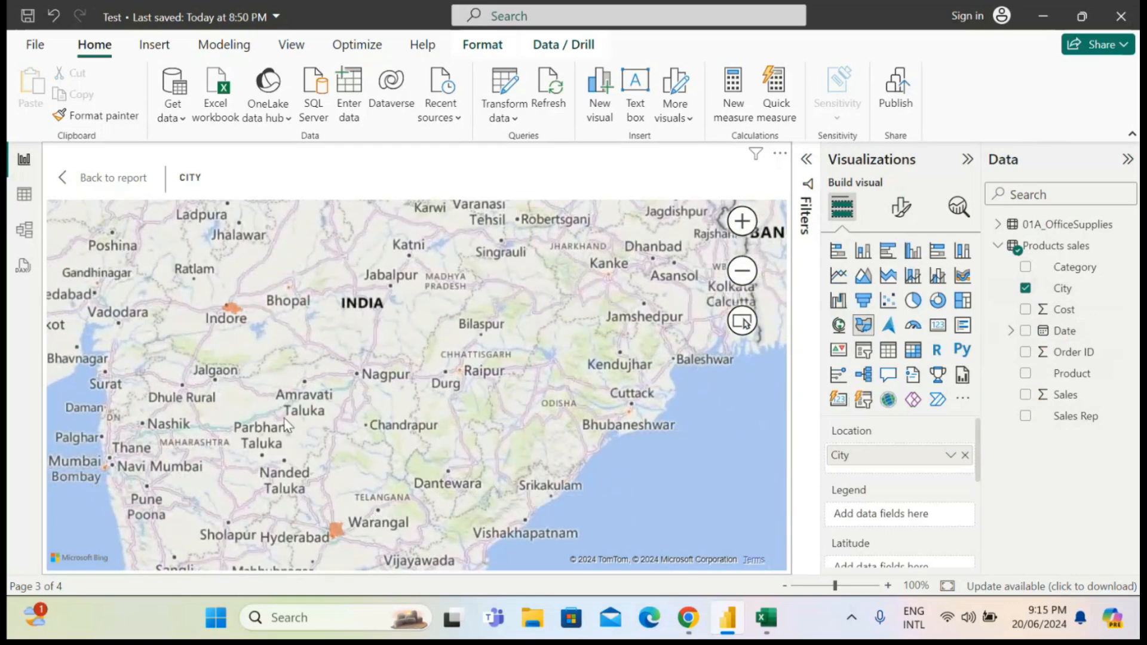
{"action": "left_click", "coordinate": [747, 221]}
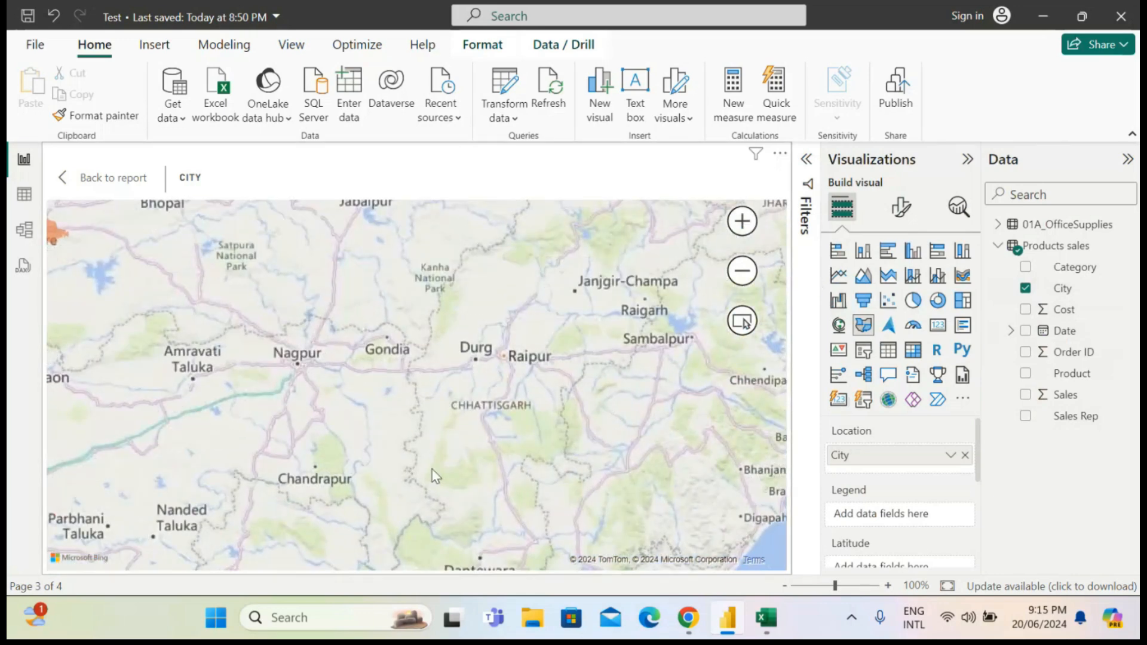
{"action": "left_click_drag", "start_coordinate": [432, 469], "coordinate": [478, 245]}
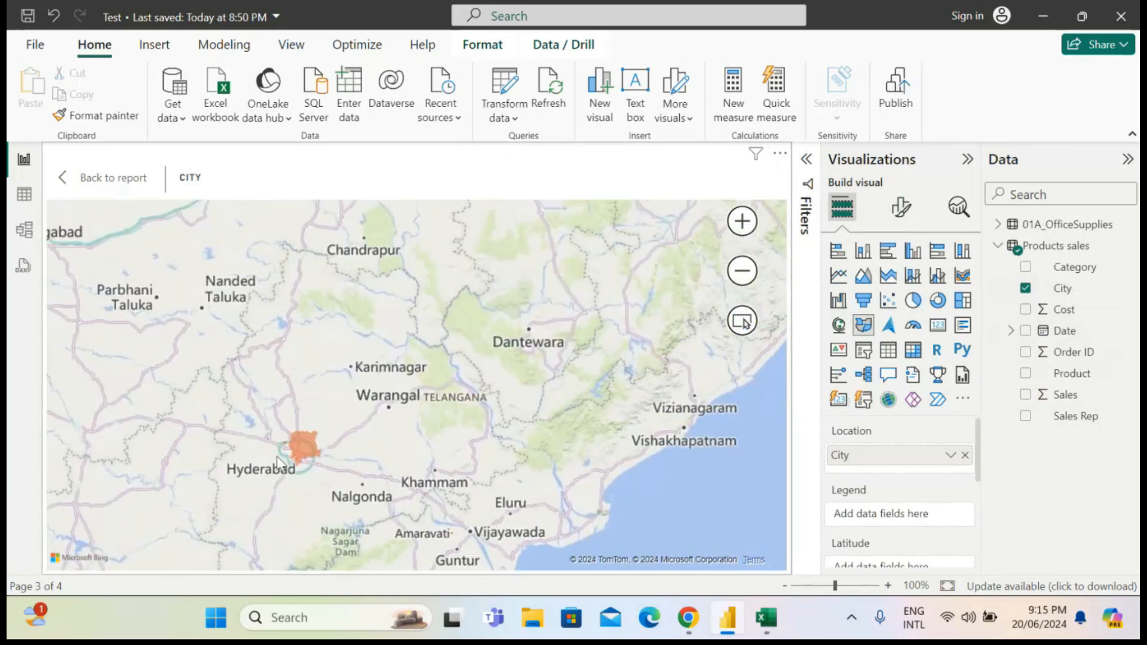
{"action": "left_click_drag", "start_coordinate": [305, 463], "coordinate": [331, 340]}
{"action": "left_click_drag", "start_coordinate": [342, 418], "coordinate": [404, 267]}
{"action": "left_click_drag", "start_coordinate": [368, 488], "coordinate": [409, 394]}
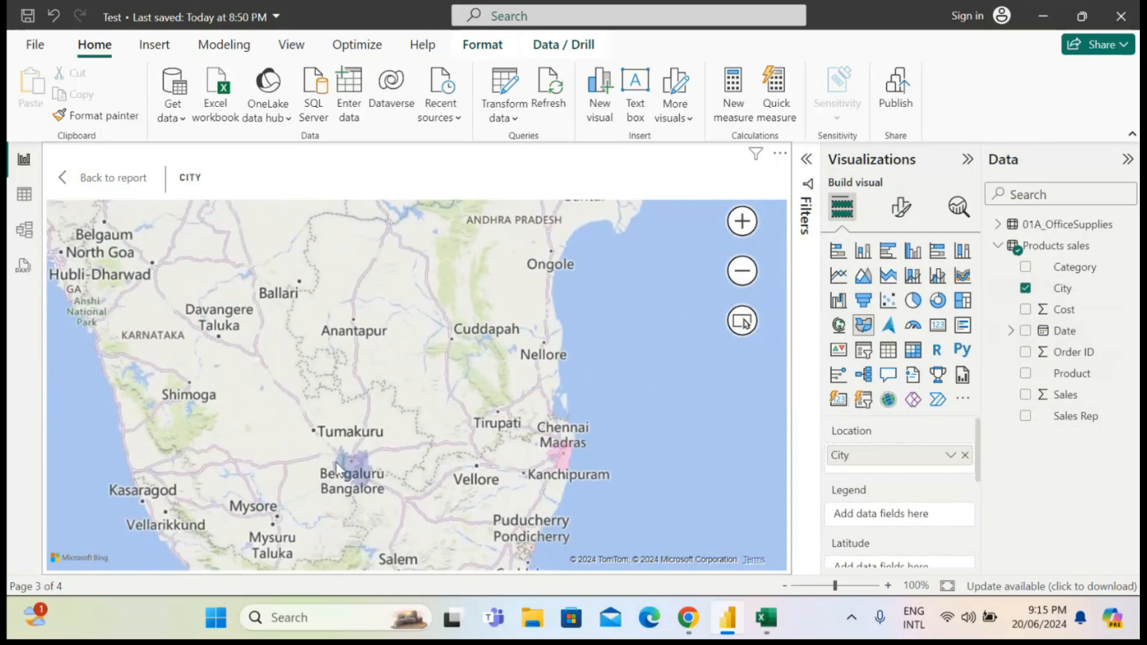
{"action": "left_click_drag", "start_coordinate": [372, 478], "coordinate": [430, 349]}
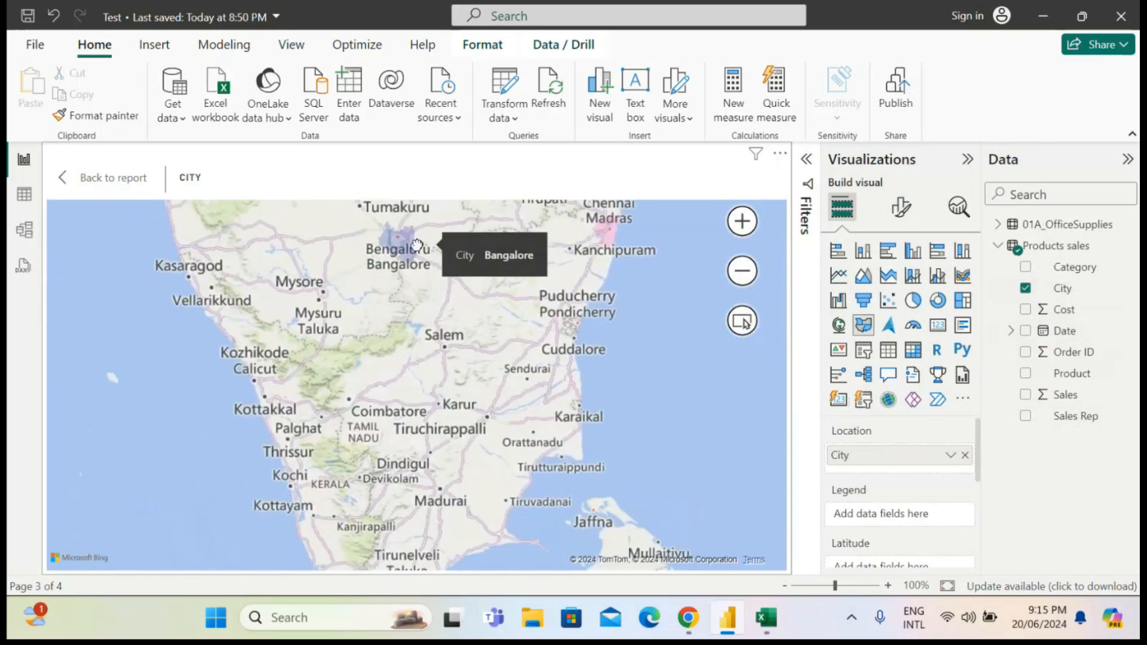
{"action": "left_click_drag", "start_coordinate": [437, 359], "coordinate": [463, 247]}
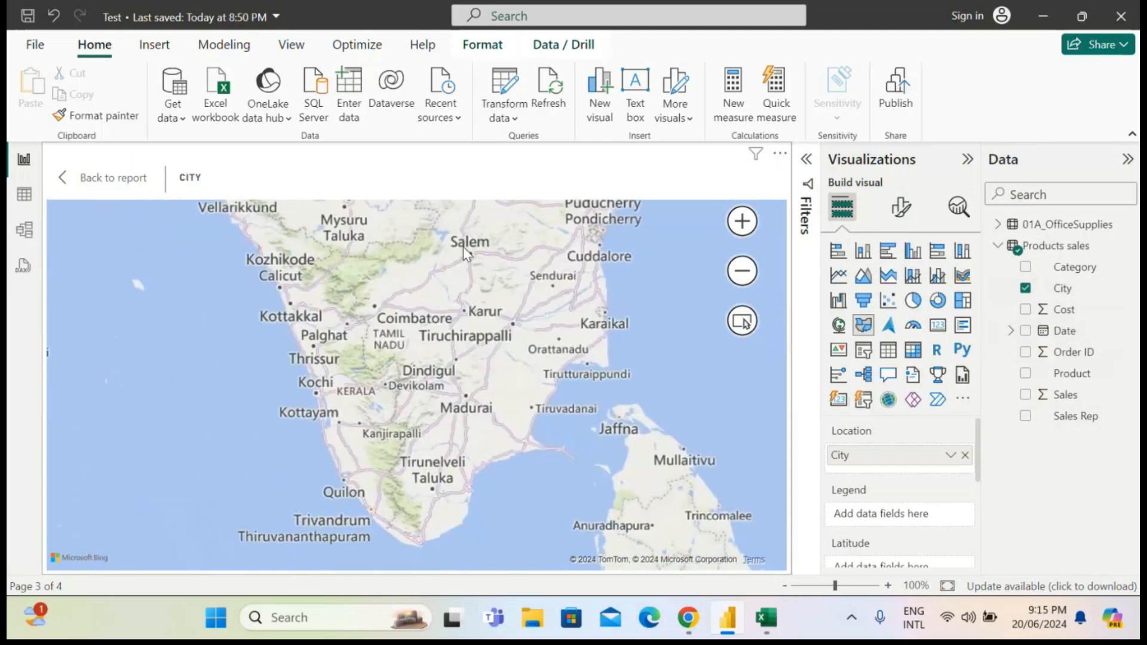
{"action": "left_click_drag", "start_coordinate": [475, 321], "coordinate": [464, 564]}
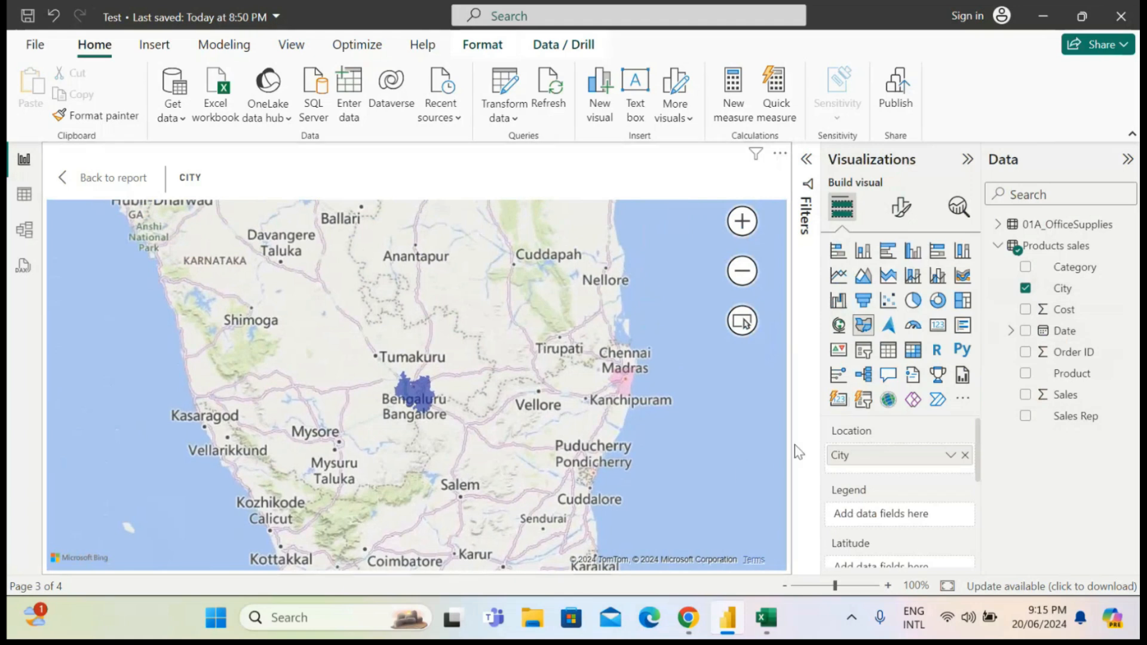
Step: Review the filled map's style settings and city fill colors, and return to the report page with the visual's field and type options
{"action": "left_click", "coordinate": [899, 208]}
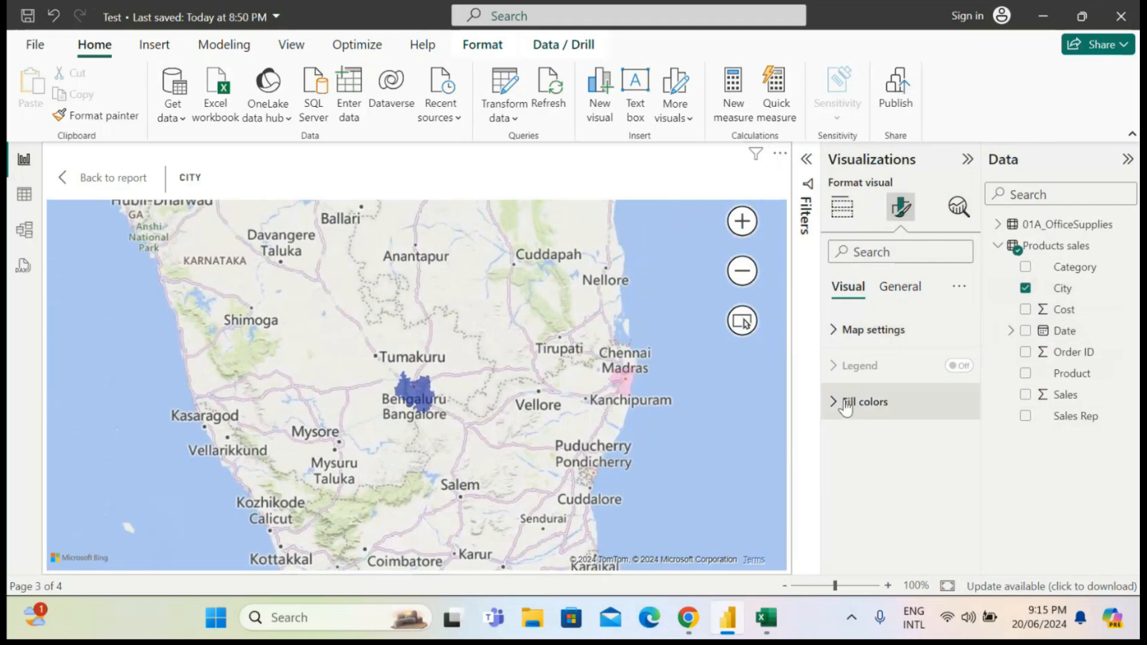
{"action": "left_click", "coordinate": [837, 338]}
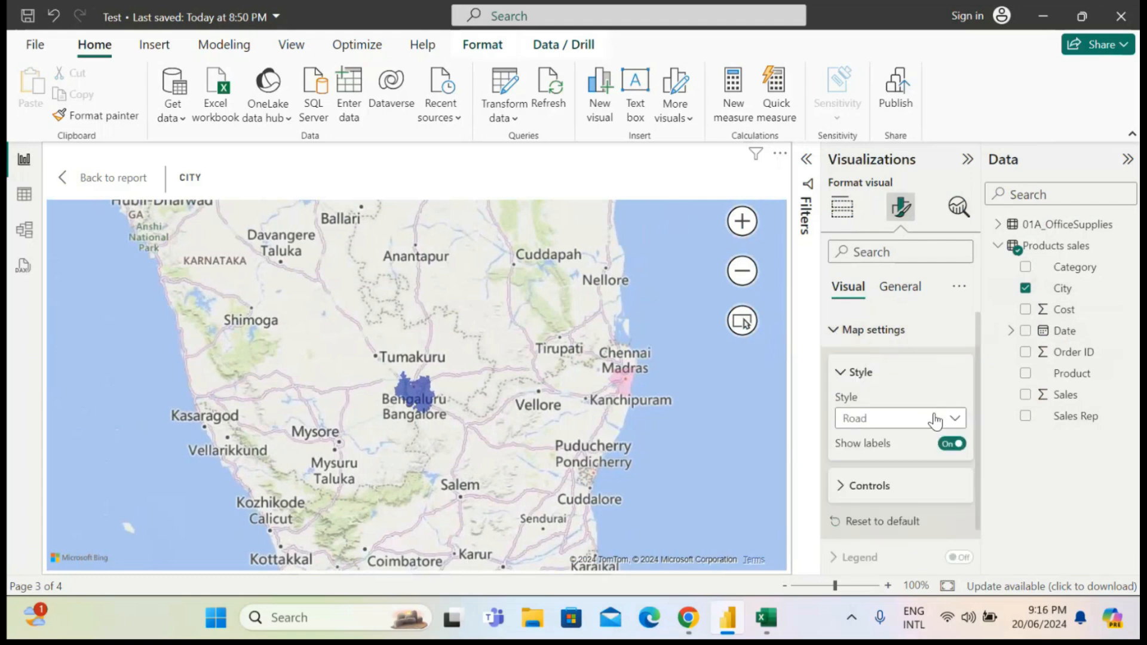
{"action": "left_click", "coordinate": [935, 421]}
{"action": "left_click", "coordinate": [956, 375]}
{"action": "scroll", "coordinate": [983, 394], "scroll_direction": "down", "scroll_amount": 1}
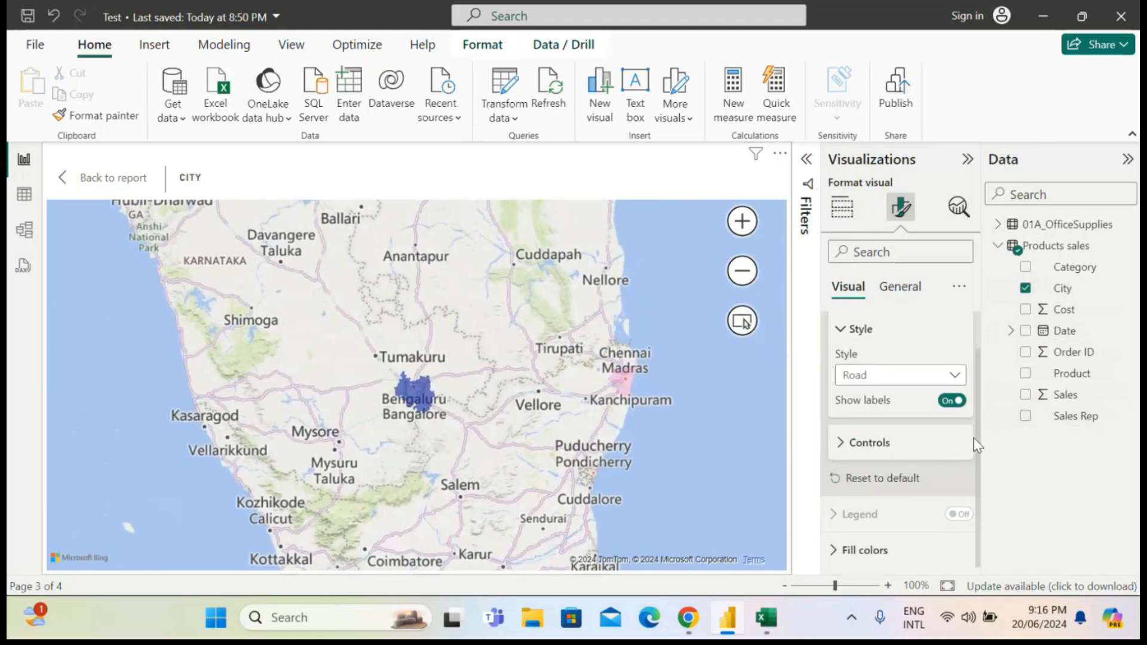
{"action": "left_click", "coordinate": [836, 551]}
{"action": "left_click_drag", "start_coordinate": [977, 404], "coordinate": [999, 483]}
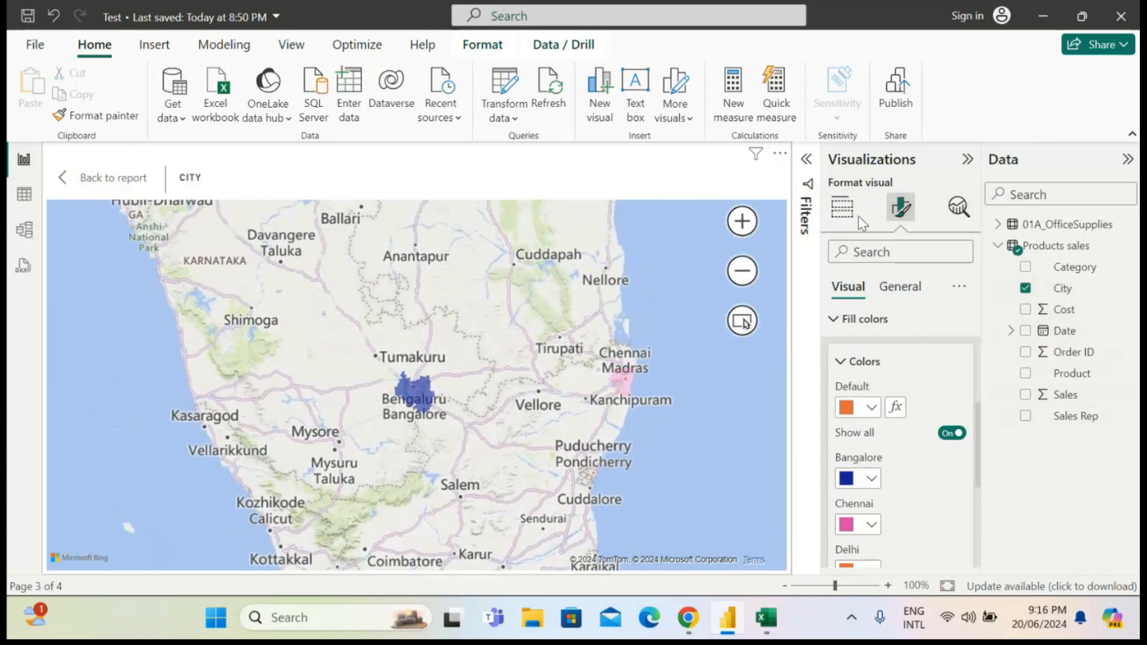
{"action": "left_click", "coordinate": [95, 179]}
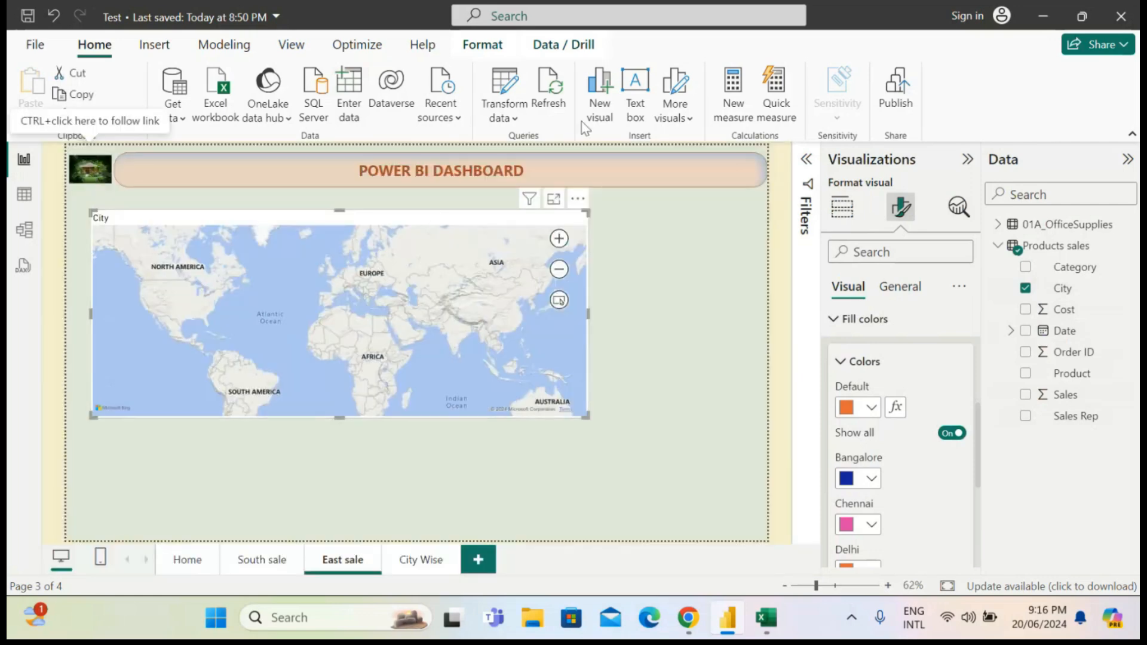
{"action": "left_click", "coordinate": [842, 208]}
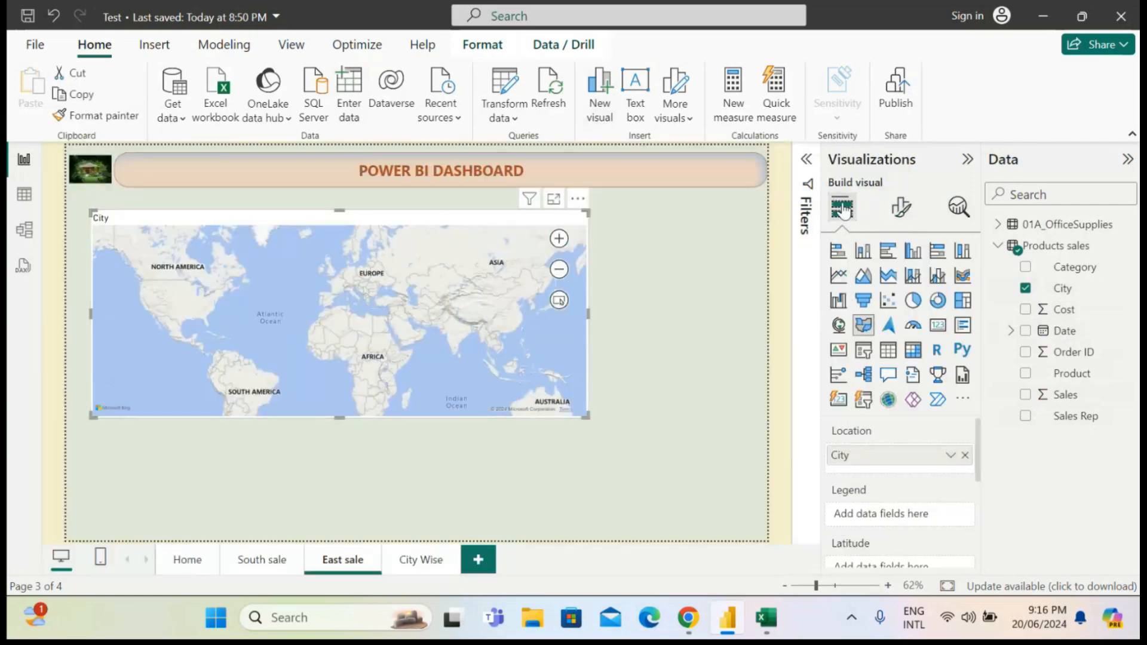